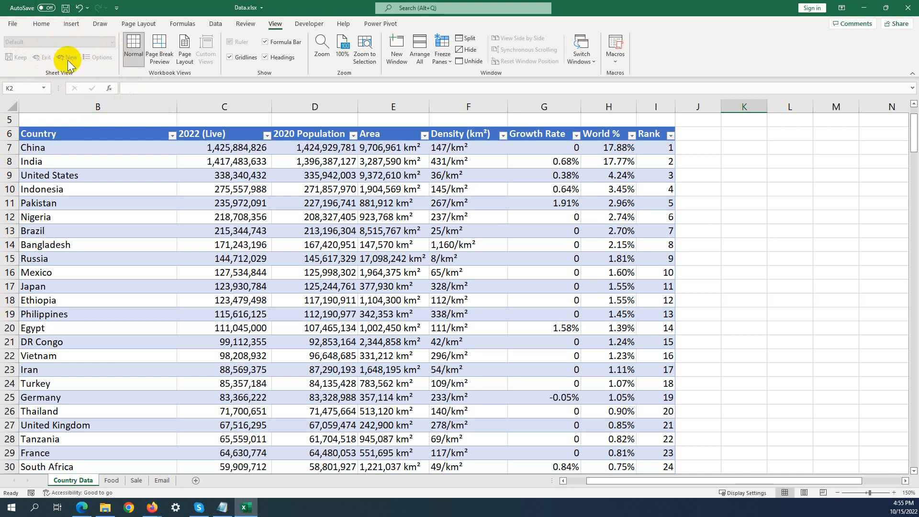
# Step: Sort the country table alphabetically by the Country column, A to Z
pyautogui.click(69, 58)
pyautogui.click(175, 203)
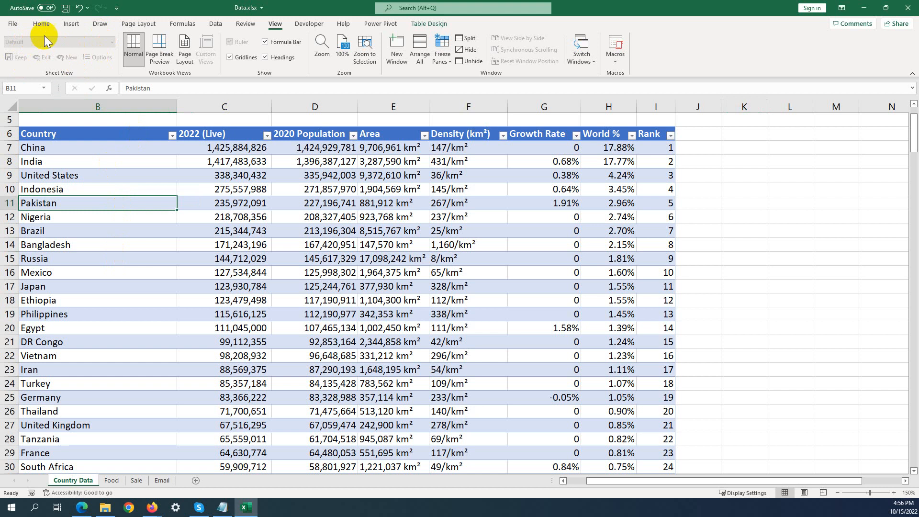
pyautogui.click(172, 136)
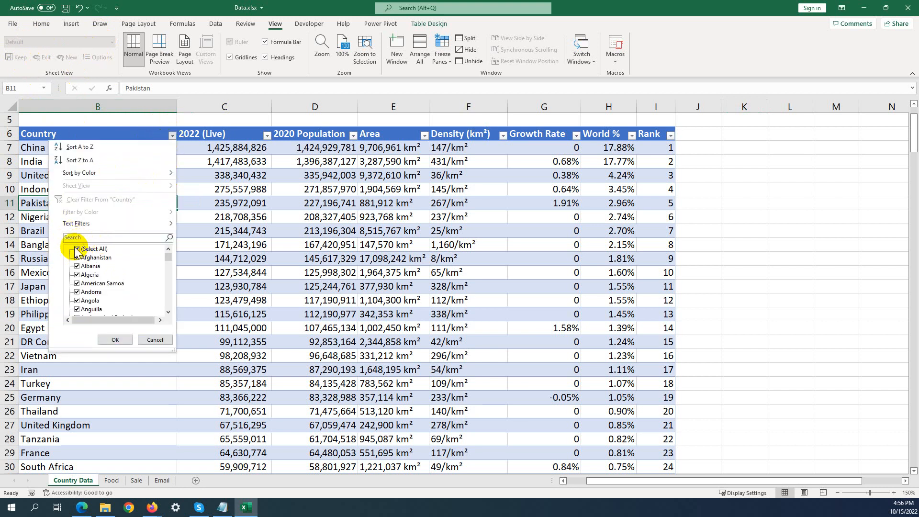
pyautogui.click(96, 148)
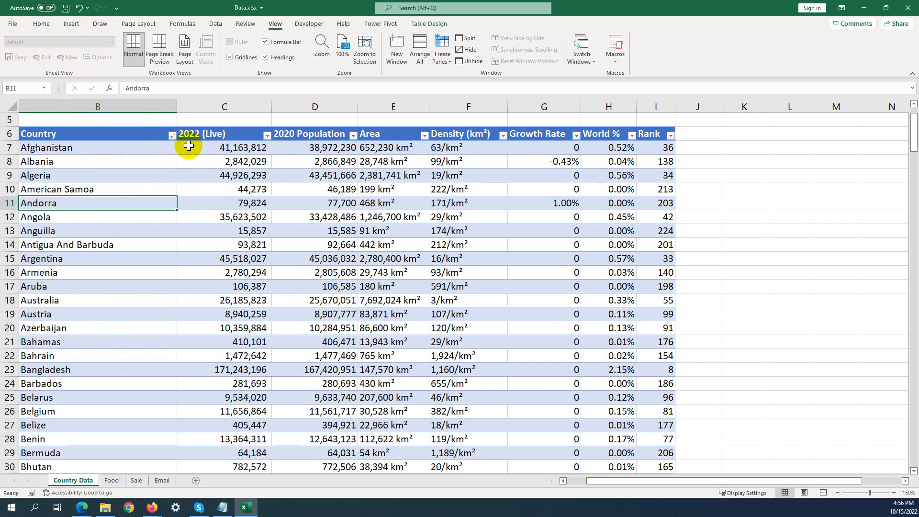
# Step: Filter the Country column to Afghanistan, Albania and Algeria, and clear that filter again to show every country
pyautogui.click(174, 147)
pyautogui.click(172, 138)
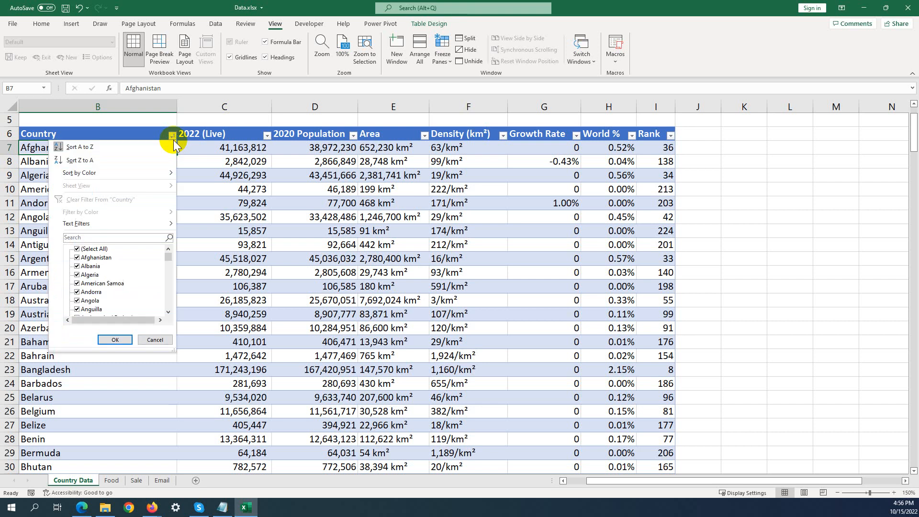
pyautogui.click(77, 249)
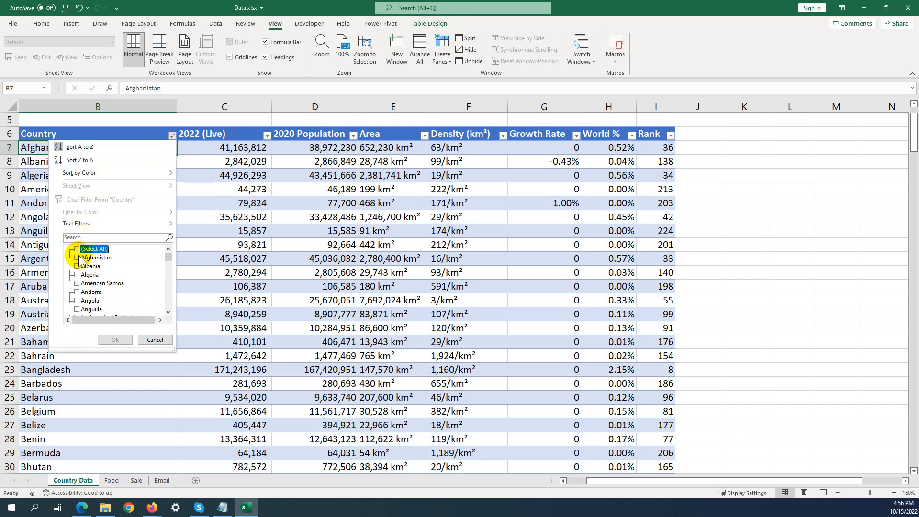
pyautogui.click(77, 257)
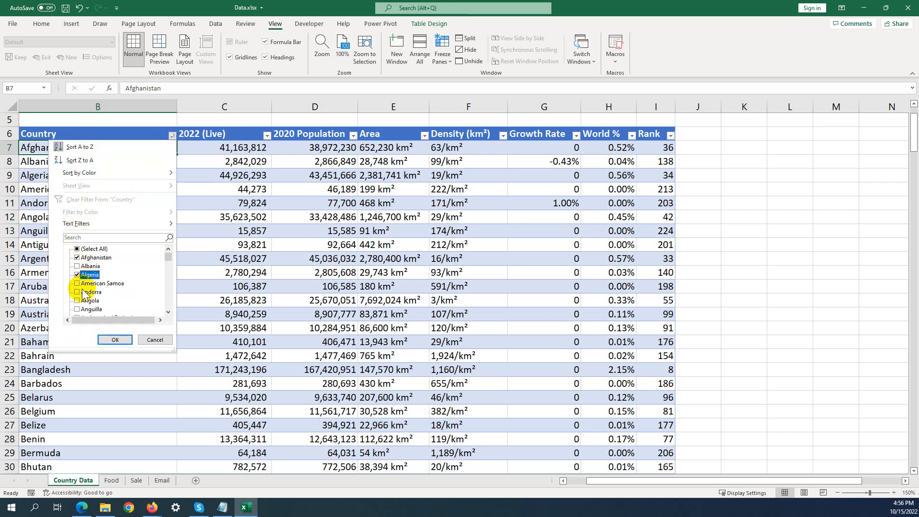
pyautogui.click(76, 266)
pyautogui.click(115, 339)
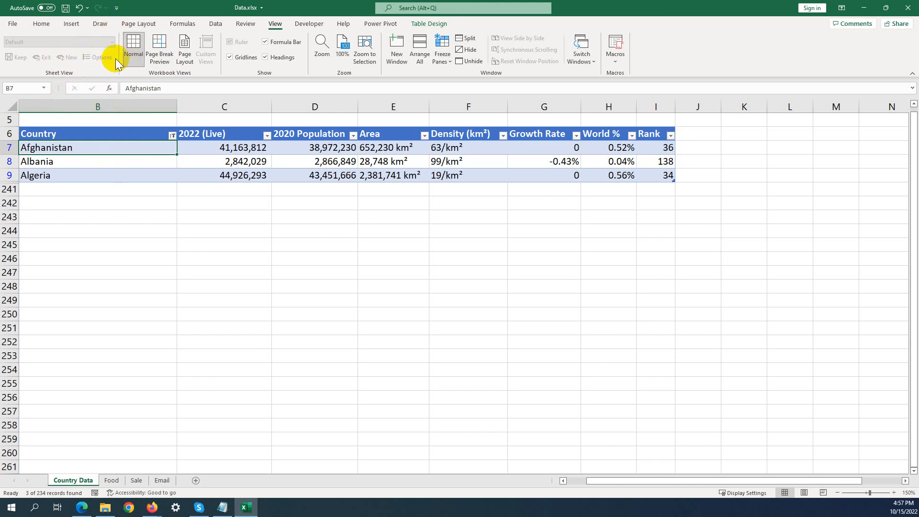
pyautogui.click(172, 136)
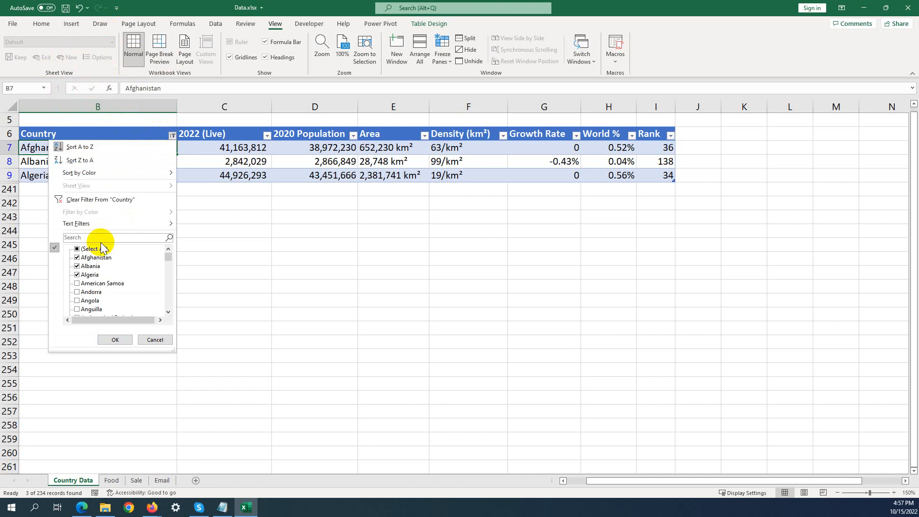
pyautogui.click(122, 342)
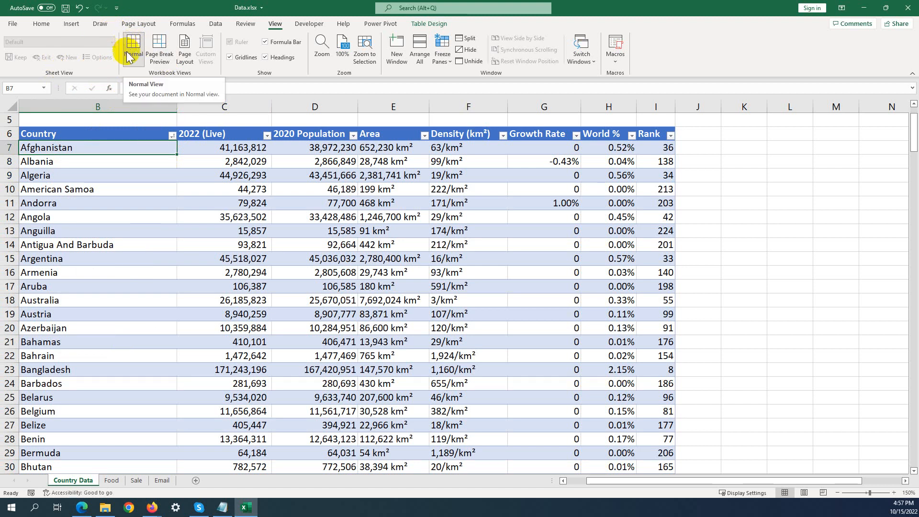
# Step: Switch the Country Data sheet to Page Break Preview at 100% zoom and look over how its rows divide into pages
pyautogui.click(160, 49)
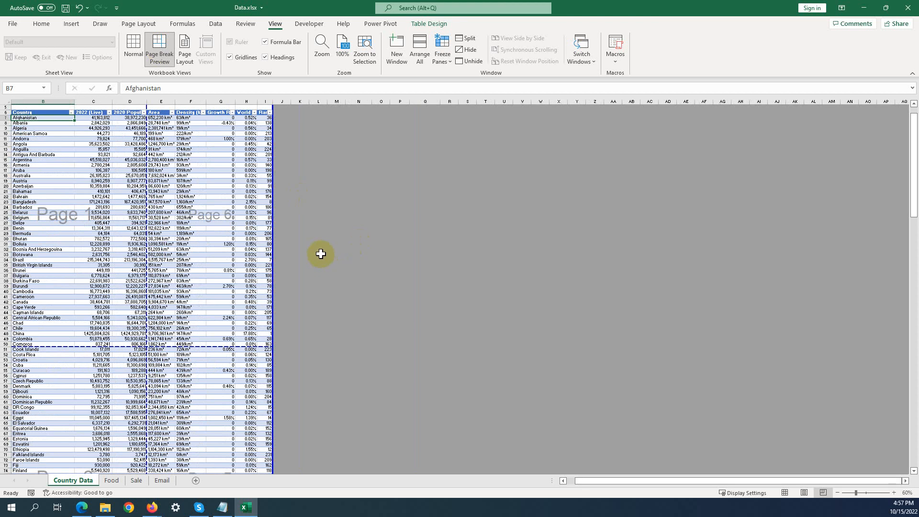
pyautogui.scroll(3, 317, 238)
pyautogui.scroll(2, 311, 230)
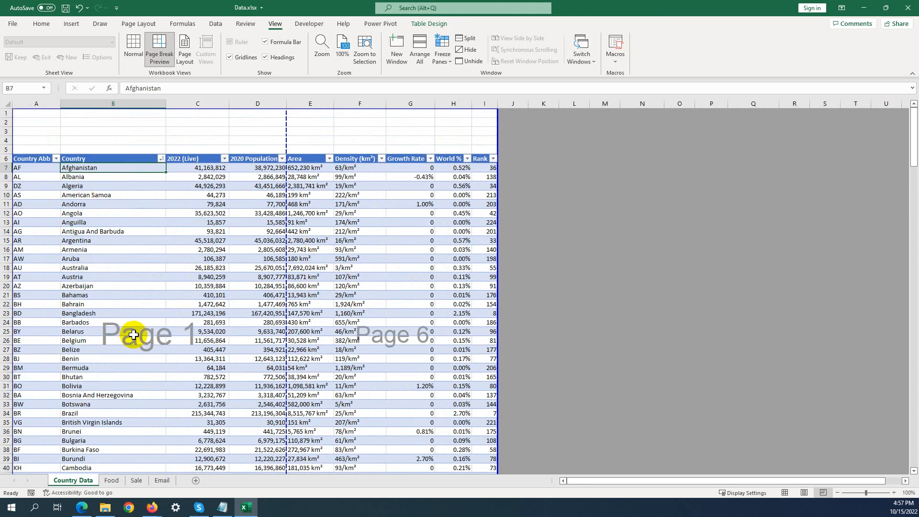
pyautogui.scroll(-15, 136, 335)
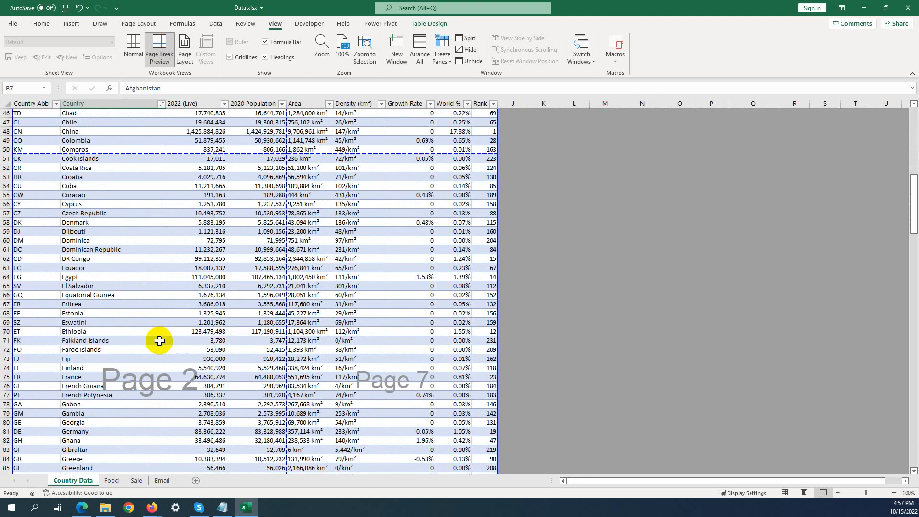
pyautogui.scroll(-16, 220, 330)
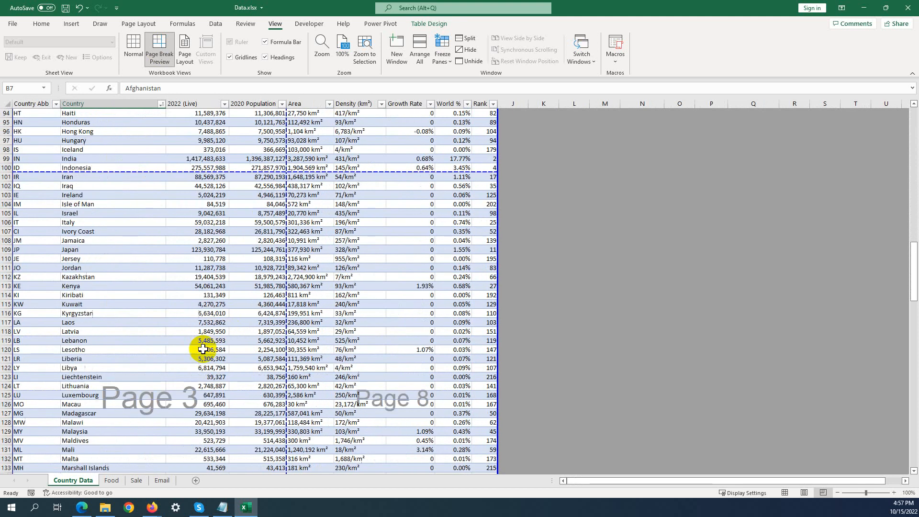
pyautogui.scroll(16, 202, 349)
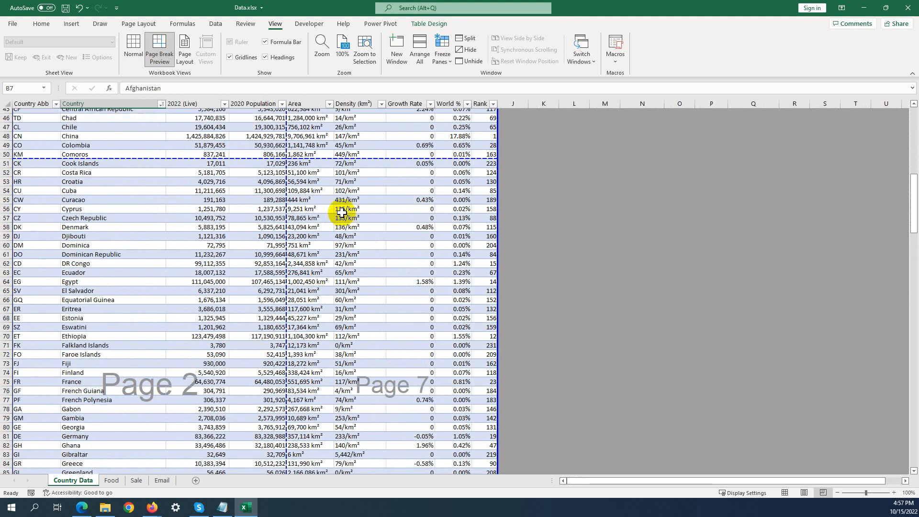
pyautogui.scroll(15, 341, 213)
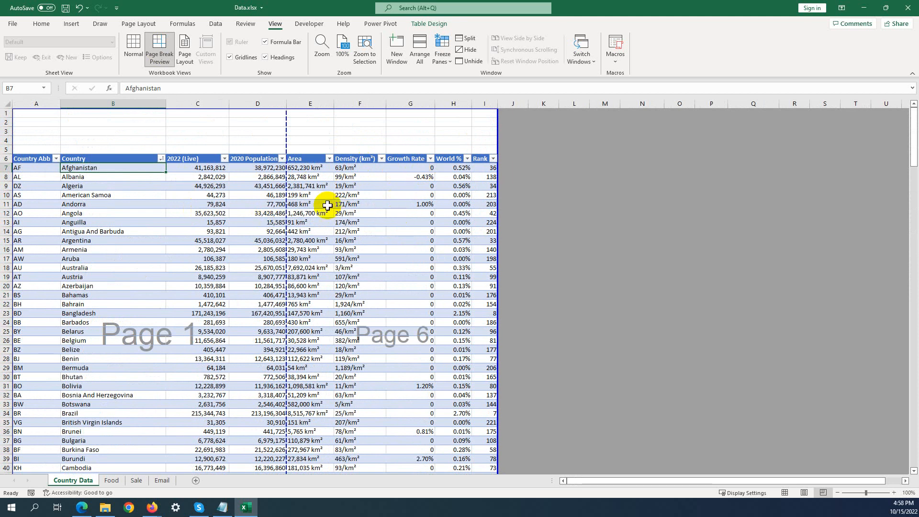
# Step: Examine how the vertical page break splits the table's columns by selecting A6:D77 and the header row A6:I6
pyautogui.click(144, 267)
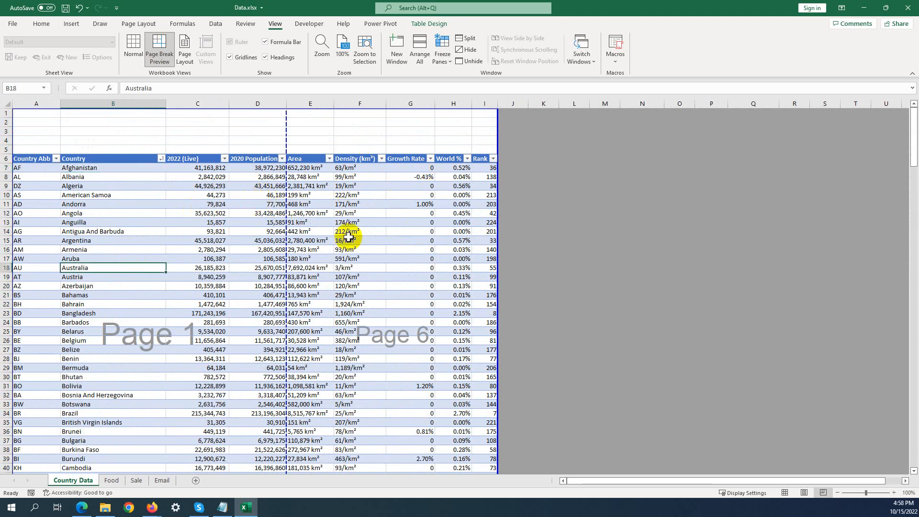
pyautogui.click(233, 175)
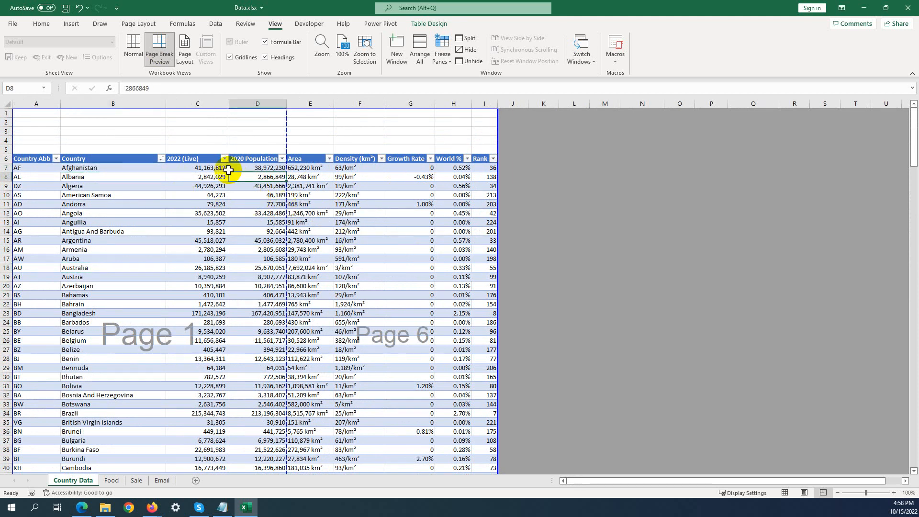
pyautogui.moveTo(26, 160); pyautogui.dragTo(262, 378)
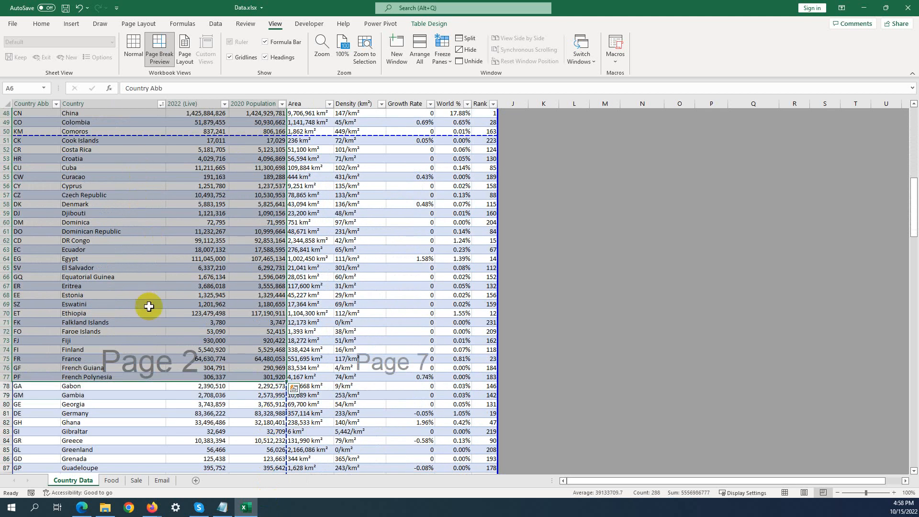
pyautogui.scroll(15, 188, 301)
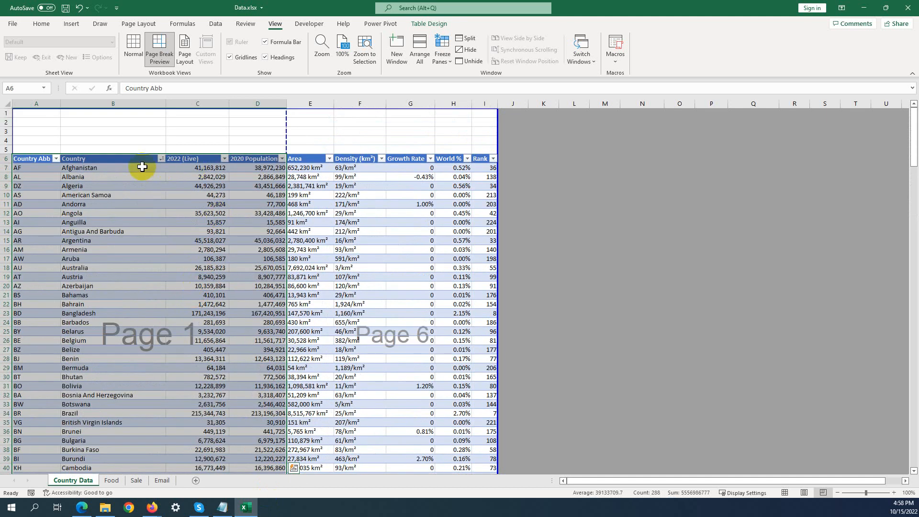
pyautogui.moveTo(24, 160); pyautogui.dragTo(497, 159)
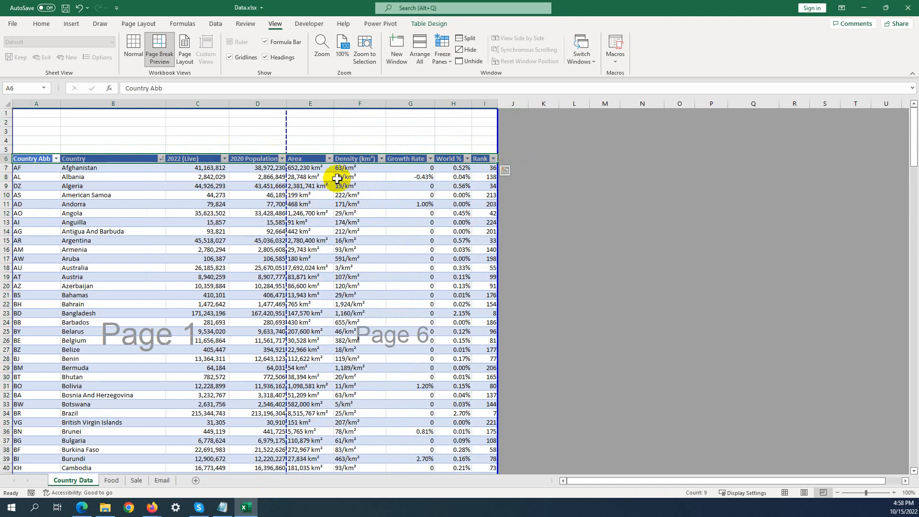
pyautogui.click(218, 223)
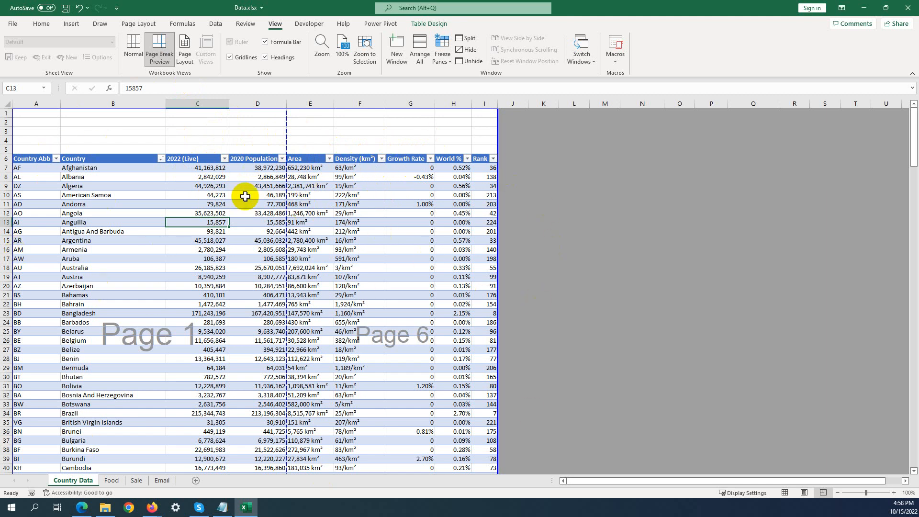
# Step: Set the sheet's print scaling width to 1 page so all columns fit on one page
pyautogui.click(41, 24)
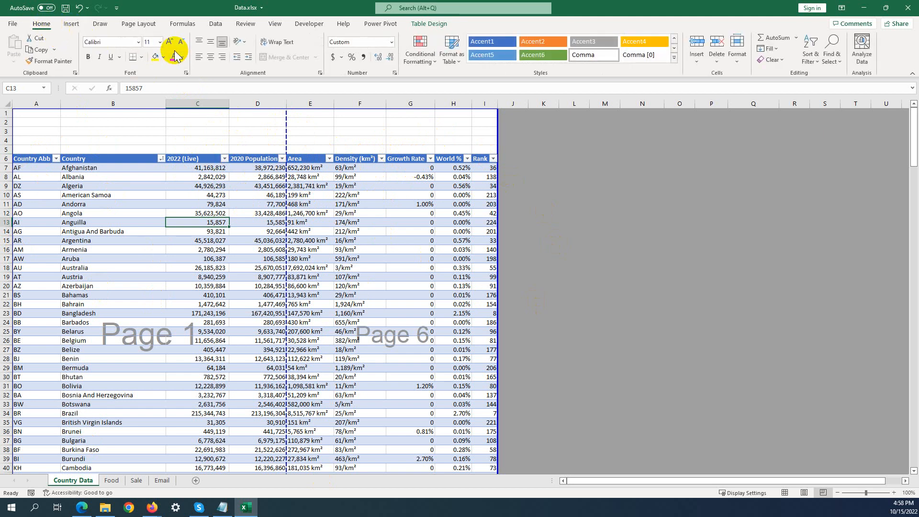
pyautogui.click(130, 27)
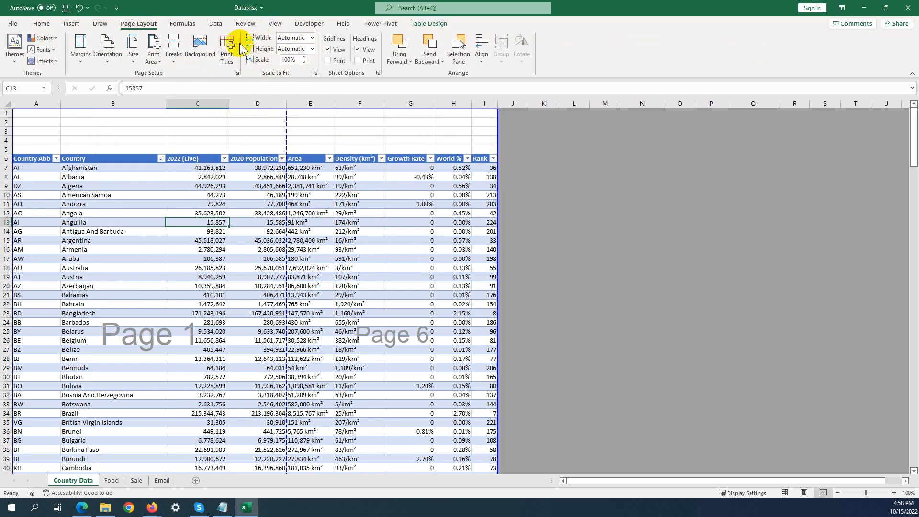
pyautogui.click(312, 39)
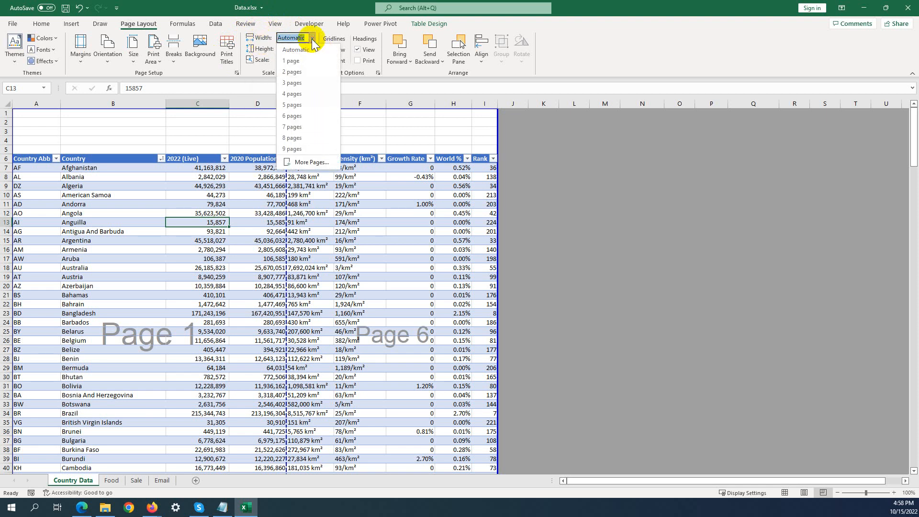
pyautogui.click(299, 61)
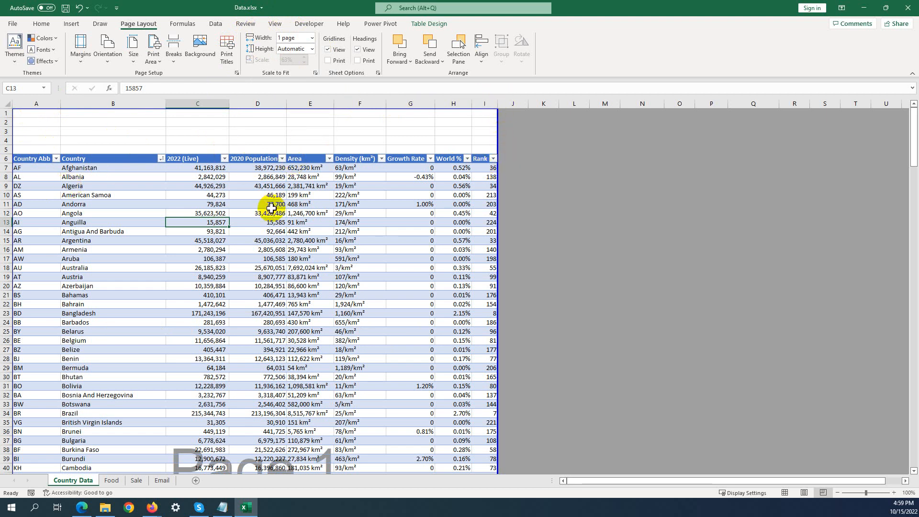
# Step: Examine where the horizontal page breaks fall from the first page down to page 3 of the one-page-wide layout
pyautogui.scroll(-20, 271, 208)
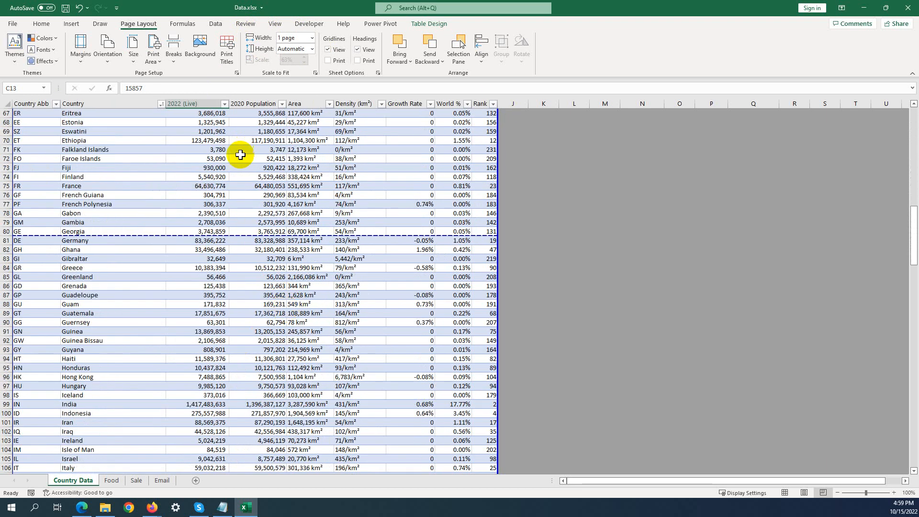
pyautogui.scroll(5, 240, 155)
pyautogui.click(237, 156)
pyautogui.scroll(-15, 281, 219)
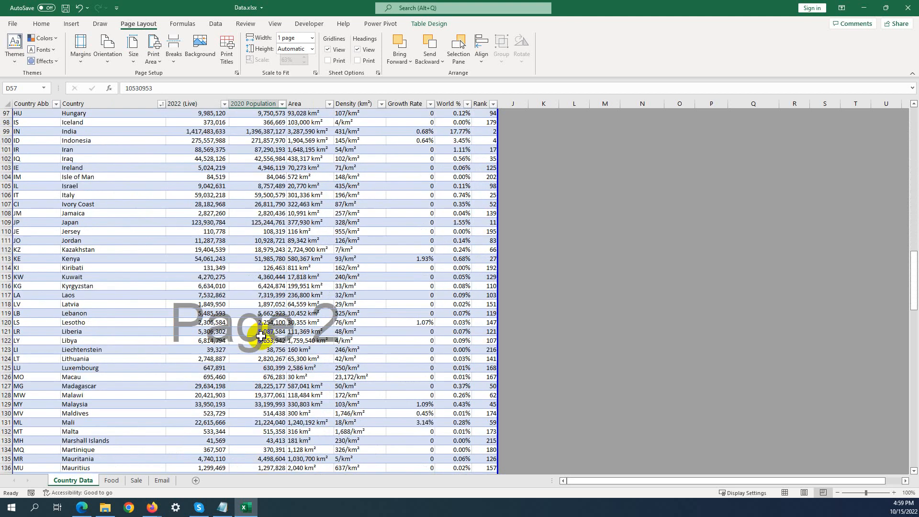
pyautogui.click(261, 336)
pyautogui.scroll(-18, 365, 311)
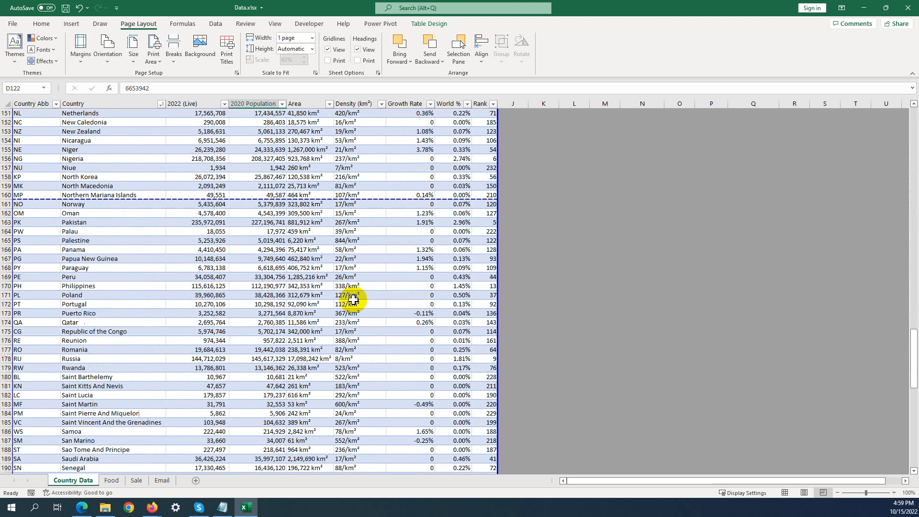
pyautogui.scroll(-4, 353, 299)
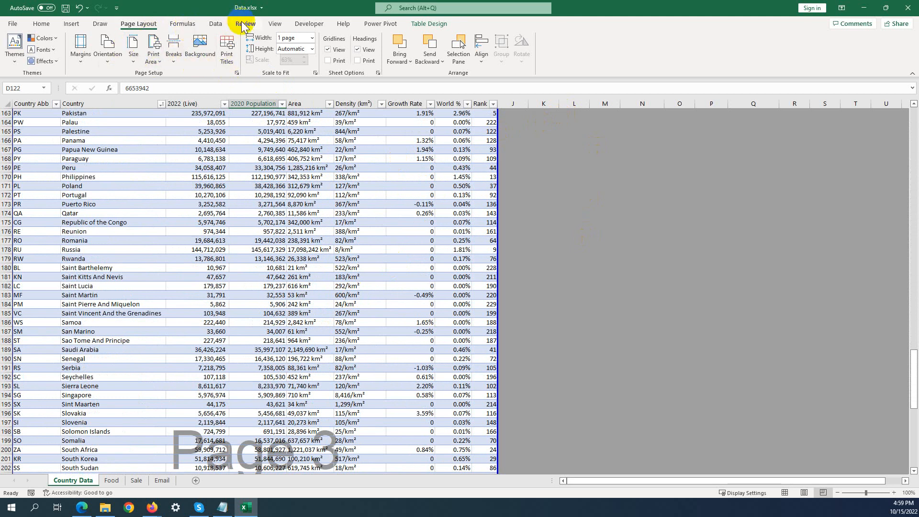
# Step: Check the layout of page 3 down to the table's last row and look back over the pages up to page 1
pyautogui.click(277, 24)
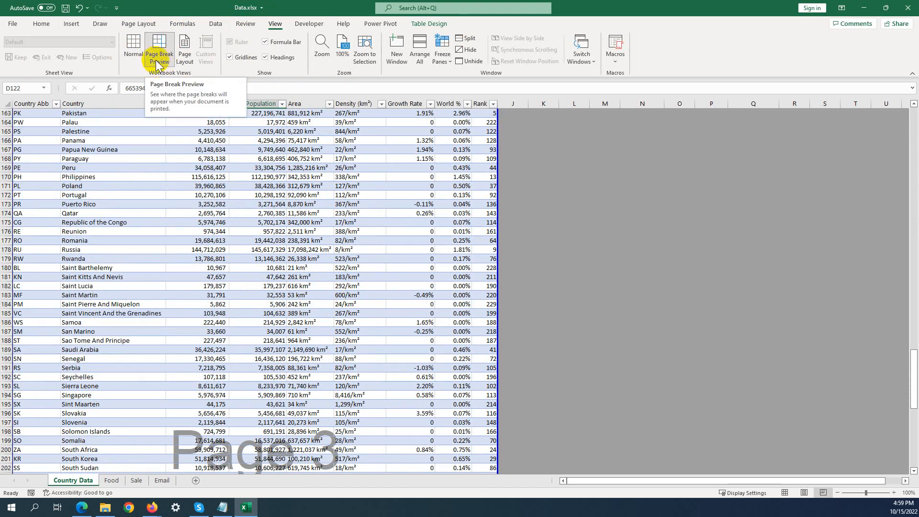
pyautogui.scroll(-9, 340, 236)
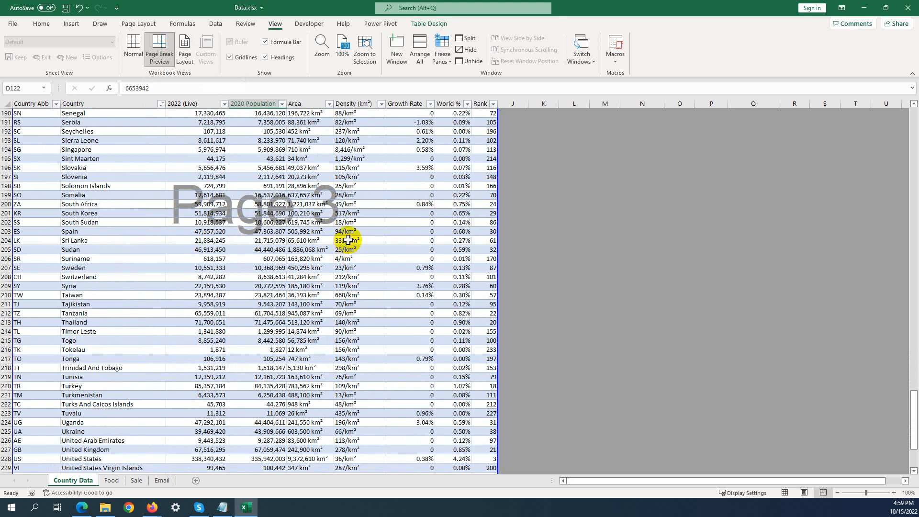
pyautogui.scroll(-15, 348, 240)
pyautogui.scroll(6, 352, 239)
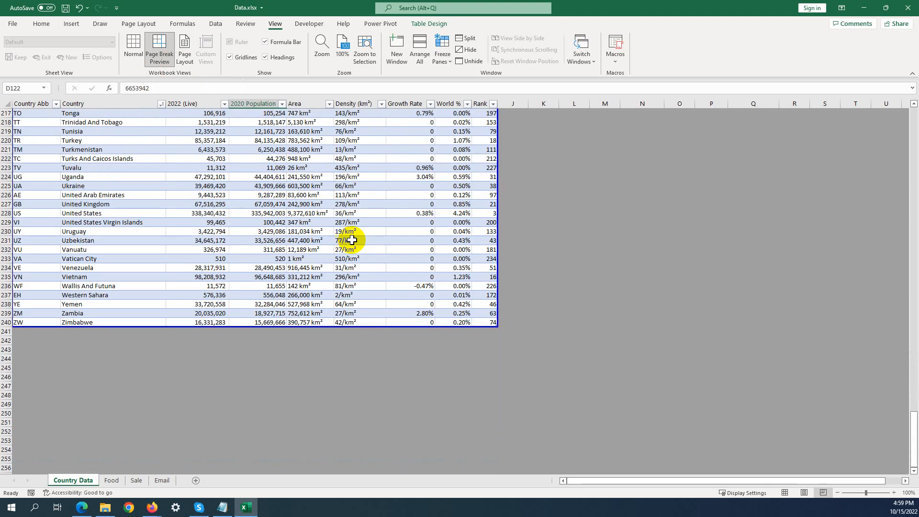
pyautogui.scroll(20, 351, 239)
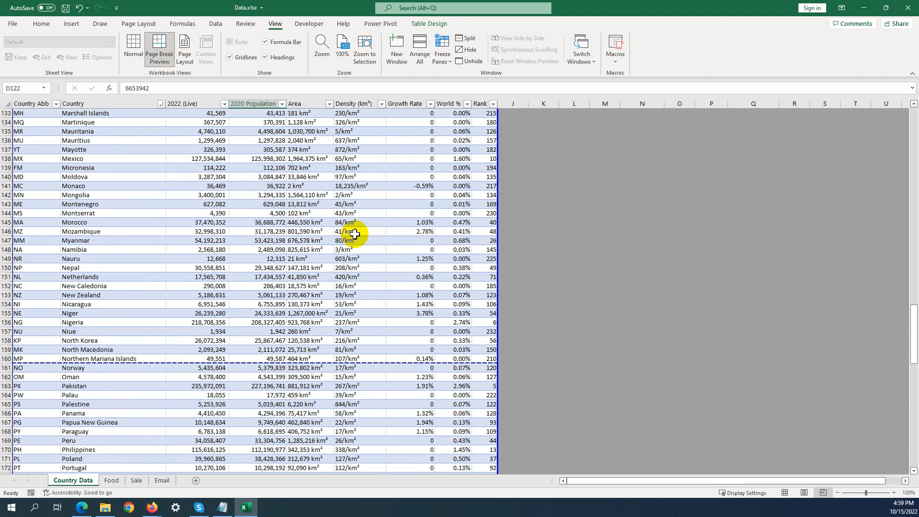
pyautogui.scroll(19, 354, 233)
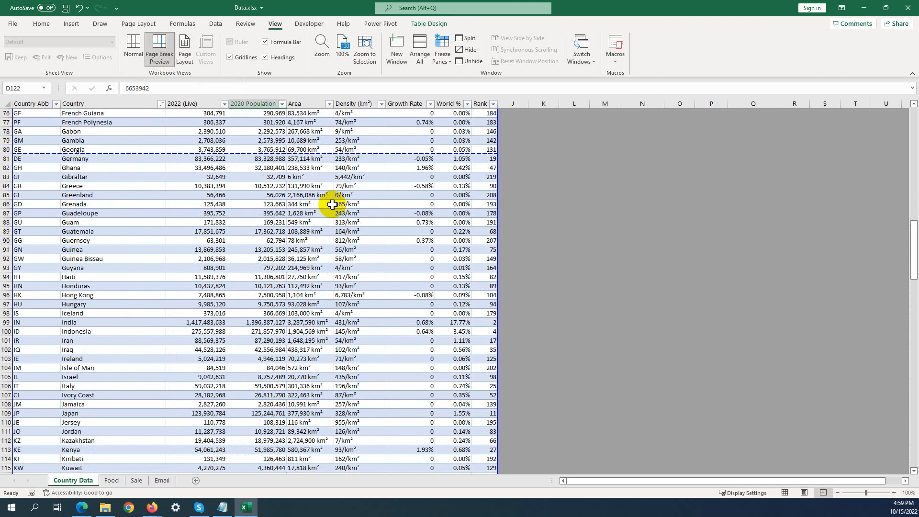
pyautogui.scroll(18, 332, 204)
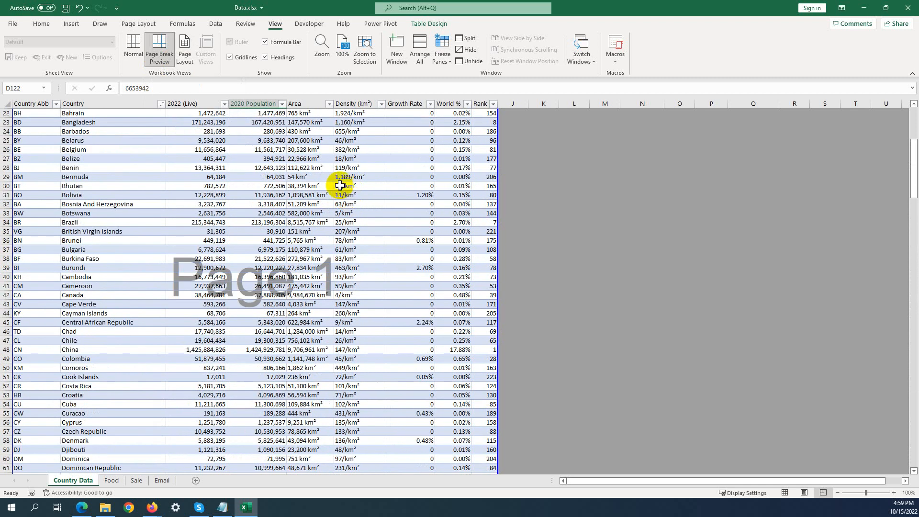
# Step: Examine the one-page-wide layout from the table's header row down past the page break between Georgia and Germany
pyautogui.scroll(6, 335, 189)
pyautogui.click(325, 183)
pyautogui.scroll(-1, 207, 246)
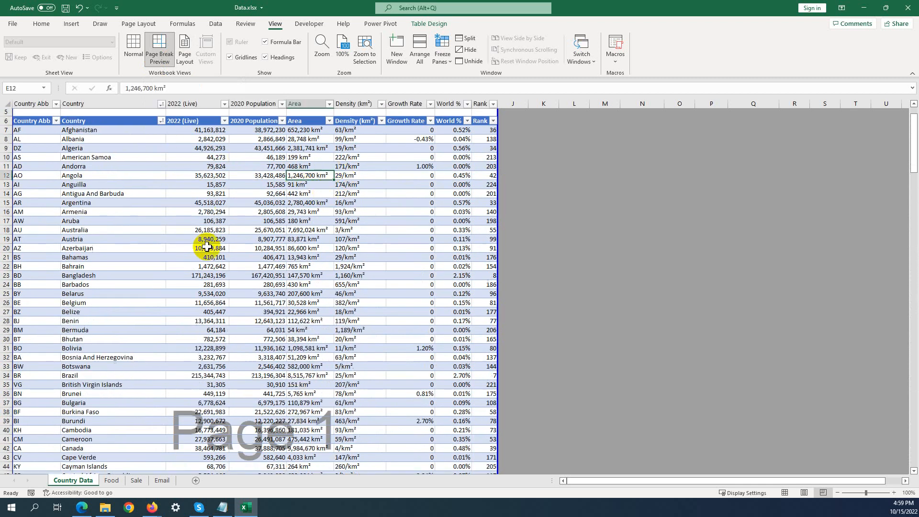
pyautogui.scroll(-16, 206, 246)
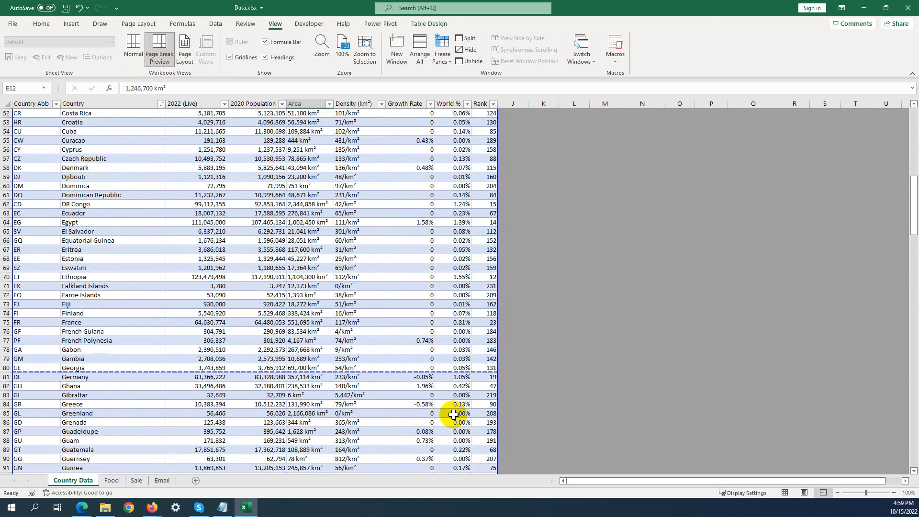
pyautogui.scroll(-2, 453, 414)
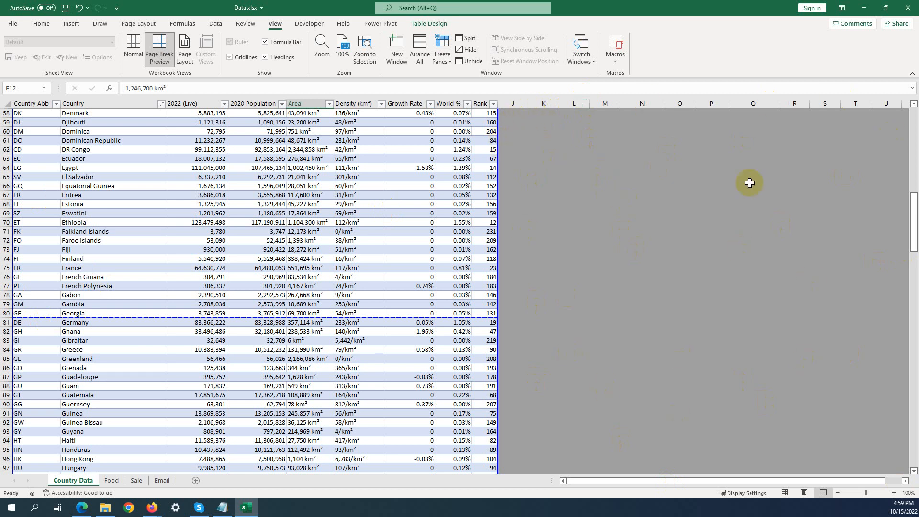
pyautogui.scroll(-2, 342, 294)
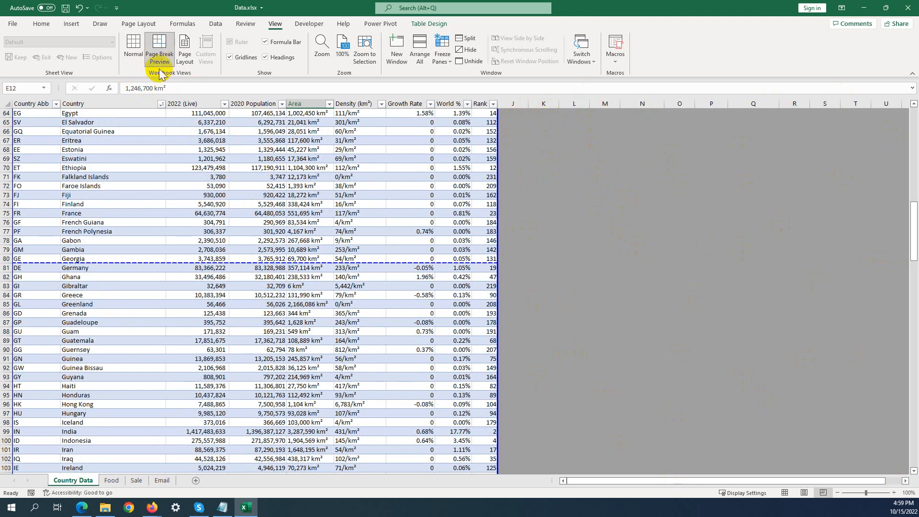
# Step: Switch the sheet to Page Layout view and look over the first printed page
pyautogui.click(185, 57)
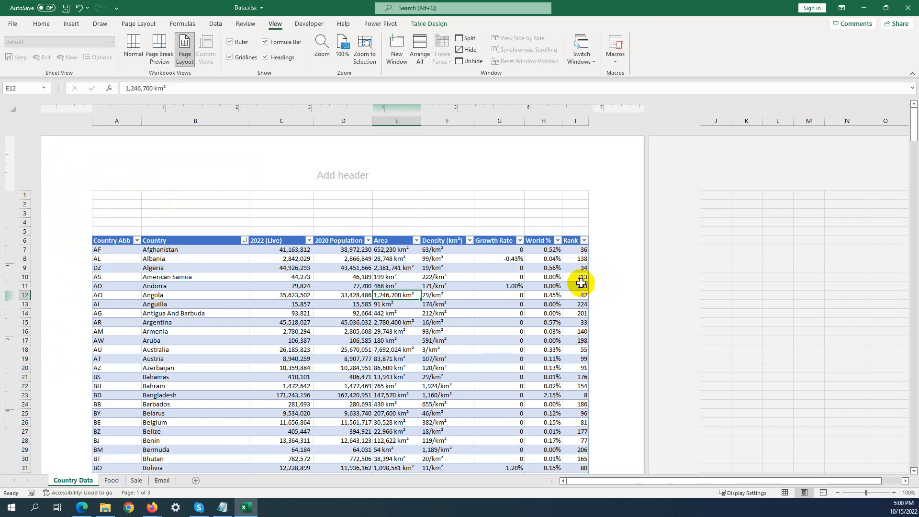
pyautogui.scroll(-20, 303, 258)
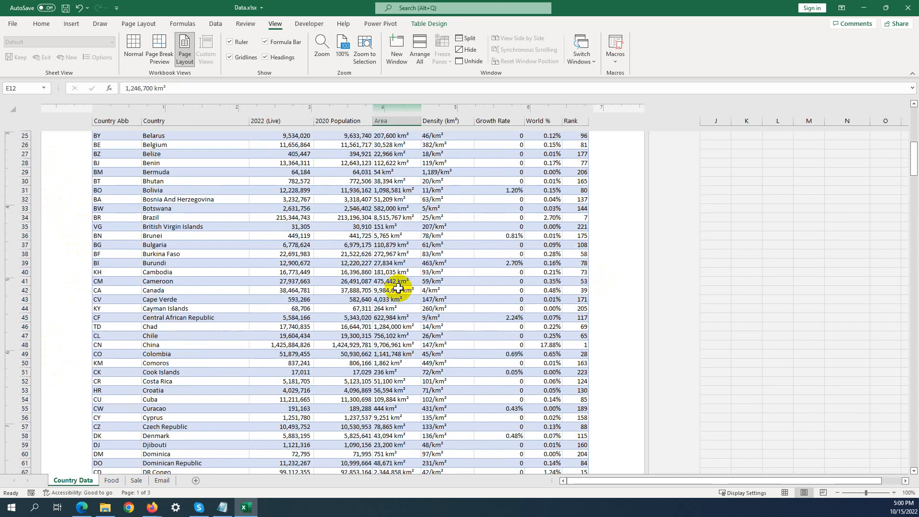
pyautogui.scroll(20, 299, 291)
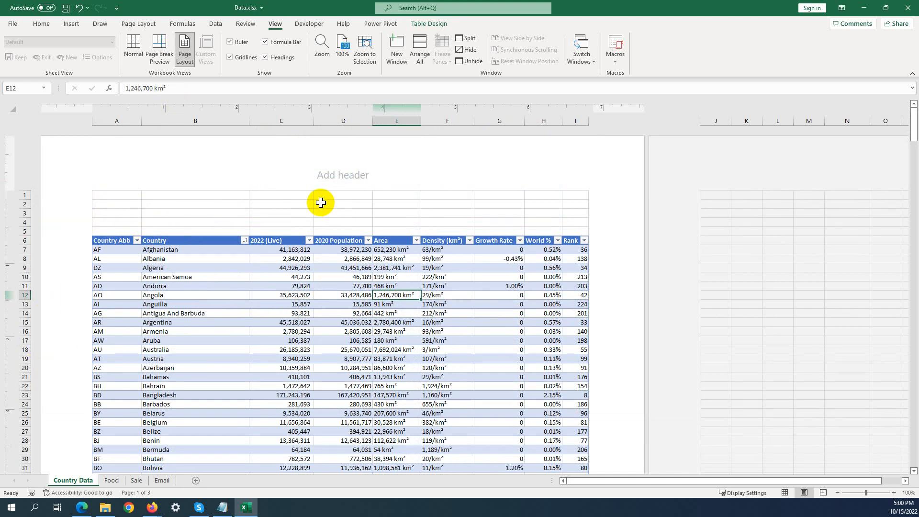
# Step: Add "RavyChap channel" as the centre header text of the sheet
pyautogui.click(336, 178)
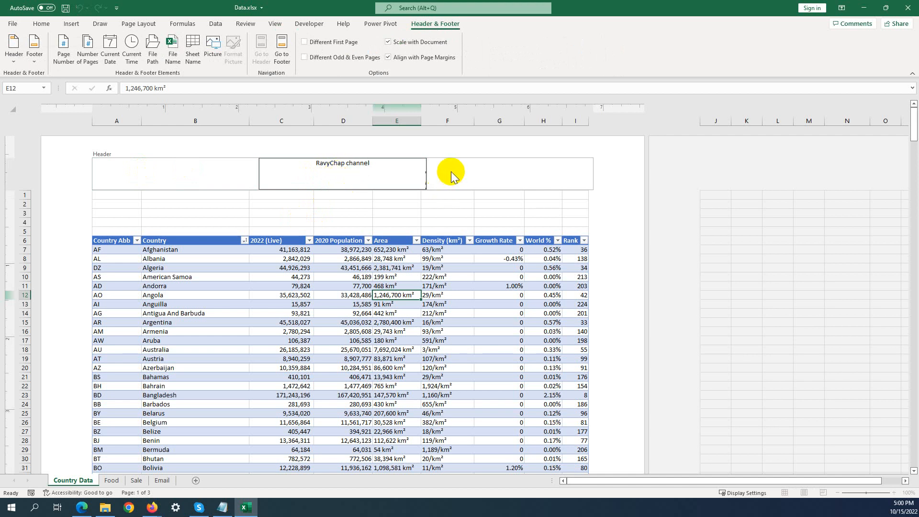
pyautogui.click(375, 197)
# Step: Check the header on the second printed page and the layout around the break between the first two pages
pyautogui.scroll(-6, 371, 226)
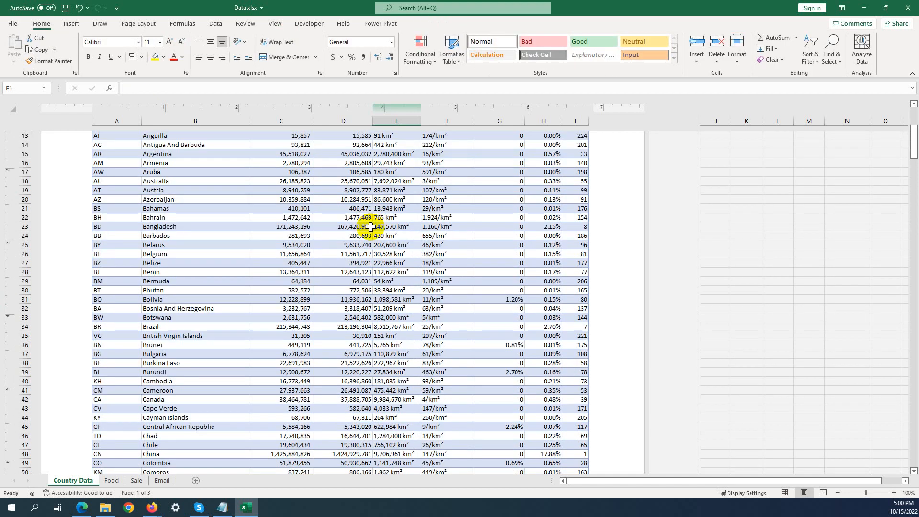
pyautogui.scroll(-20, 371, 227)
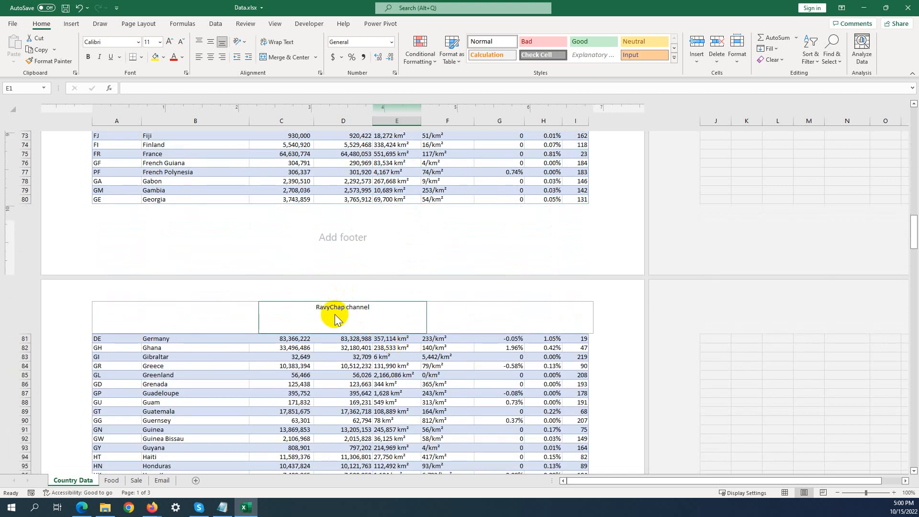
pyautogui.scroll(-2, 334, 319)
pyautogui.scroll(13, 328, 318)
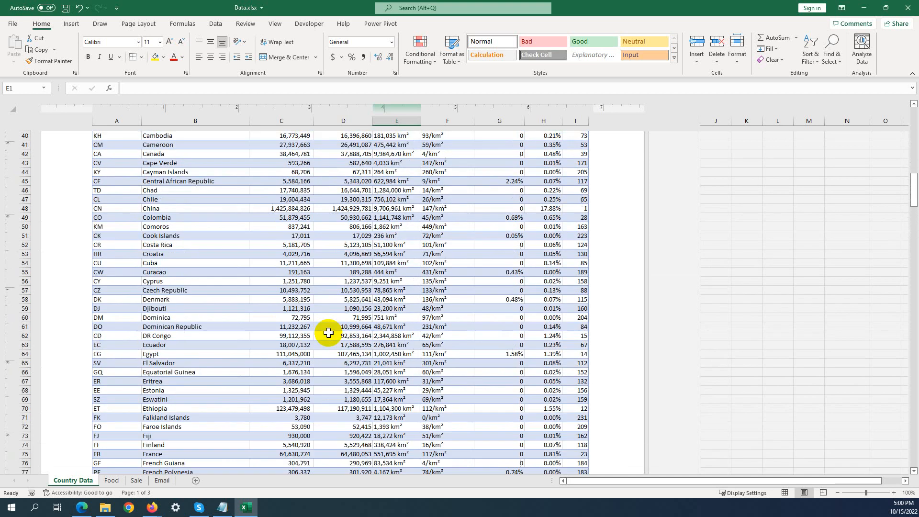
pyautogui.scroll(-12, 328, 332)
pyautogui.scroll(6, 335, 306)
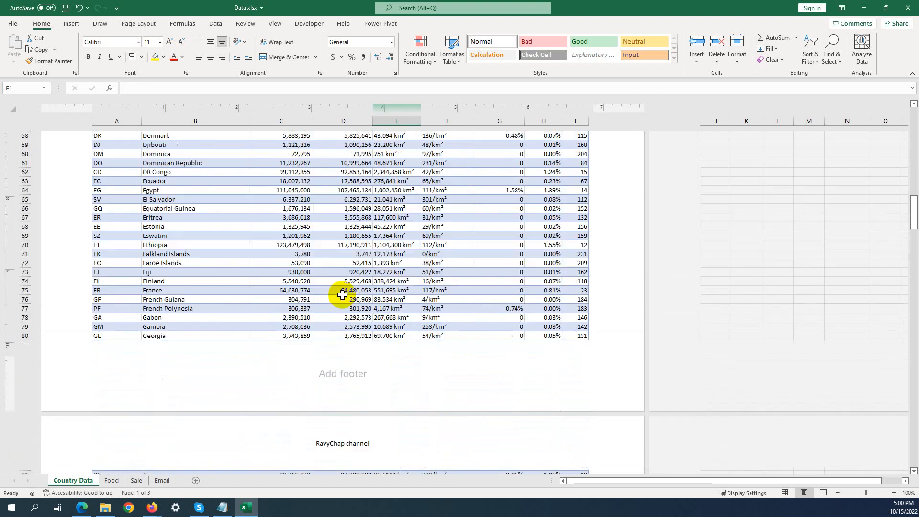
pyautogui.scroll(5, 342, 295)
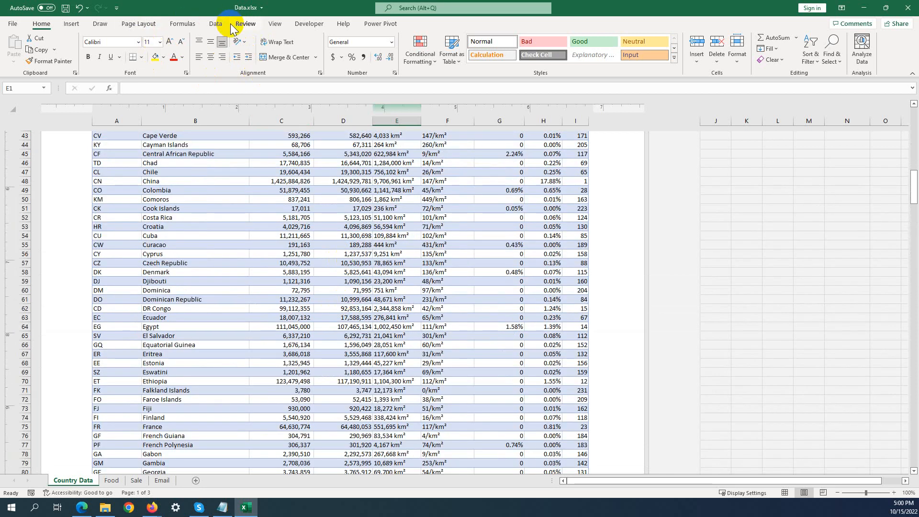
pyautogui.click(274, 23)
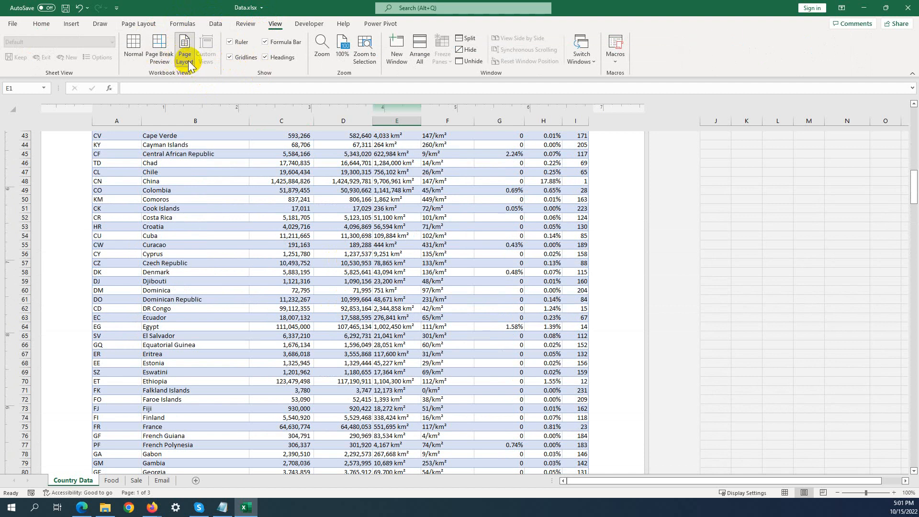
pyautogui.click(132, 25)
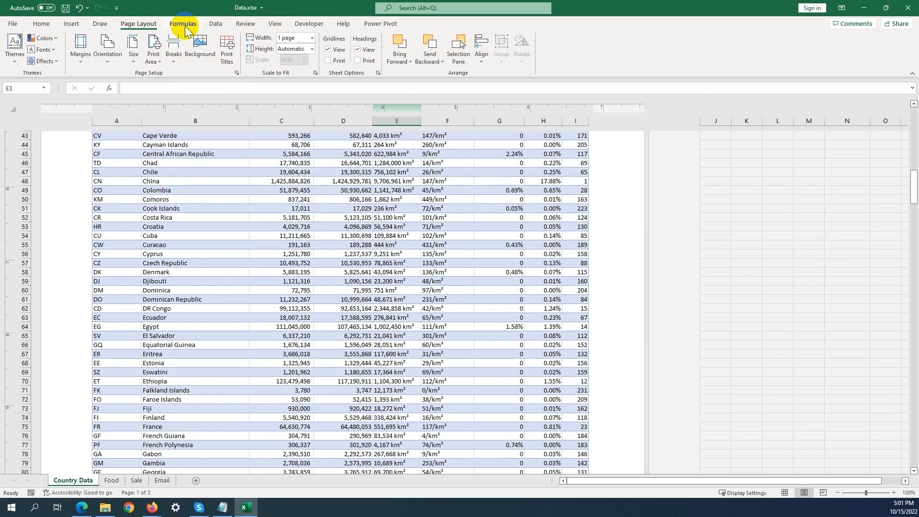
pyautogui.click(274, 24)
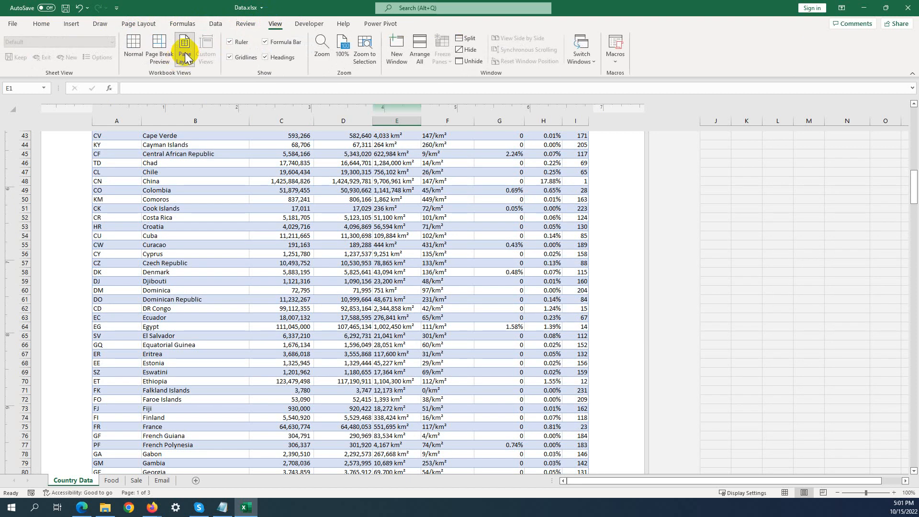
# Step: Reduce the sheet's left page margin through custom margins and check the first page's layout
pyautogui.scroll(10, 263, 232)
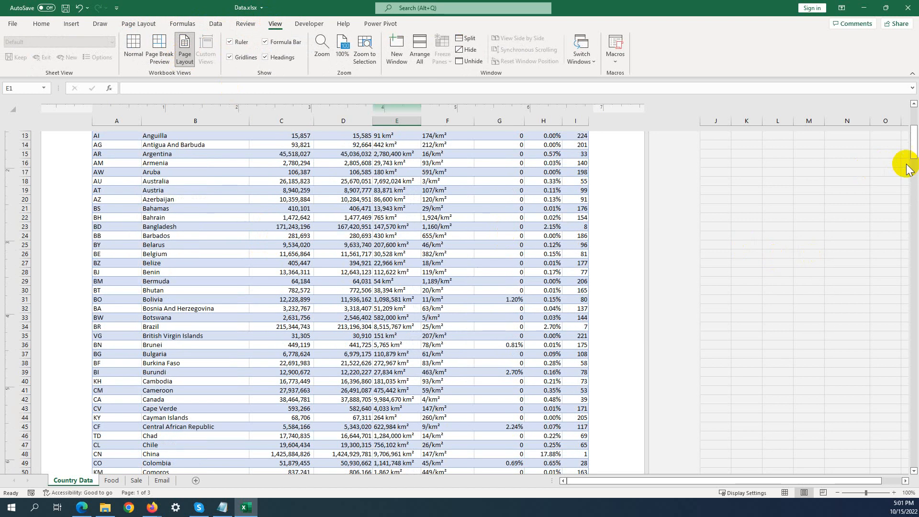
pyautogui.moveTo(913, 152); pyautogui.dragTo(888, 133)
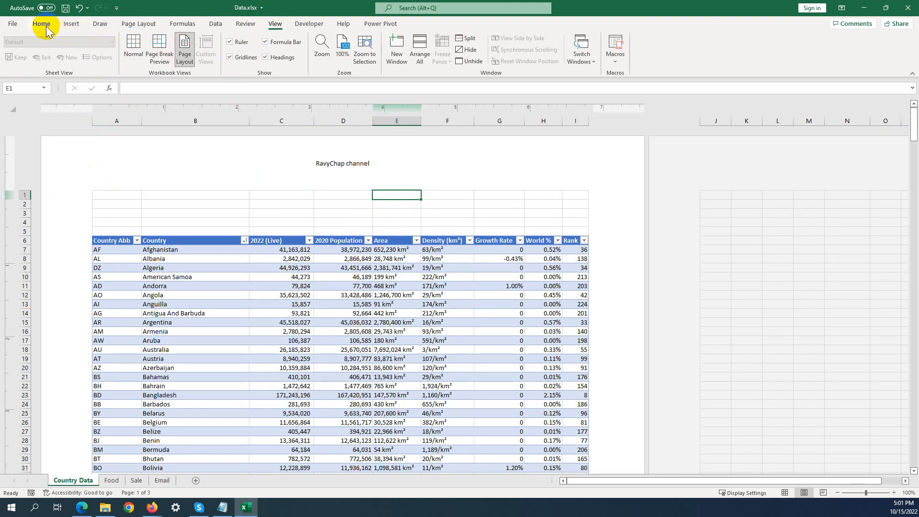
pyautogui.click(138, 25)
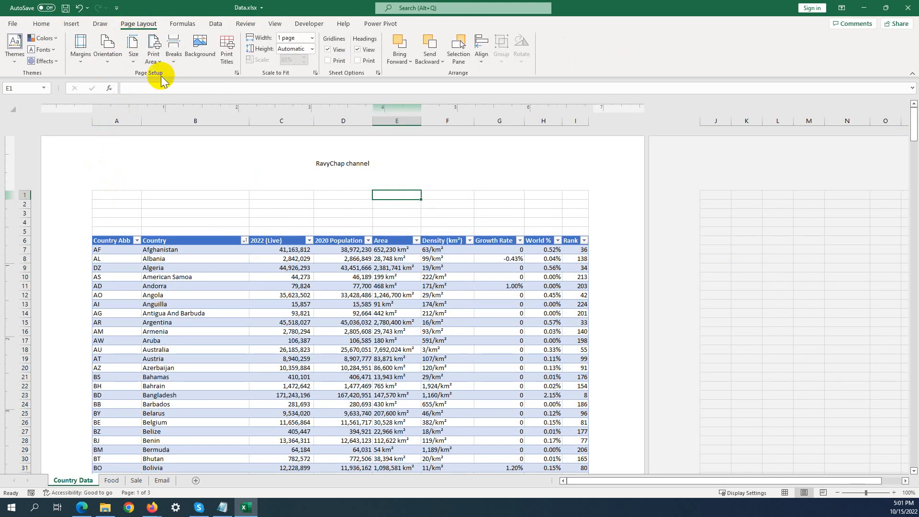
pyautogui.click(80, 53)
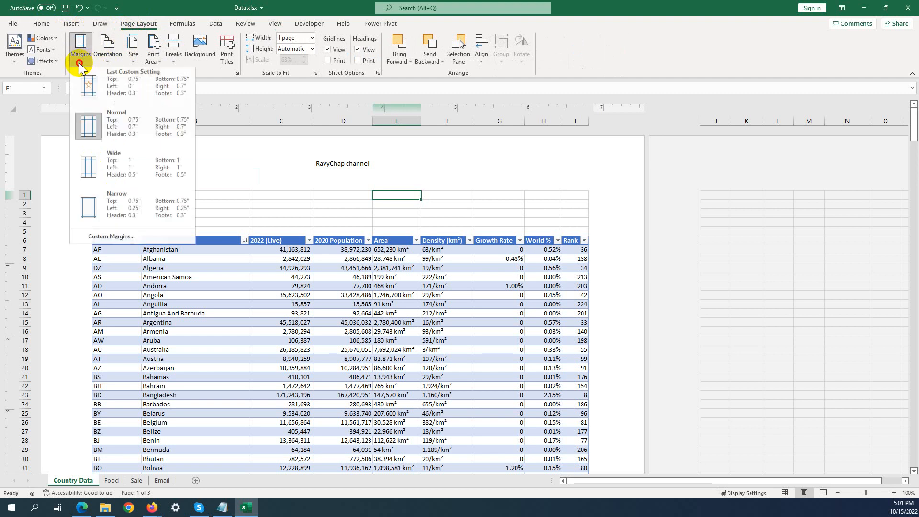
pyautogui.click(100, 239)
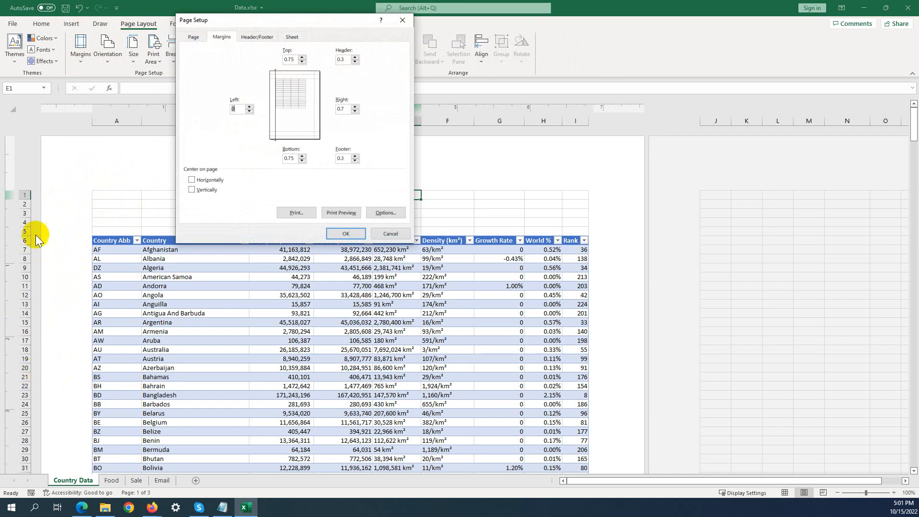
pyautogui.click(342, 233)
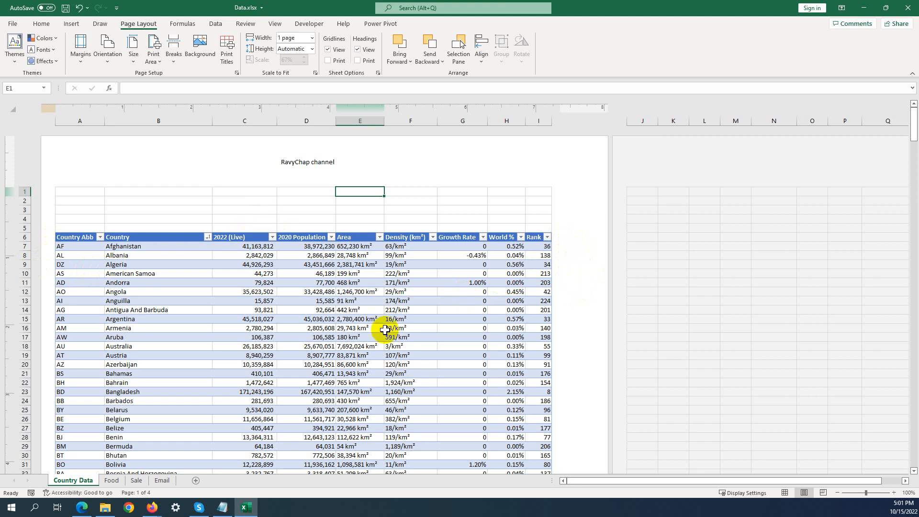
pyautogui.scroll(-3, 385, 335)
pyautogui.scroll(3, 392, 338)
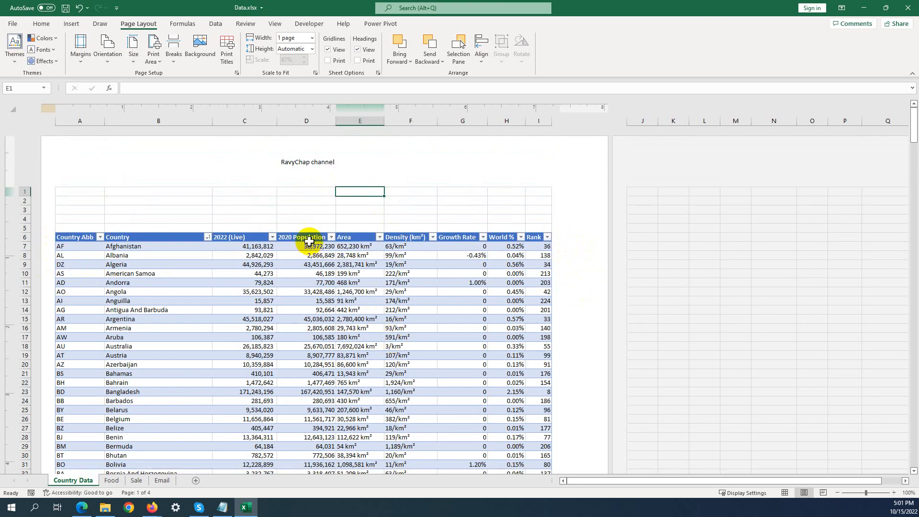
pyautogui.scroll(-3, 511, 300)
pyautogui.scroll(3, 510, 301)
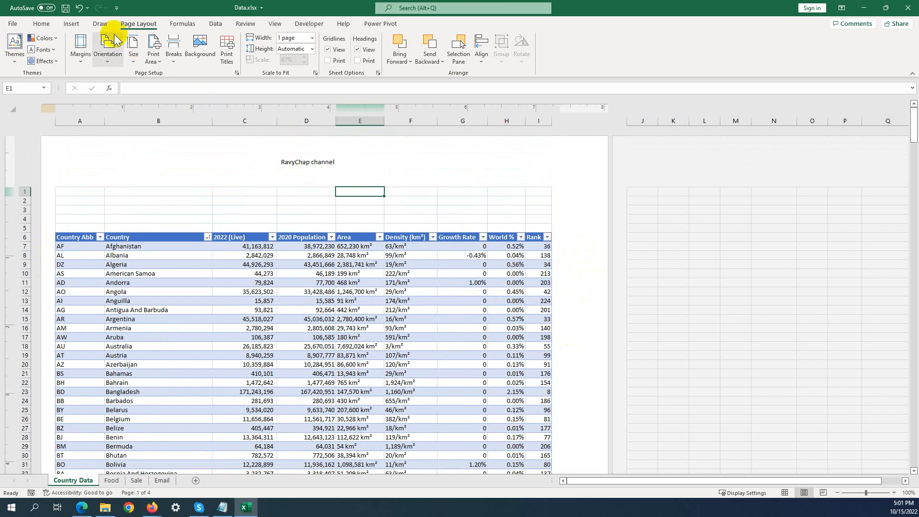
# Step: Return the country data sheet to Normal view
pyautogui.click(276, 25)
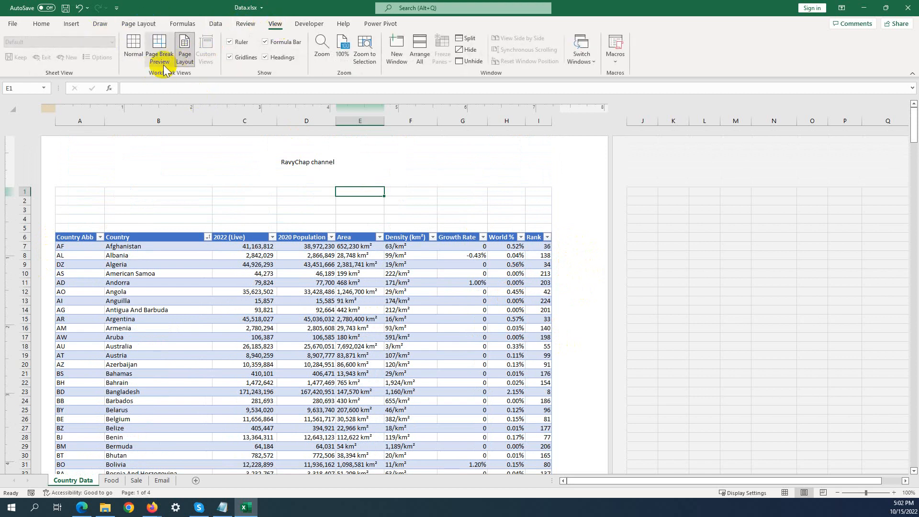
pyautogui.click(134, 50)
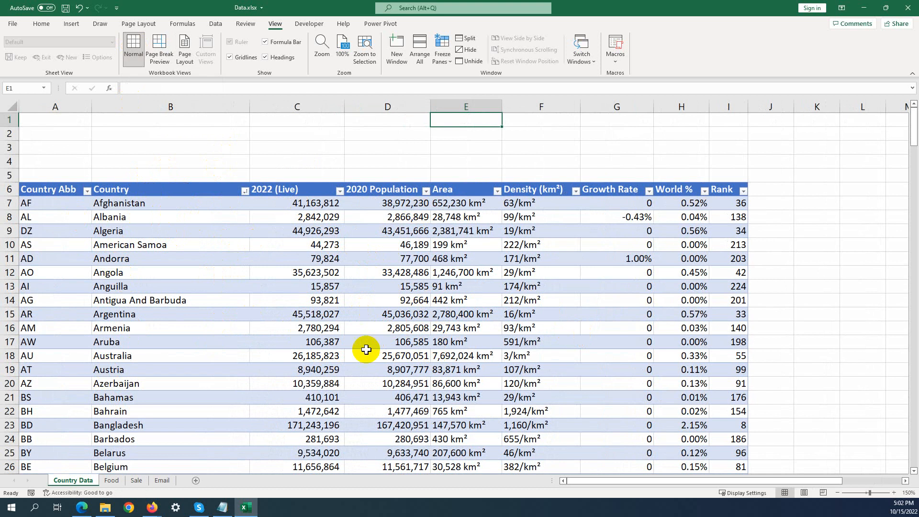
pyautogui.scroll(-1, 284, 268)
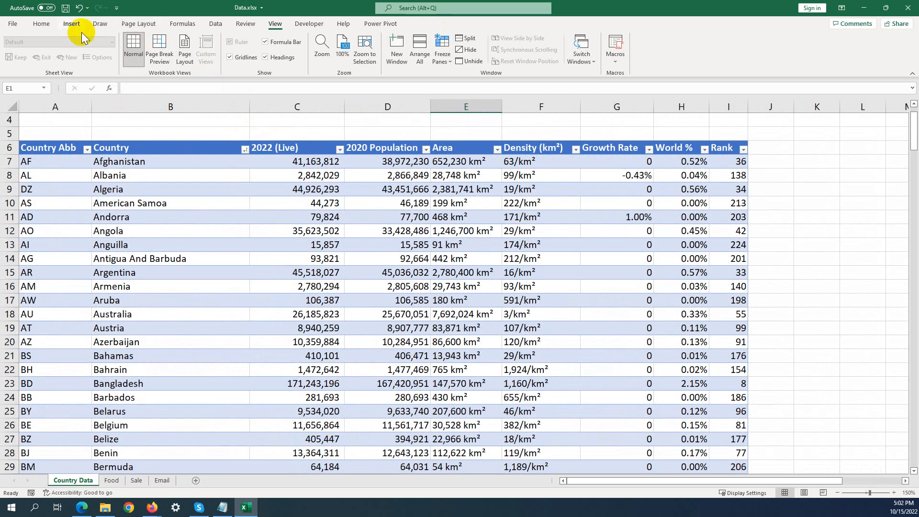
pyautogui.click(134, 26)
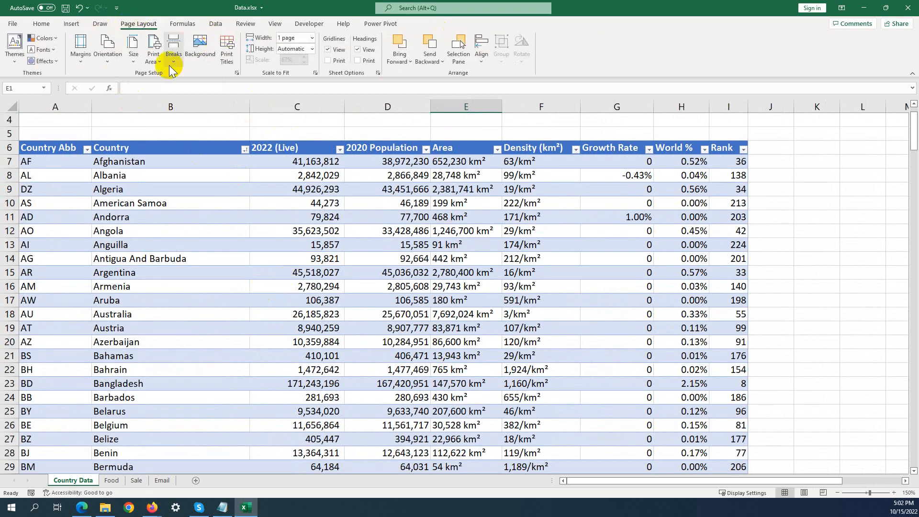
pyautogui.click(273, 24)
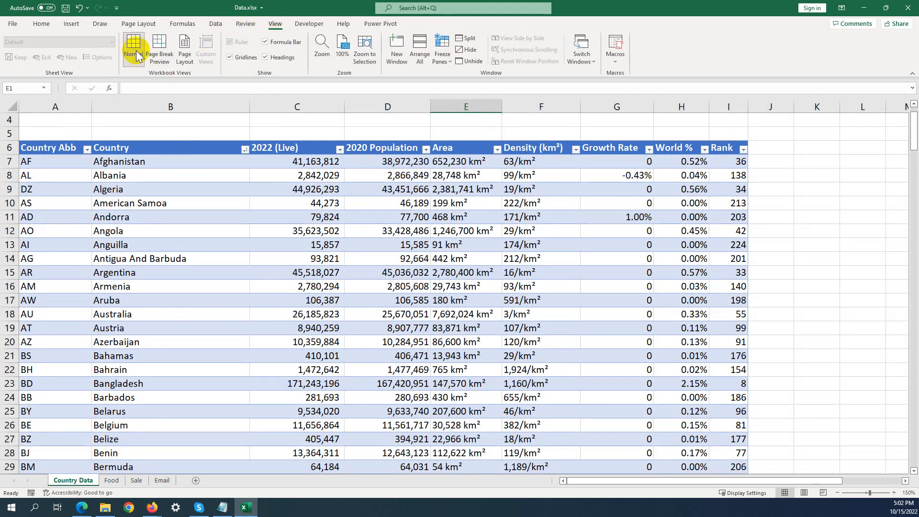
pyautogui.click(242, 231)
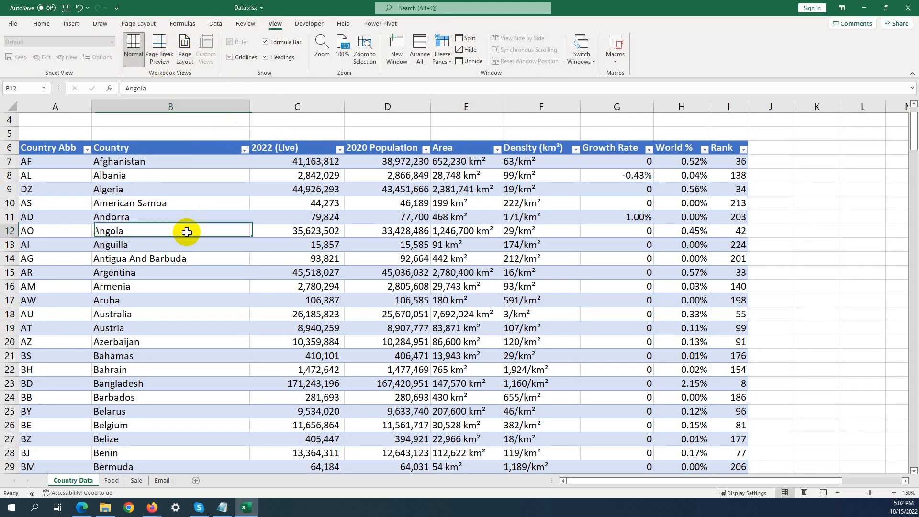
pyautogui.click(264, 188)
pyautogui.click(223, 207)
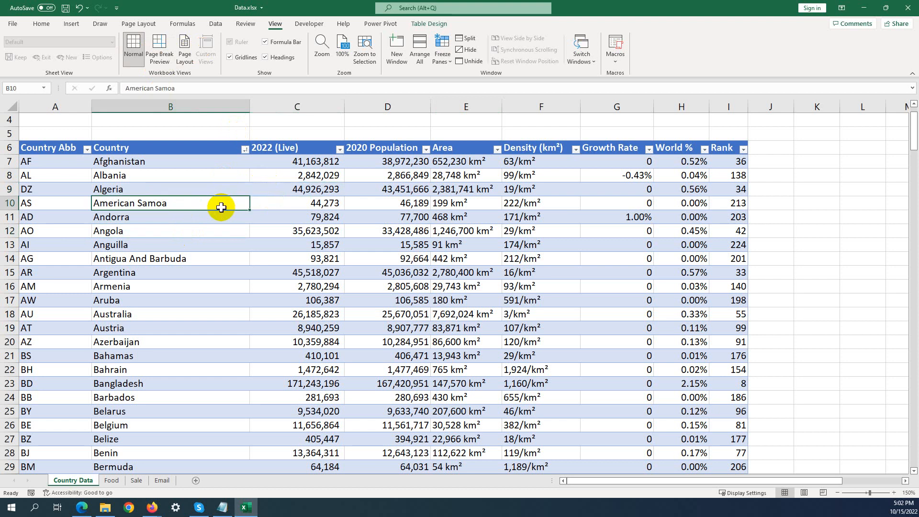
pyautogui.scroll(-3, 217, 199)
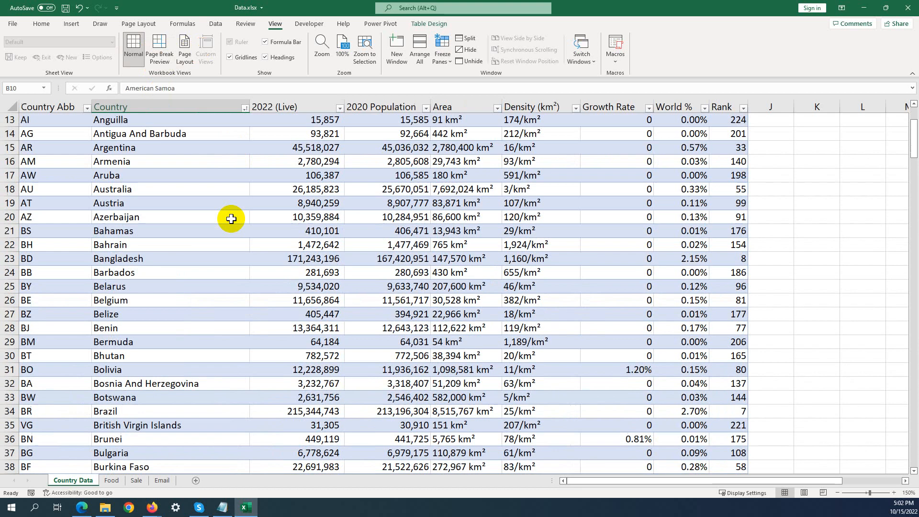
pyautogui.click(215, 305)
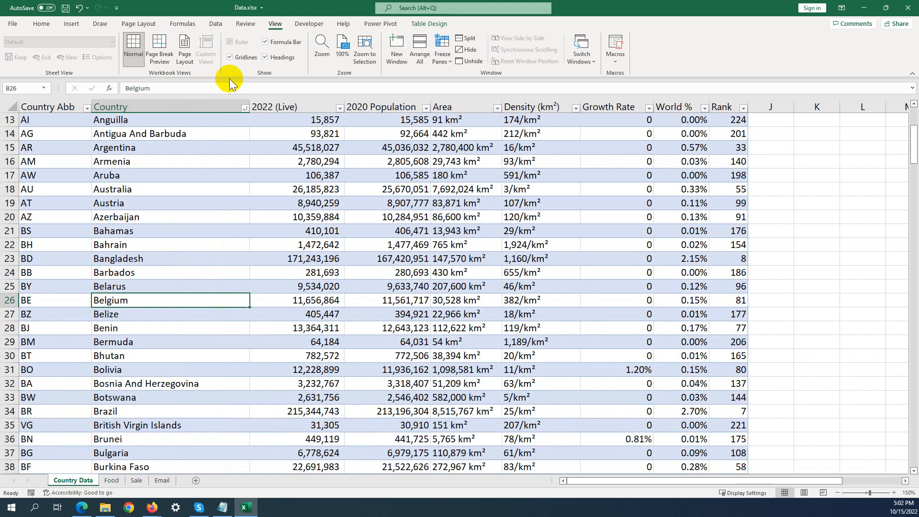
pyautogui.click(217, 152)
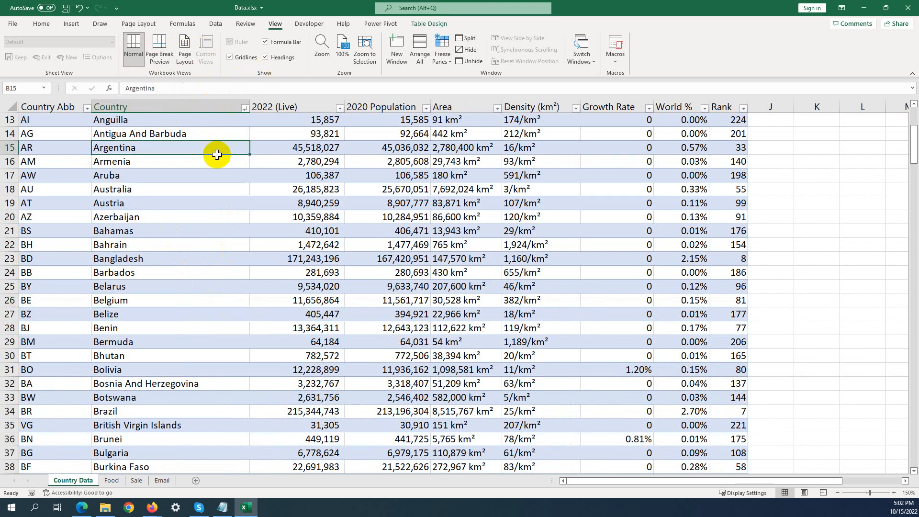
pyautogui.click(112, 480)
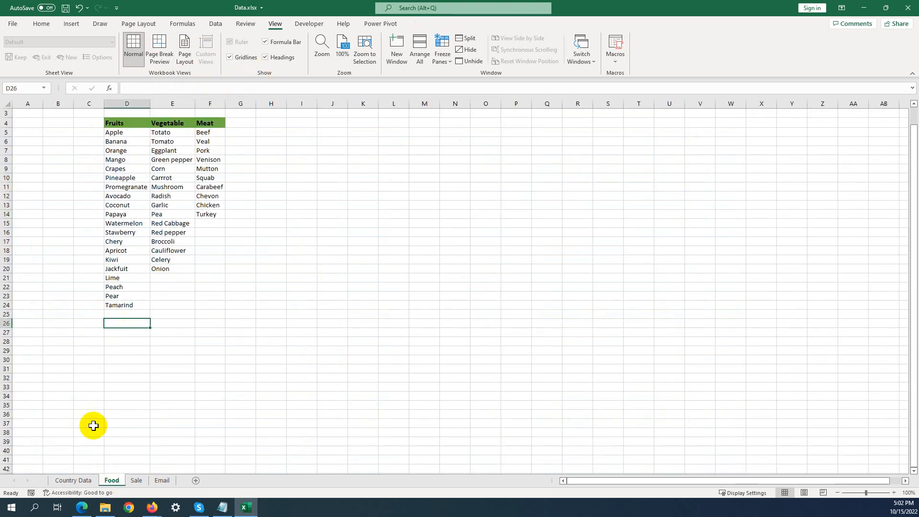
pyautogui.click(73, 480)
pyautogui.click(225, 261)
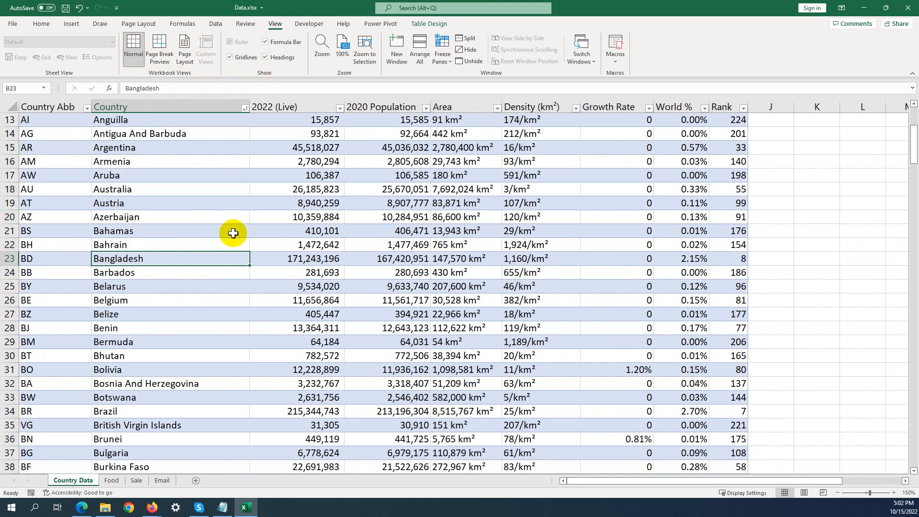
# Step: Hide the gridlines on the Country Data sheet and check the empty cells above the table
pyautogui.scroll(4, 234, 234)
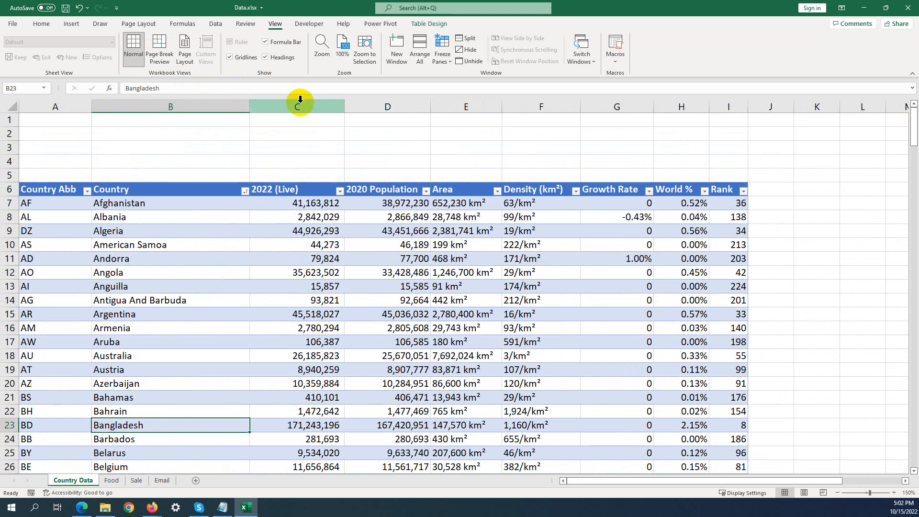
pyautogui.click(230, 57)
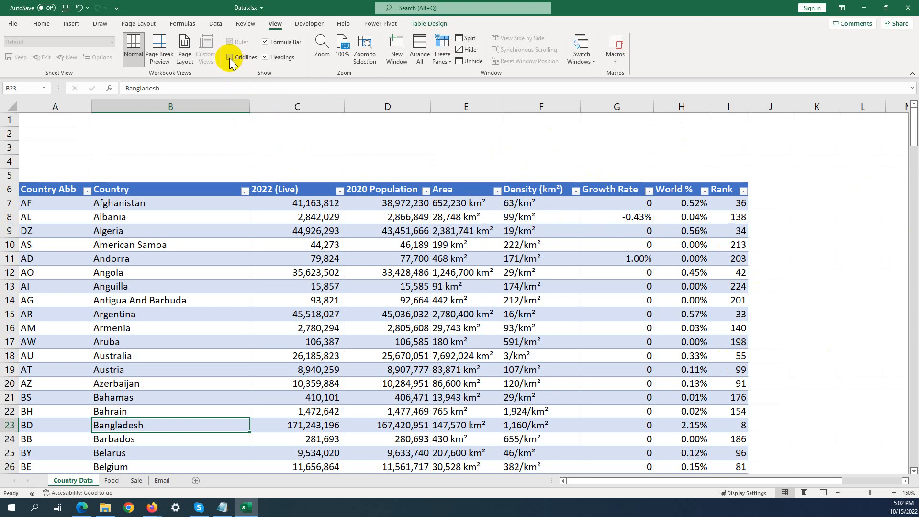
pyautogui.click(456, 162)
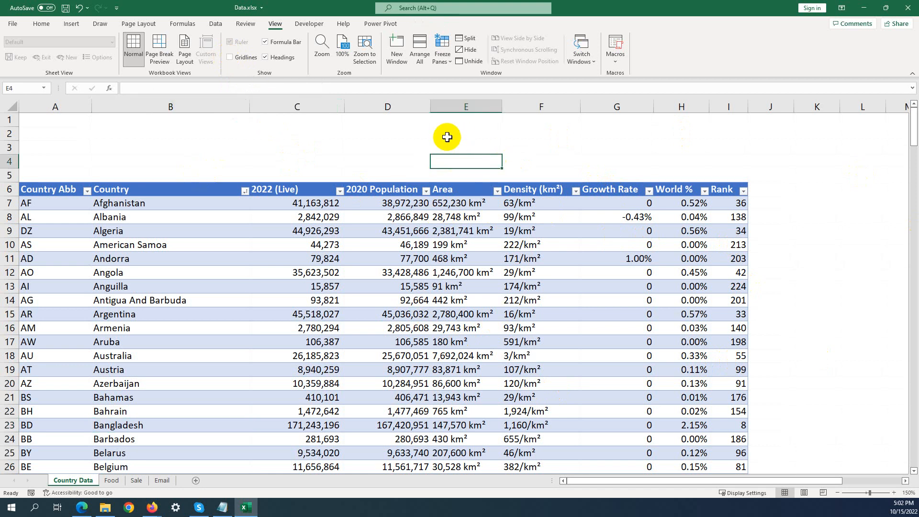
pyautogui.moveTo(435, 124); pyautogui.dragTo(460, 301)
pyautogui.click(383, 162)
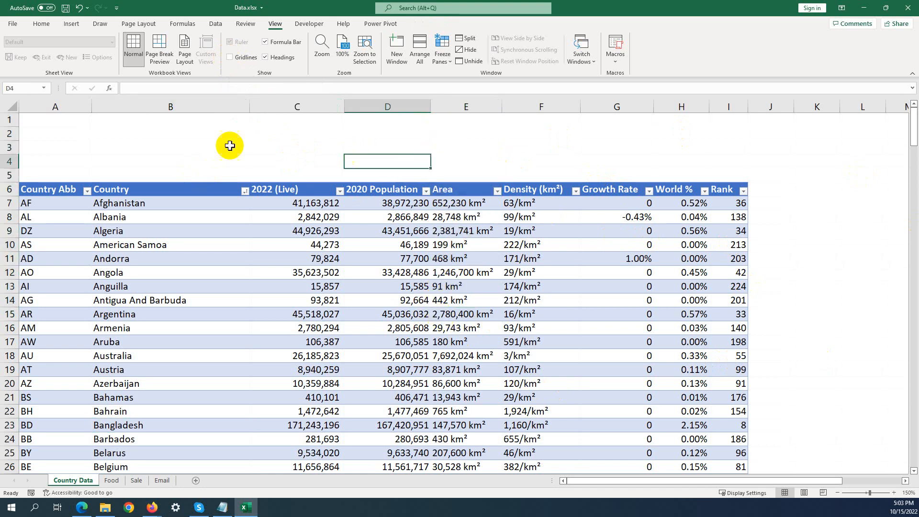
# Step: Show the gridlines again and check them in the empty cells above and beside the country table
pyautogui.click(235, 57)
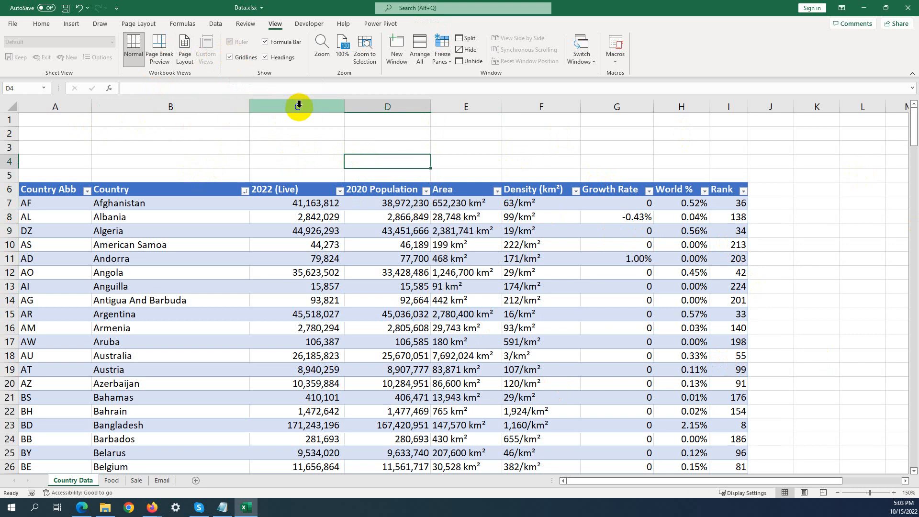
pyautogui.moveTo(89, 121); pyautogui.dragTo(371, 127)
pyautogui.click(393, 158)
pyautogui.scroll(-2, 420, 210)
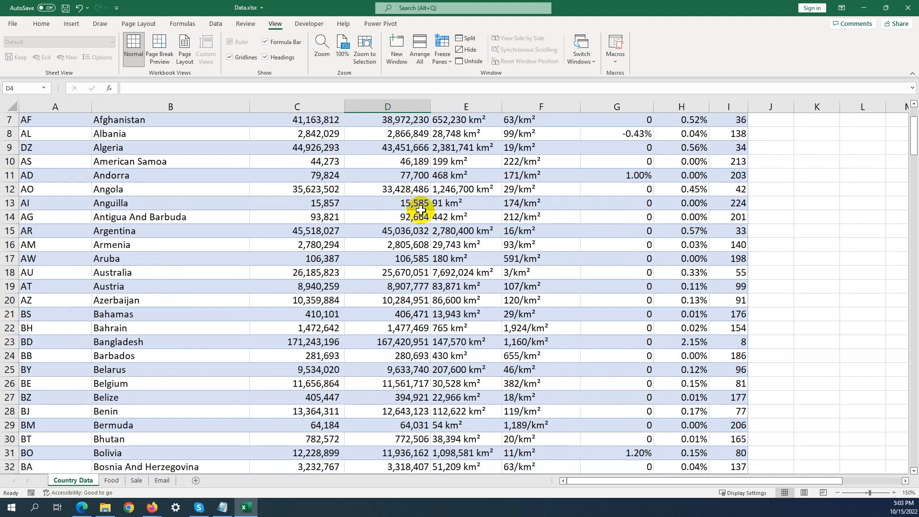
pyautogui.moveTo(785, 147); pyautogui.dragTo(722, 395)
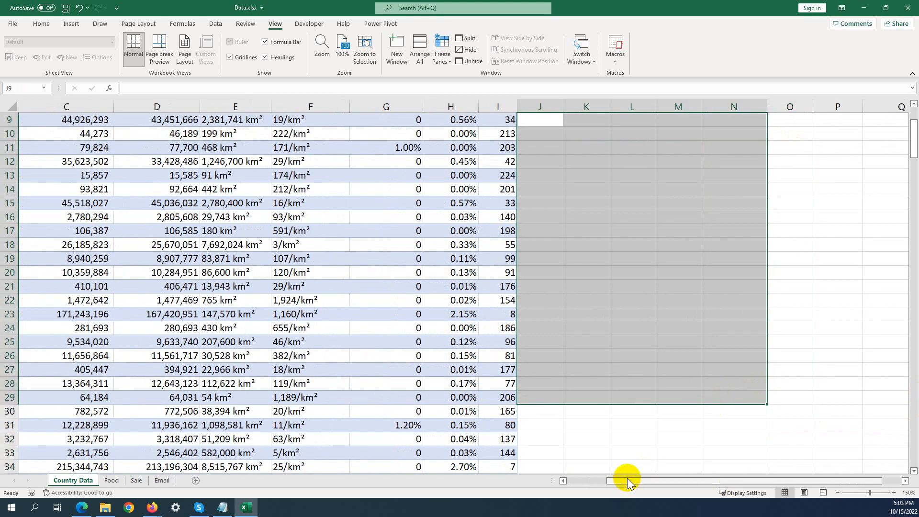
pyautogui.moveTo(627, 480); pyautogui.dragTo(606, 480)
pyautogui.scroll(3, 792, 293)
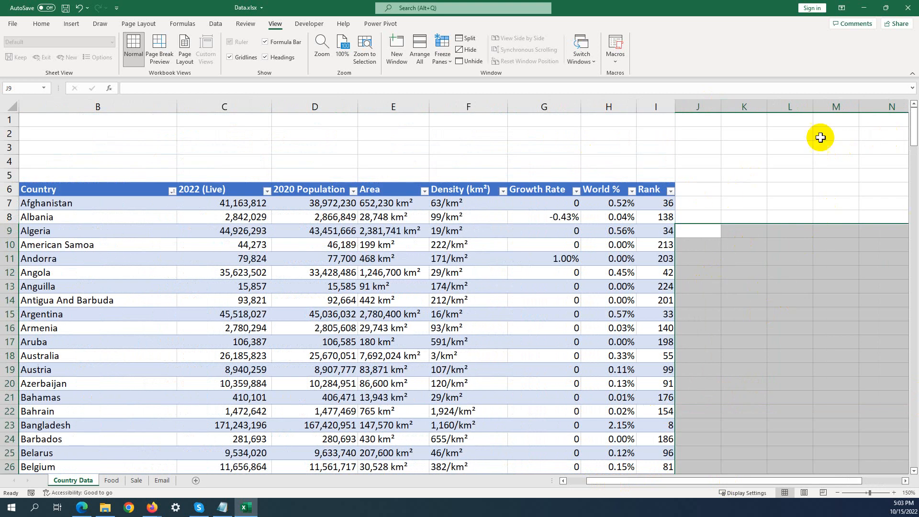
pyautogui.click(747, 171)
# Step: Turn the gridlines off once more and look through the table rows without them
pyautogui.click(229, 57)
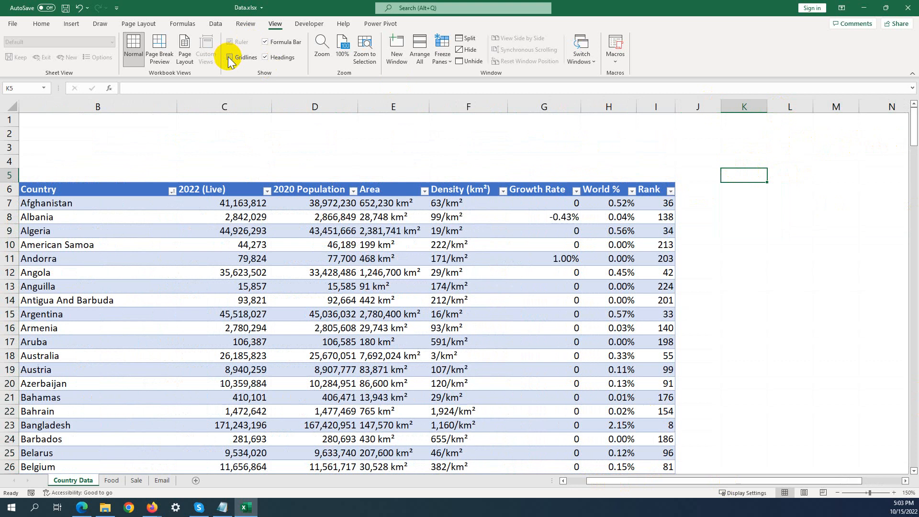
pyautogui.scroll(-3, 526, 209)
pyautogui.scroll(3, 528, 210)
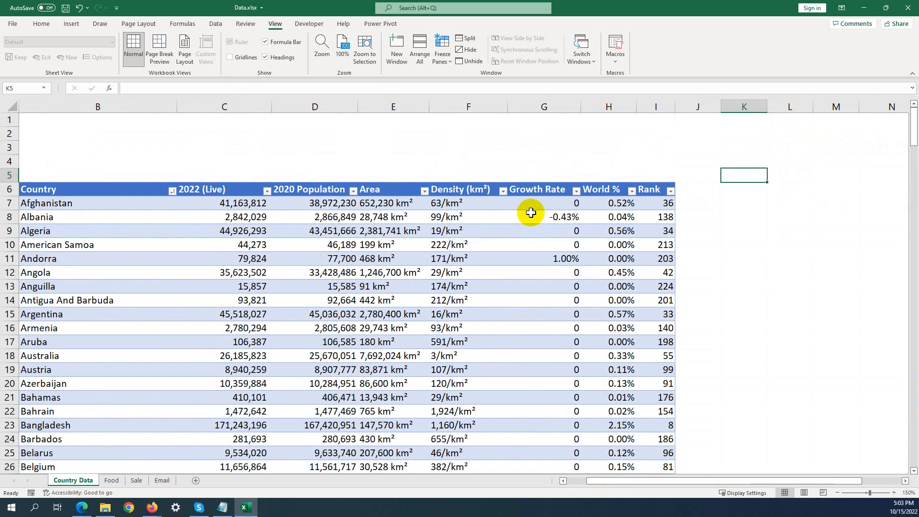
pyautogui.scroll(-8, 531, 213)
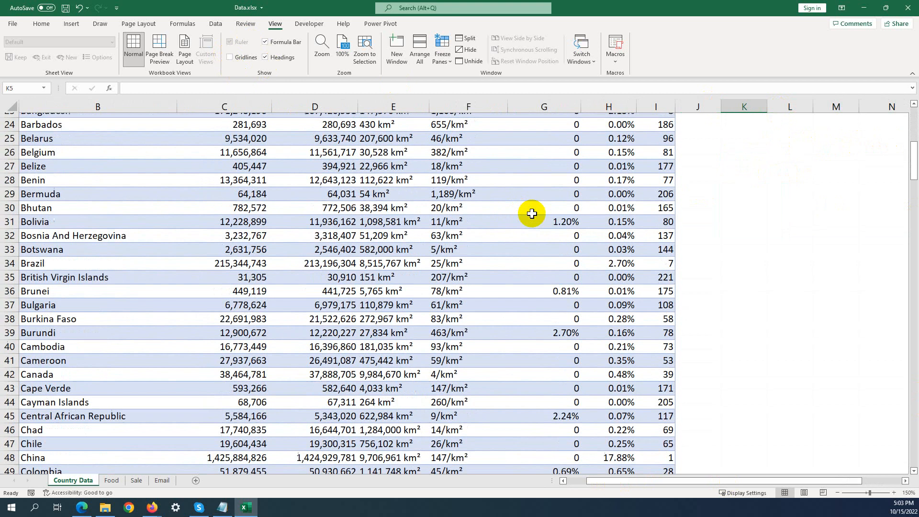
pyautogui.scroll(8, 532, 213)
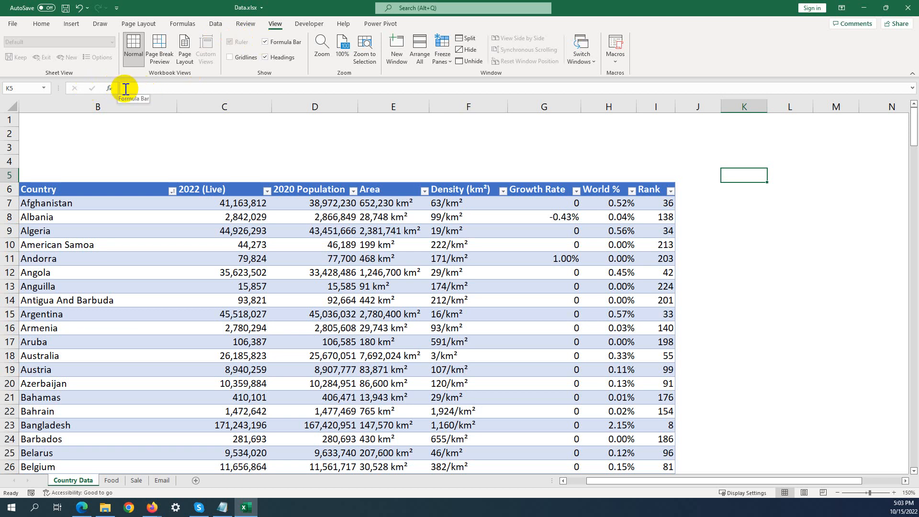
# Step: Hide the formula bar and check the enlarged worksheet area
pyautogui.click(266, 42)
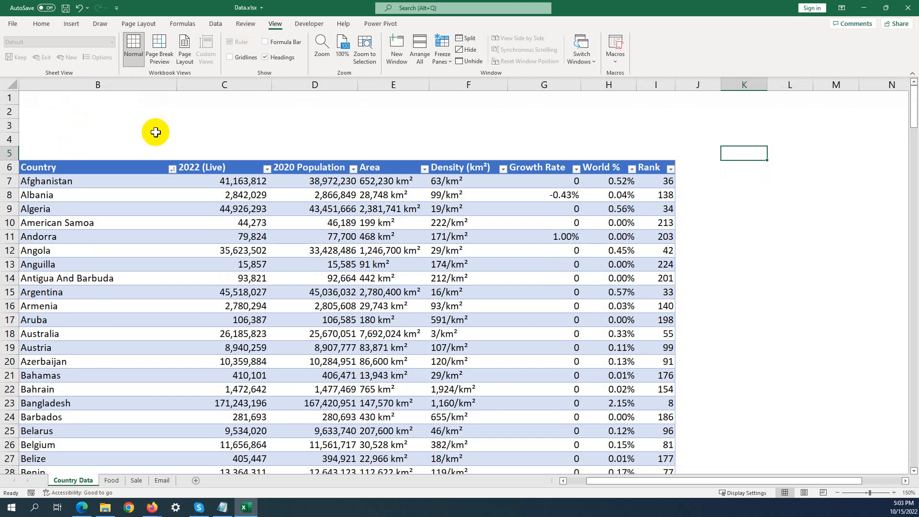
pyautogui.scroll(-3, 246, 103)
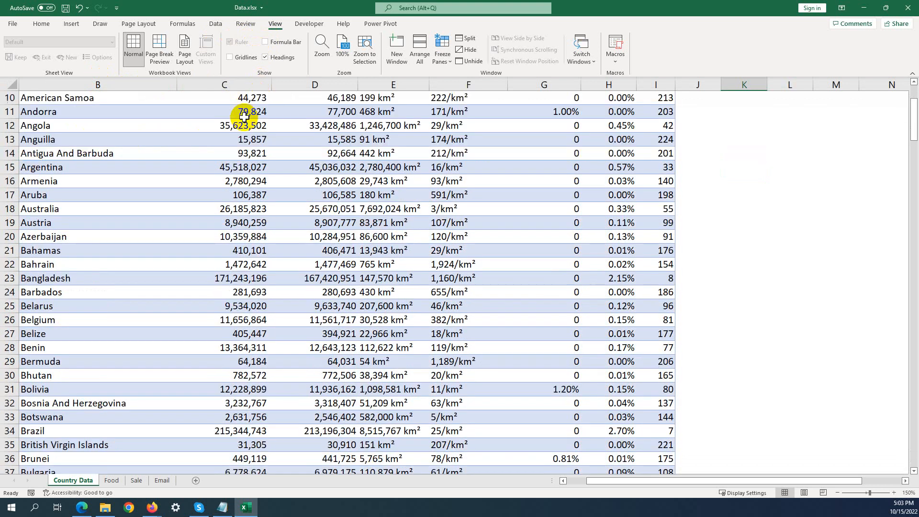
pyautogui.scroll(3, 246, 102)
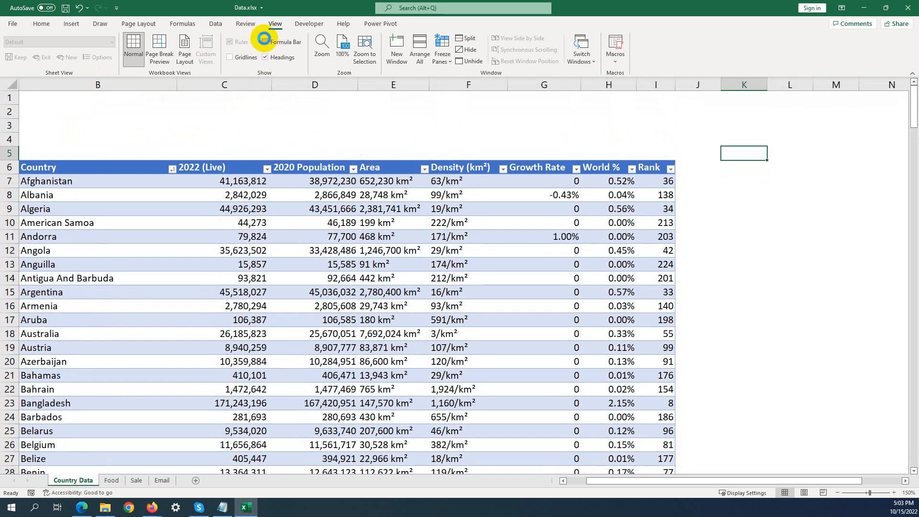
# Step: Show both the formula bar and the gridlines again, with the sheet's first column in view
pyautogui.click(265, 41)
pyautogui.click(230, 57)
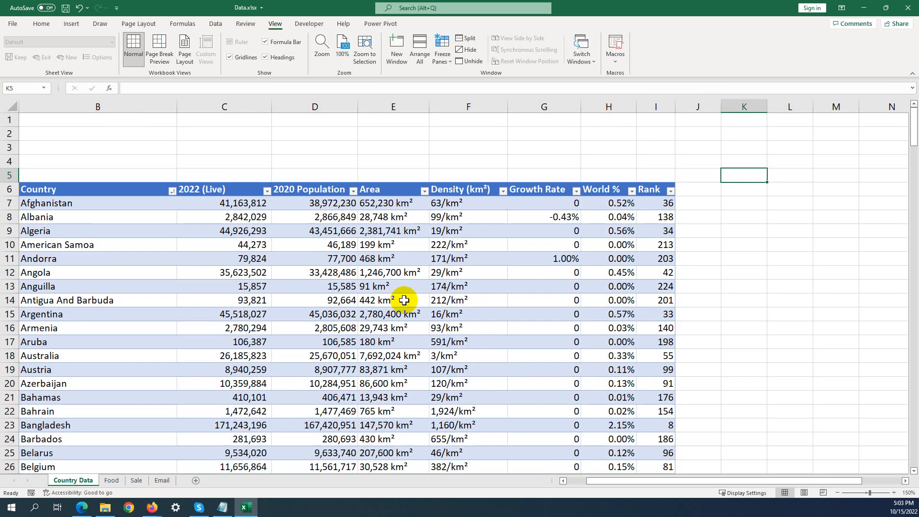
pyautogui.moveTo(597, 484); pyautogui.dragTo(577, 479)
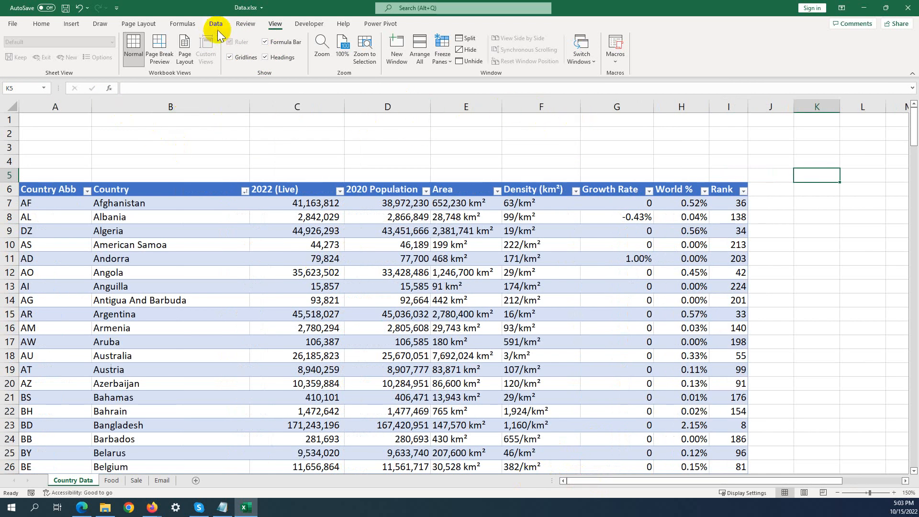
# Step: Hide the row and column headings, look over the sheet without them, and show them again
pyautogui.click(265, 57)
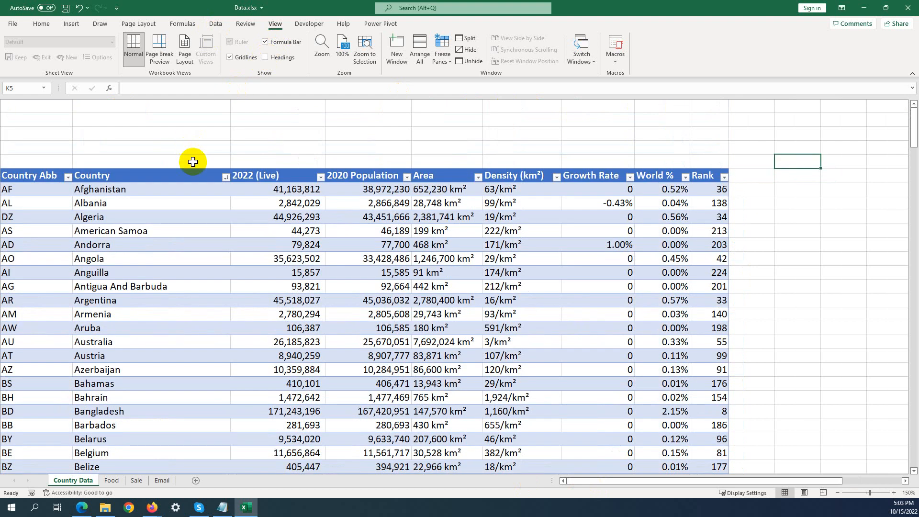
pyautogui.scroll(-2, 193, 162)
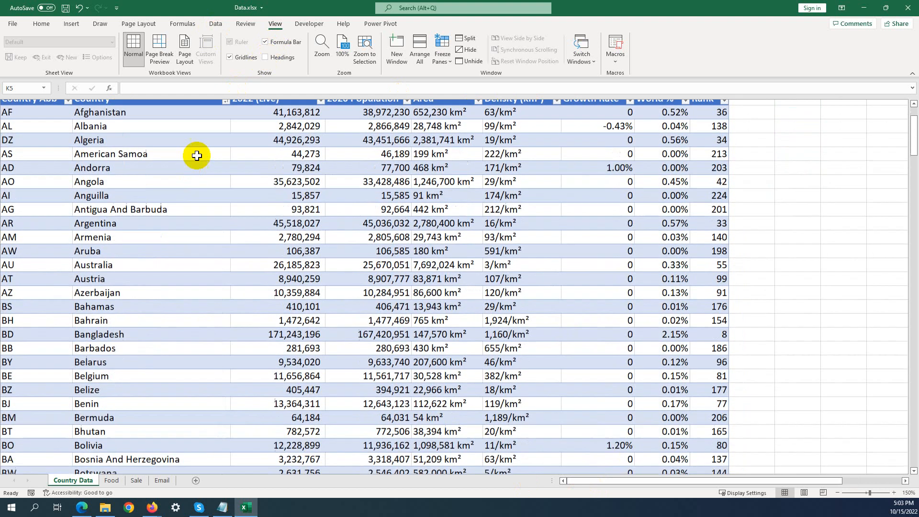
pyautogui.scroll(2, 195, 154)
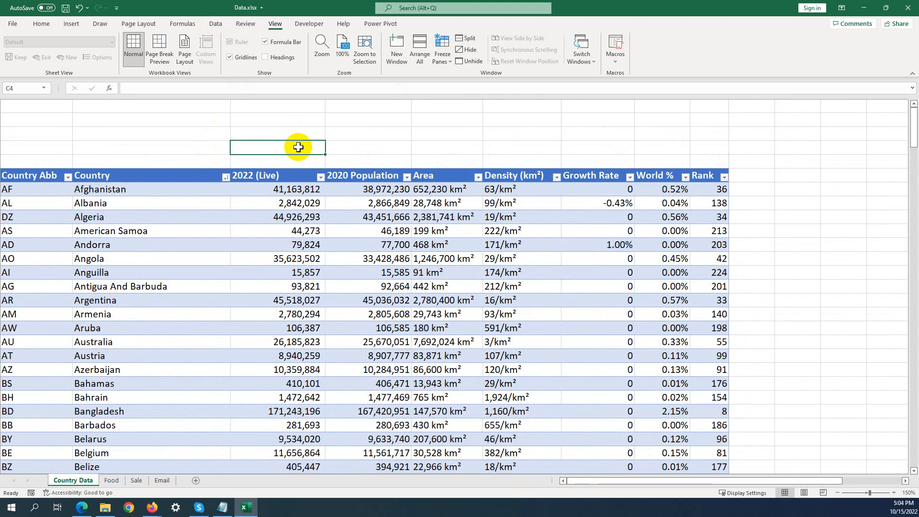
pyautogui.scroll(-2, 545, 164)
pyautogui.scroll(2, 502, 176)
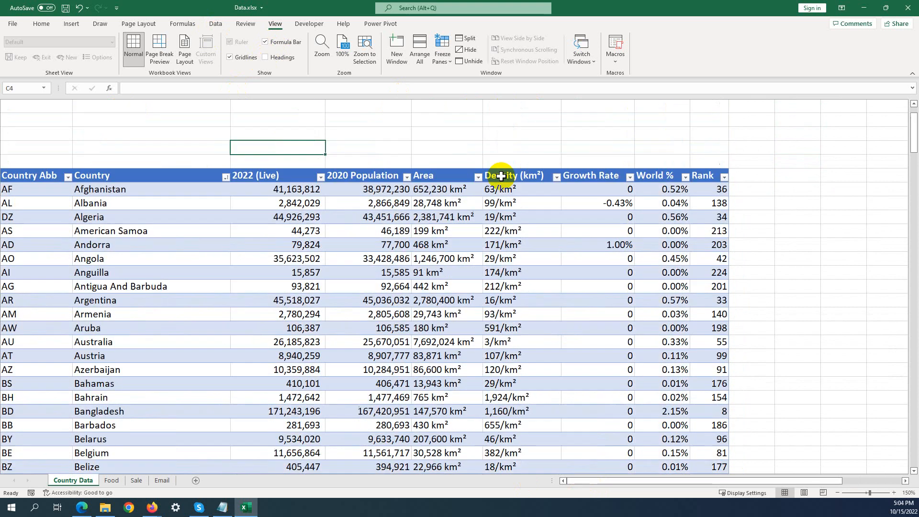
pyautogui.click(265, 58)
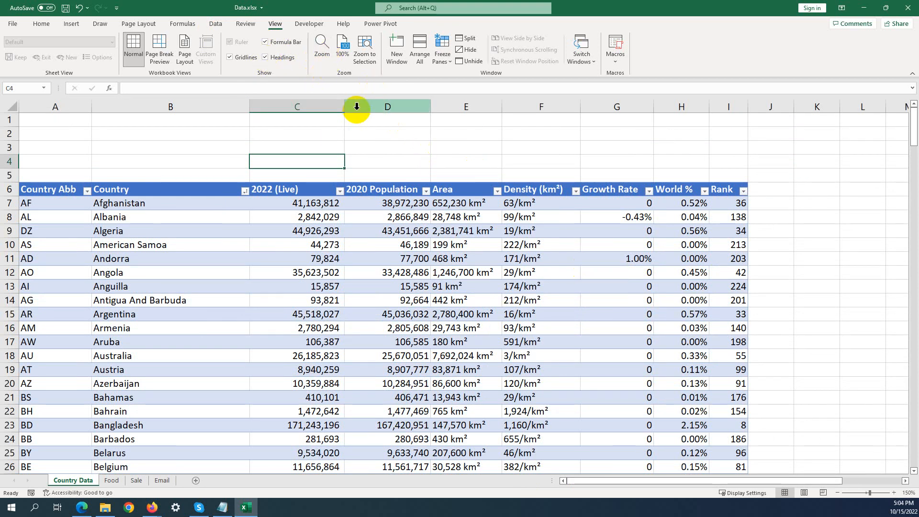
# Step: Set the Country Data sheet's magnification to 100%
pyautogui.click(322, 53)
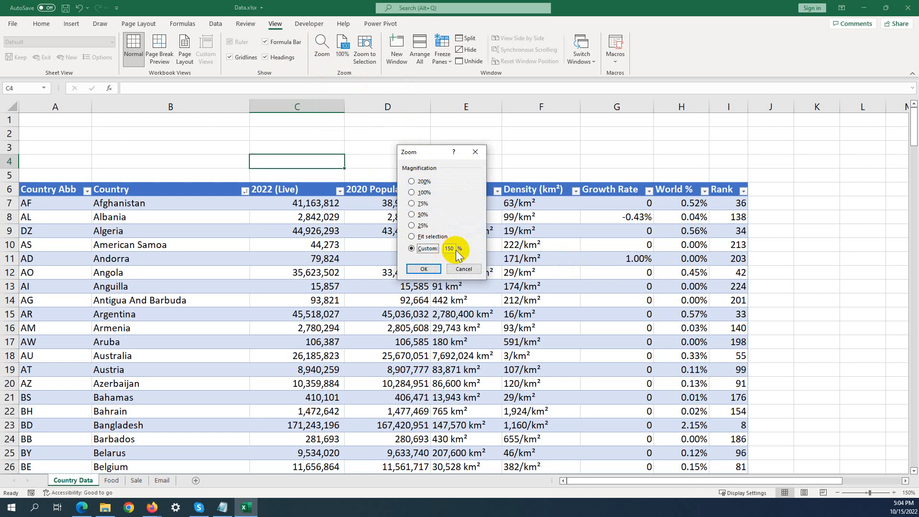
pyautogui.click(412, 248)
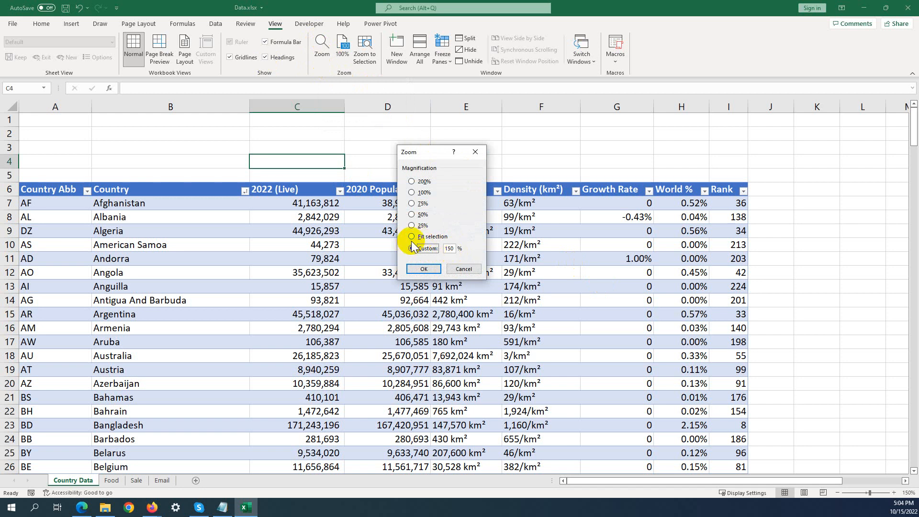
pyautogui.click(412, 193)
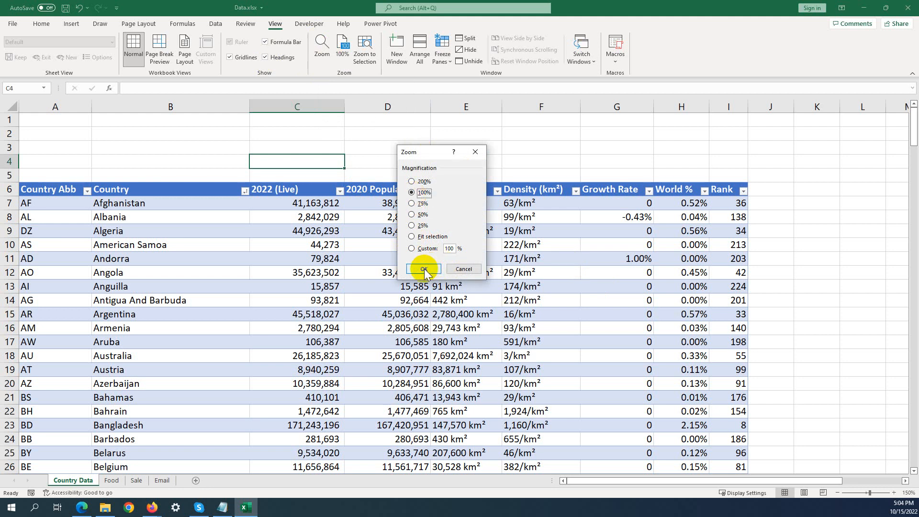
pyautogui.click(425, 269)
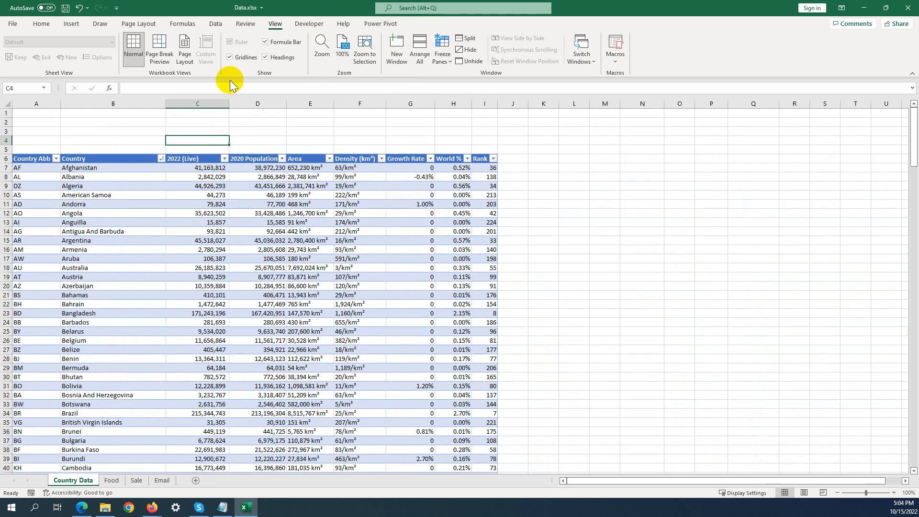
# Step: Set the sheet's magnification to 200% and review the other magnification options without changing them
pyautogui.click(320, 46)
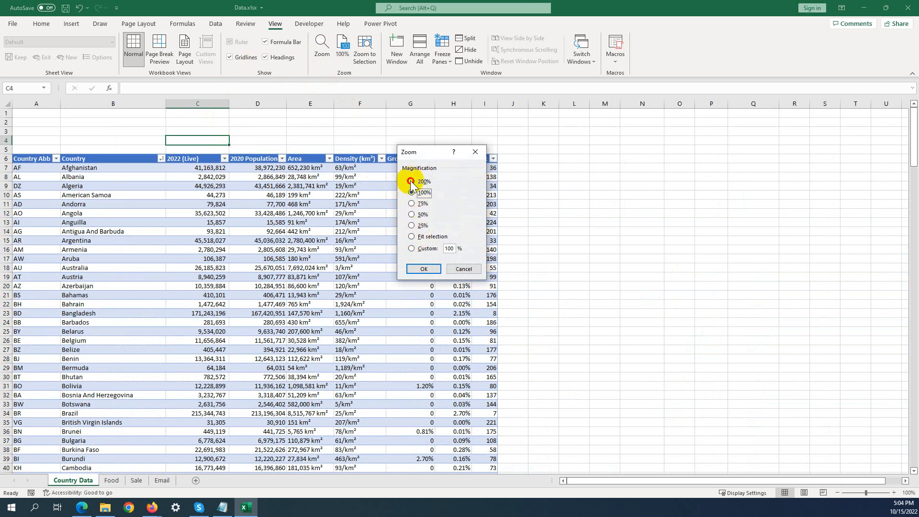
pyautogui.click(423, 268)
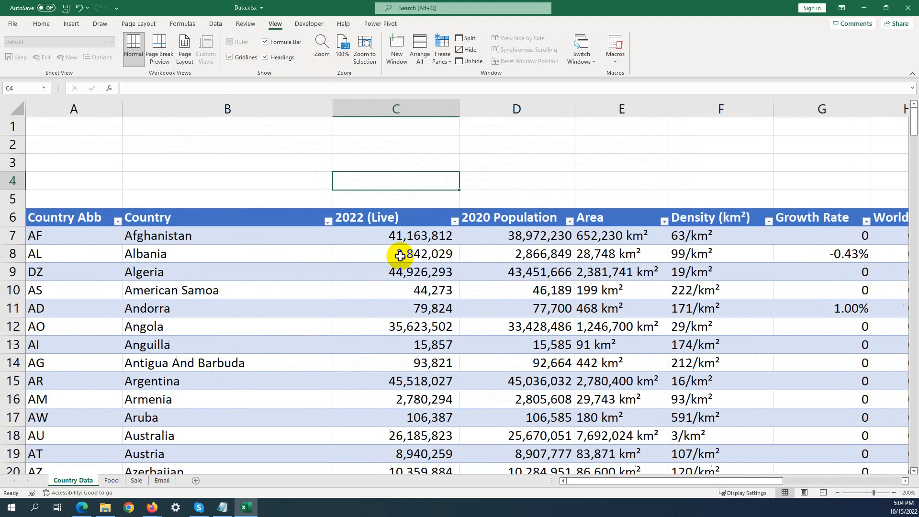
pyautogui.click(323, 52)
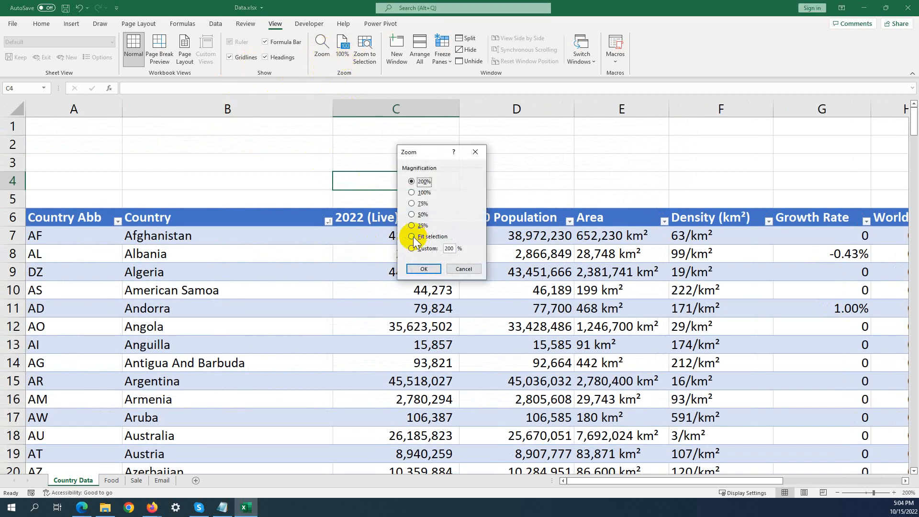
pyautogui.click(463, 269)
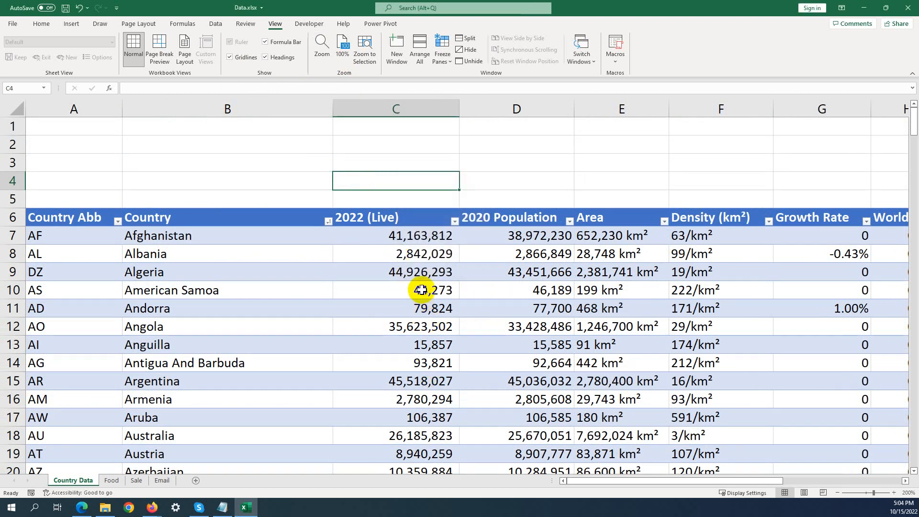
# Step: Zoom the sheet out and back in freely, ending at 190% magnification
pyautogui.scroll(-4, 420, 289)
pyautogui.scroll(-1, 420, 289)
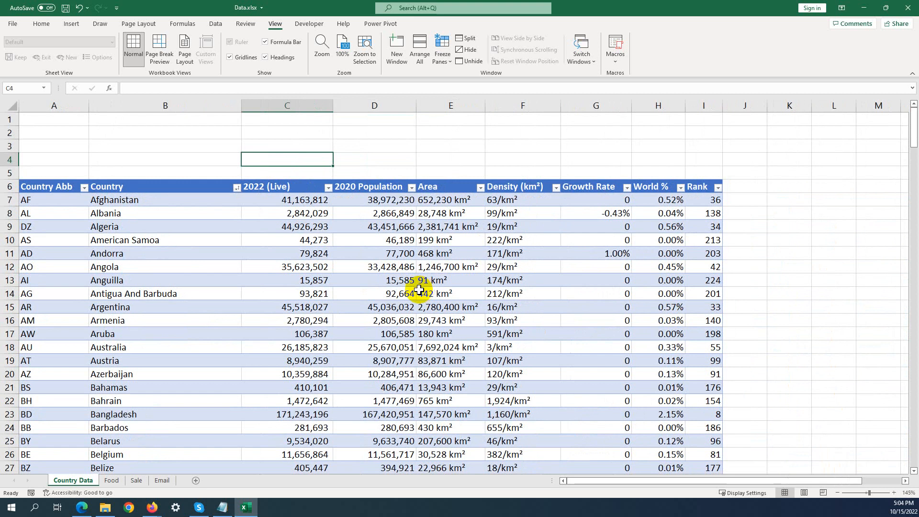
pyautogui.scroll(-2, 387, 282)
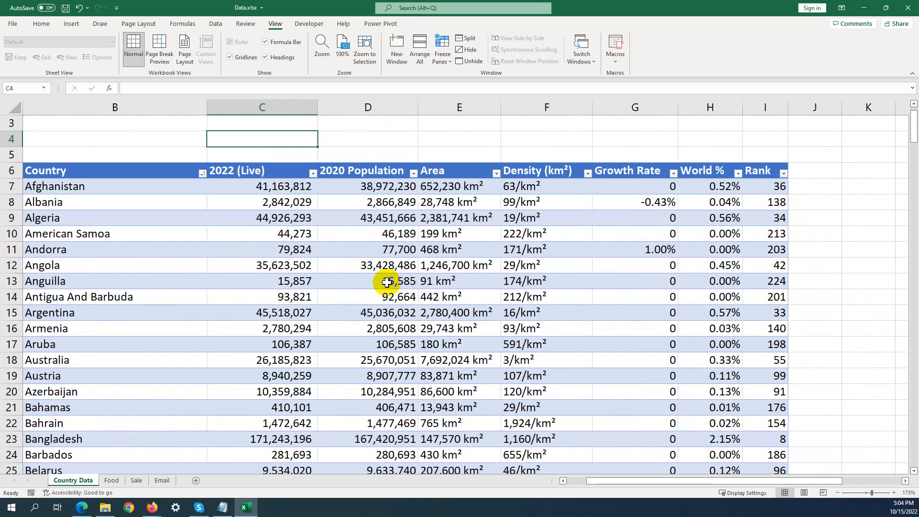
pyautogui.scroll(5, 387, 283)
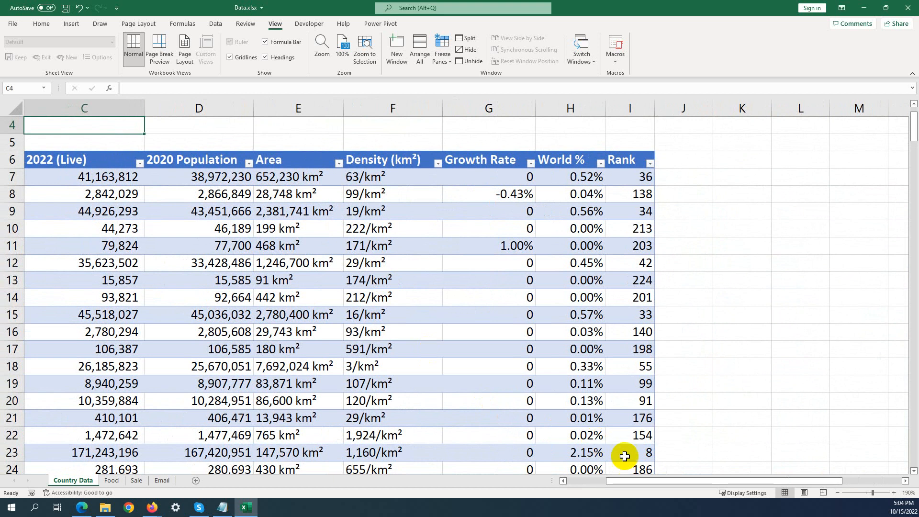
# Step: Select the whole country table, from its header row to the last country, and fit the sheet's magnification to that selection
pyautogui.moveTo(630, 481); pyautogui.dragTo(581, 481)
pyautogui.scroll(-5, 574, 444)
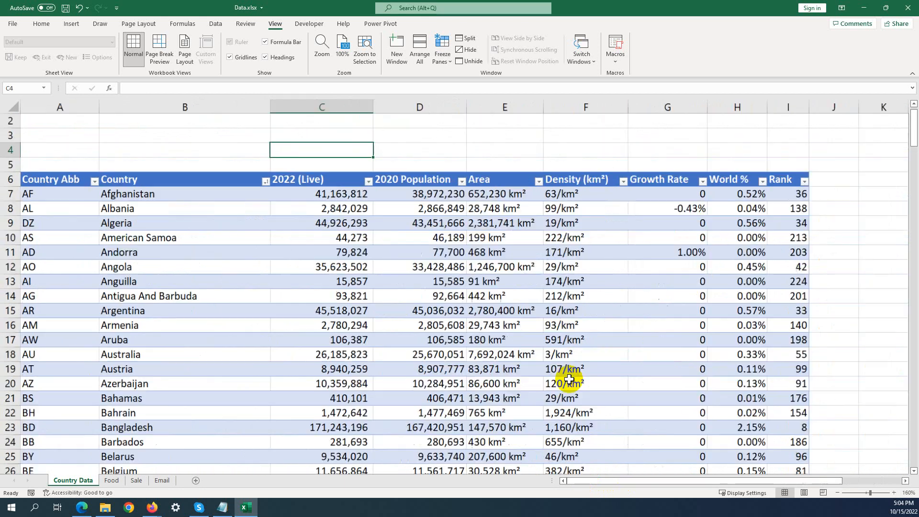
pyautogui.scroll(-3, 565, 380)
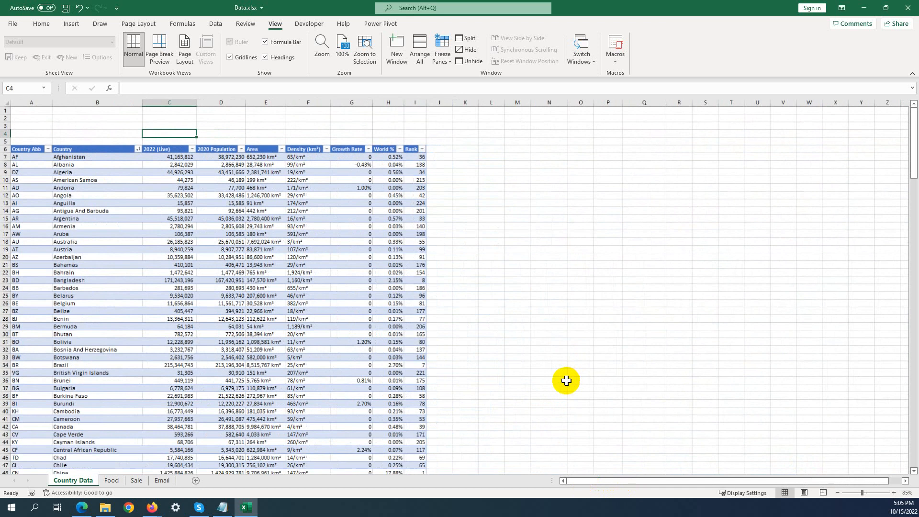
pyautogui.moveTo(23, 149); pyautogui.dragTo(415, 170)
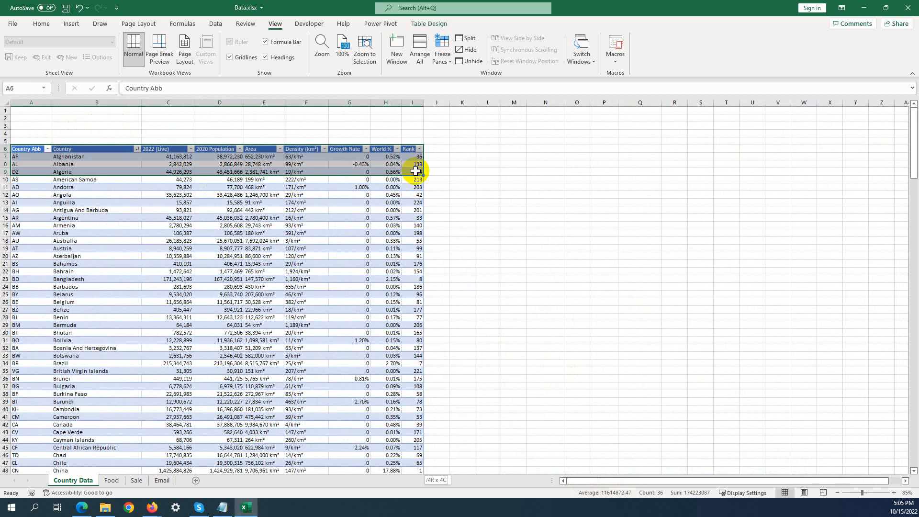
pyautogui.hotkey('ctrl', 'shift', 'Down')
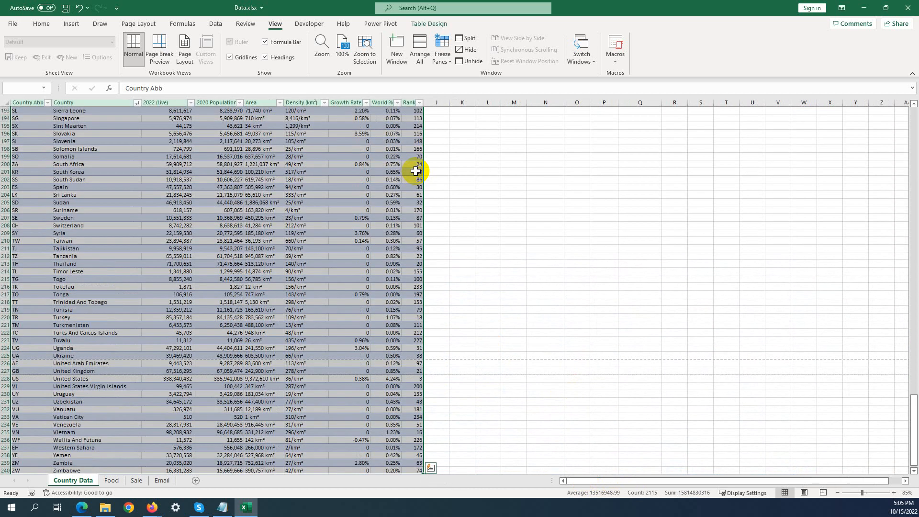
pyautogui.click(319, 47)
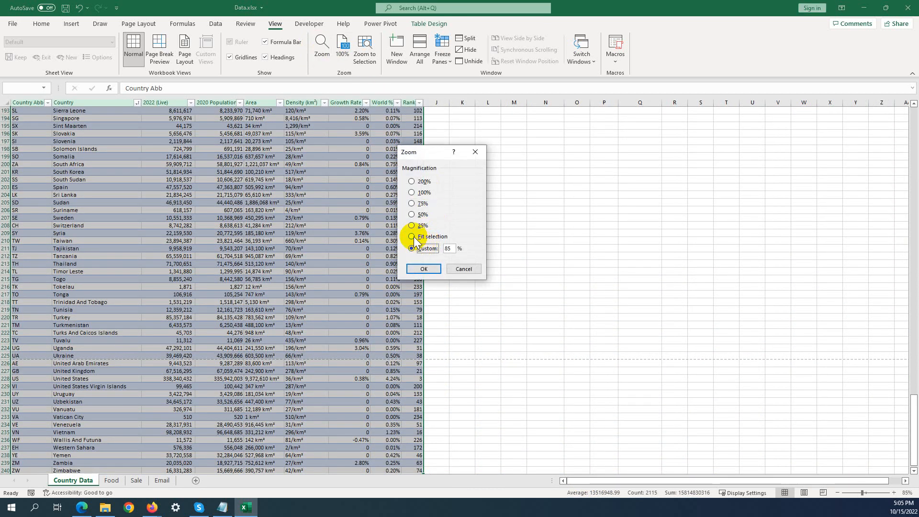
pyautogui.click(411, 236)
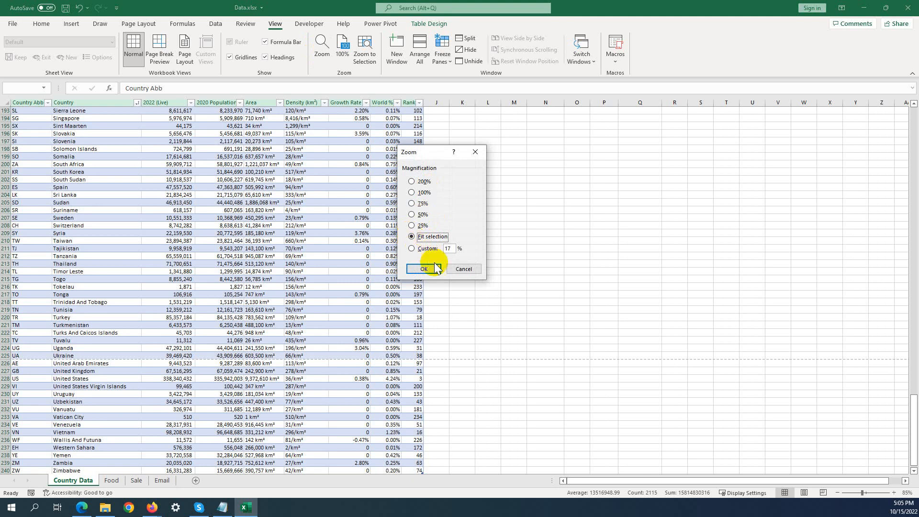
pyautogui.click(428, 269)
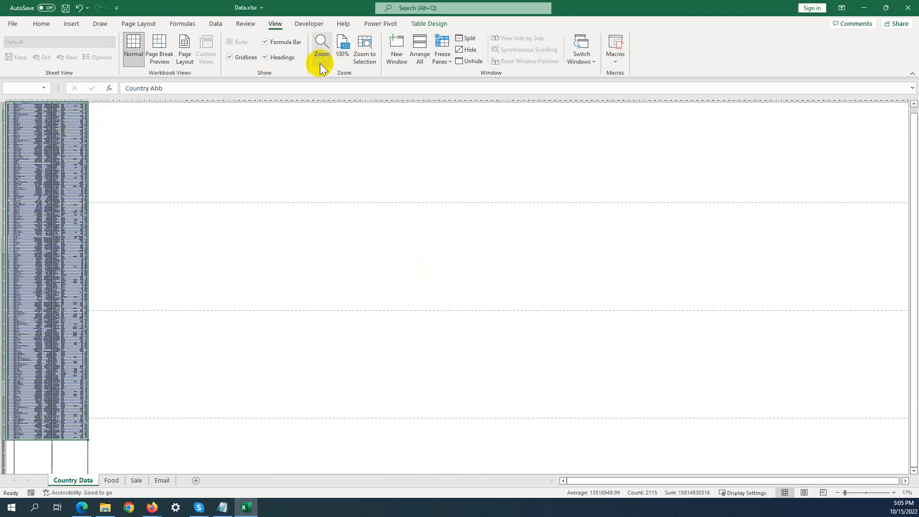
# Step: Set the magnification back to 100% and clear the table selection by selecting empty cell L23
pyautogui.click(320, 48)
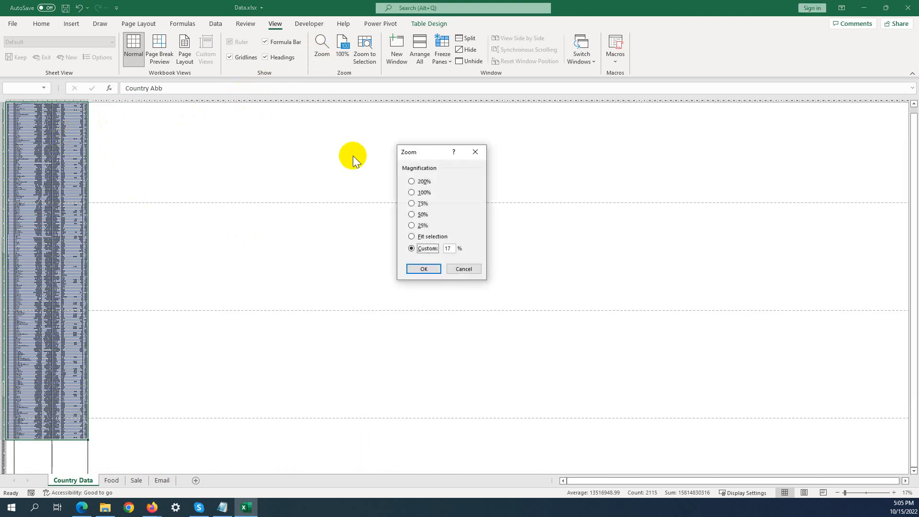
pyautogui.click(415, 238)
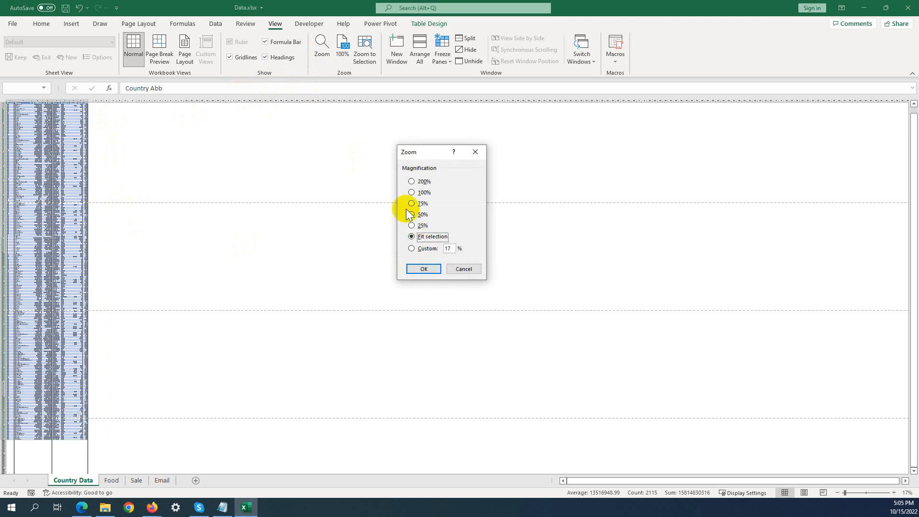
pyautogui.click(411, 192)
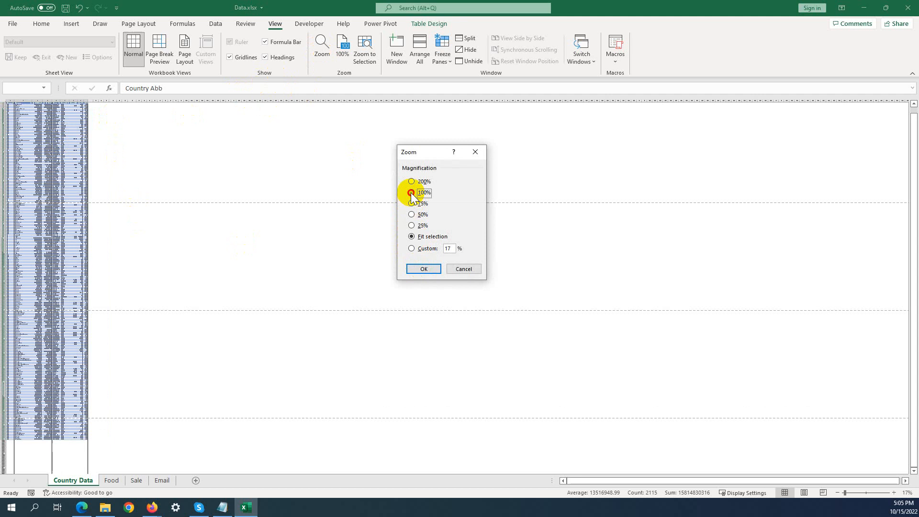
pyautogui.click(424, 269)
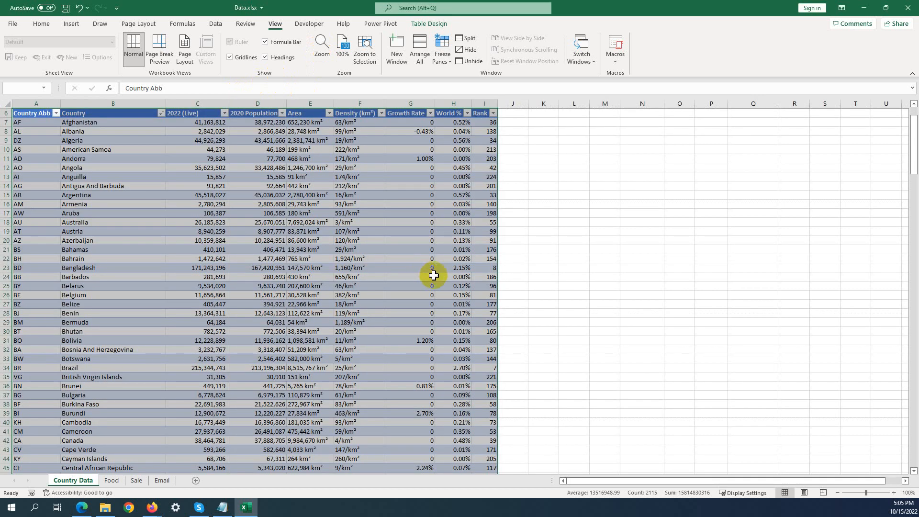
pyautogui.click(568, 267)
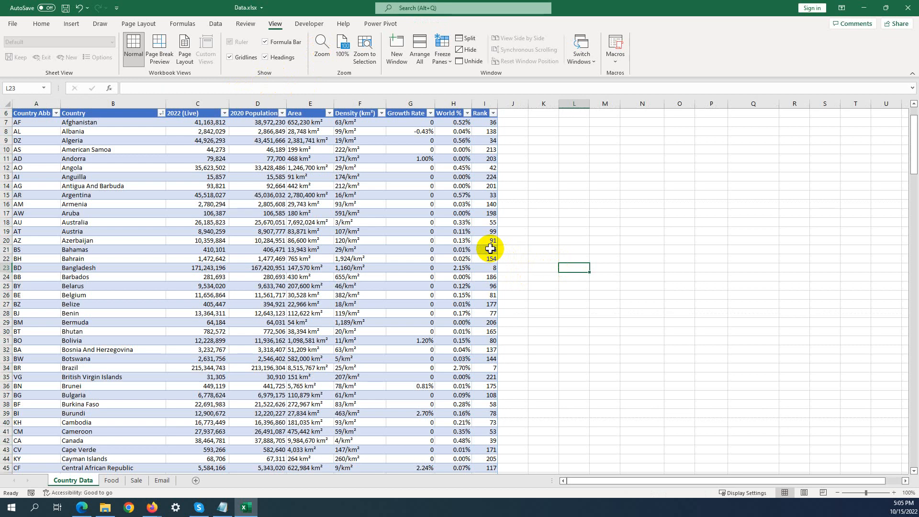
# Step: Zoom the sheet freely in and out, down to 55% and up to 145%, and restore it to 100%
pyautogui.keyDown('ctrl'); pyautogui.scroll(5, 489, 248); pyautogui.keyUp('ctrl')
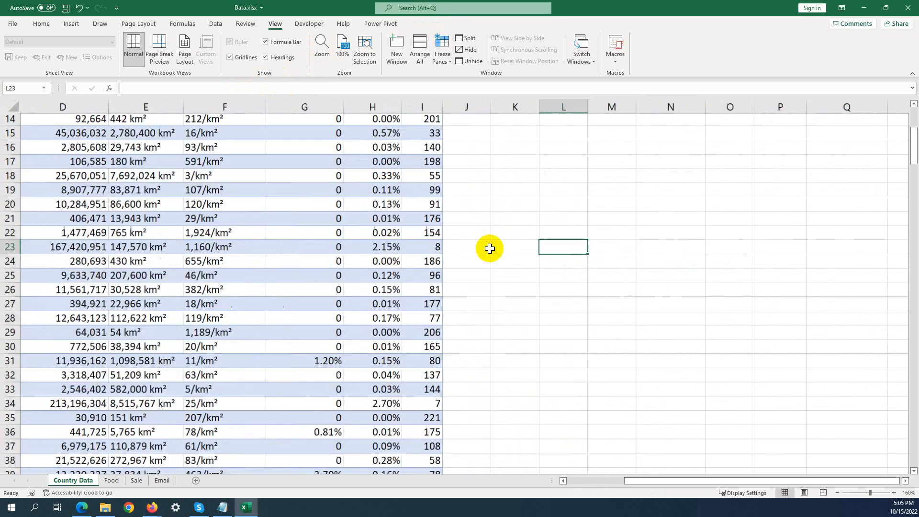
pyautogui.keyDown('ctrl'); pyautogui.scroll(-8, 490, 248); pyautogui.keyUp('ctrl')
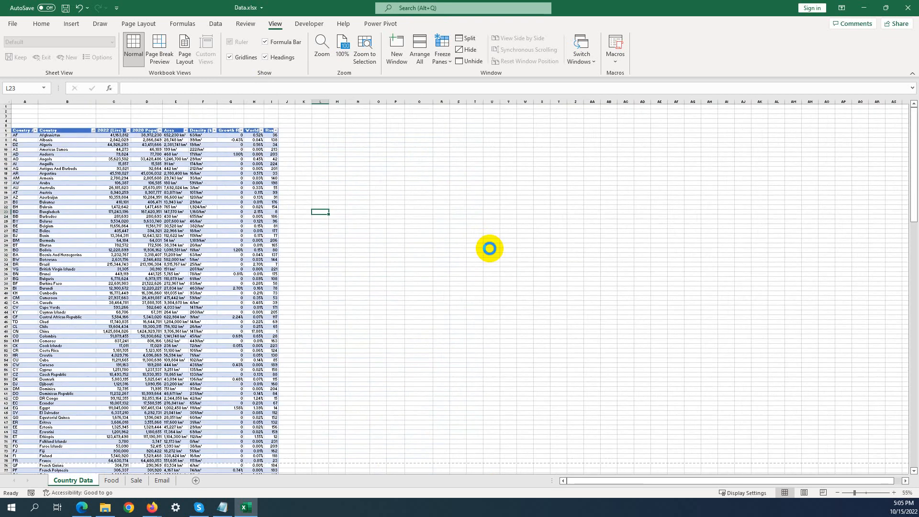
pyautogui.keyDown('ctrl'); pyautogui.scroll(3, 489, 249); pyautogui.keyUp('ctrl')
pyautogui.keyDown('ctrl'); pyautogui.scroll(3, 490, 248); pyautogui.keyUp('ctrl')
pyautogui.scroll(7, 490, 248)
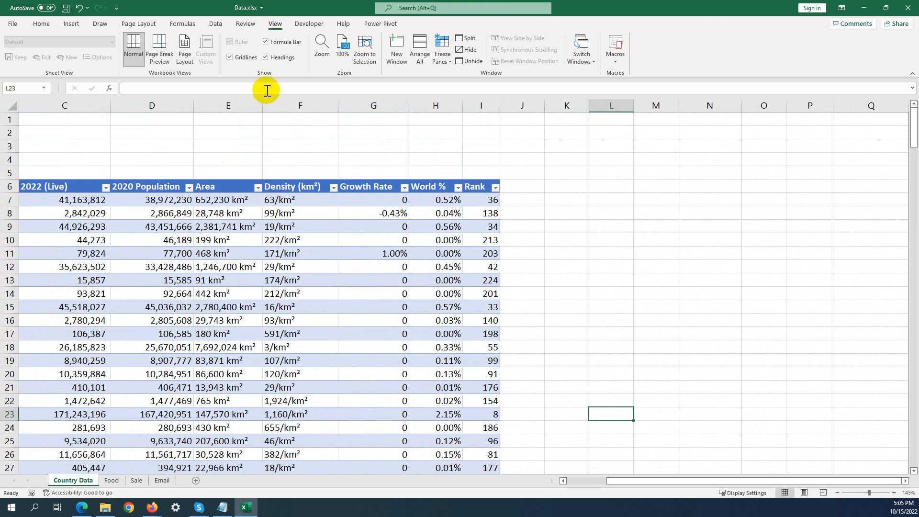
pyautogui.click(343, 57)
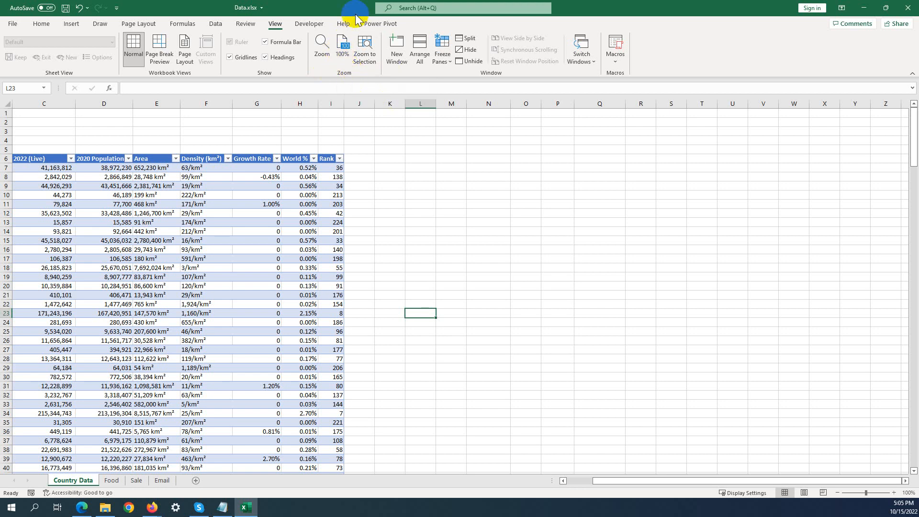
# Step: Set the sheet's magnification to 200% and return it directly to 100%
pyautogui.click(325, 46)
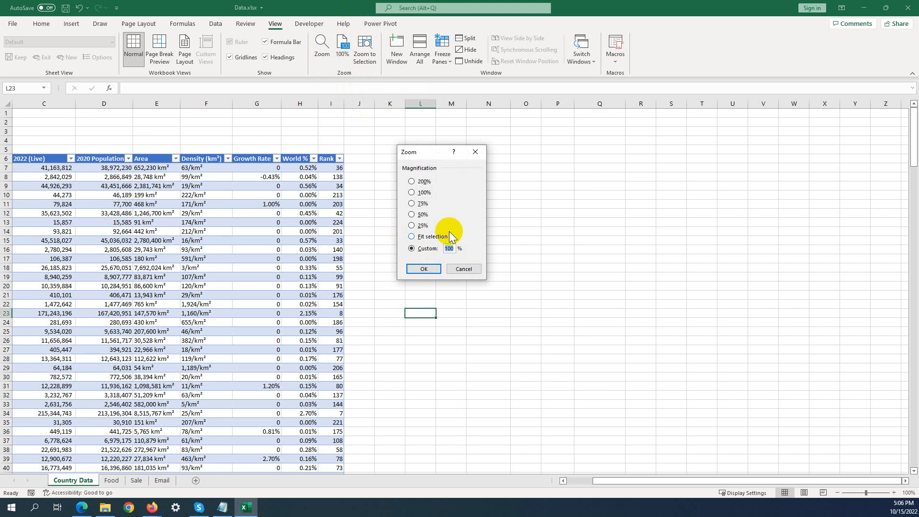
pyautogui.click(476, 151)
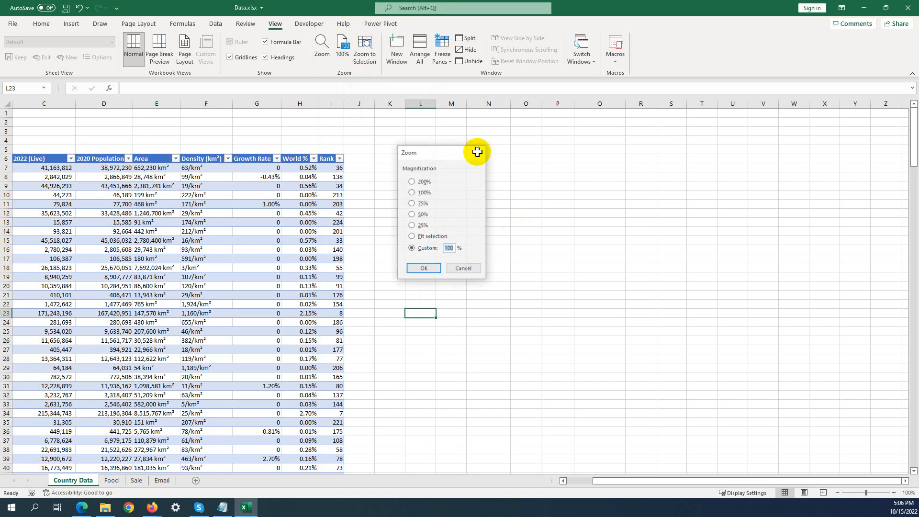
pyautogui.click(321, 48)
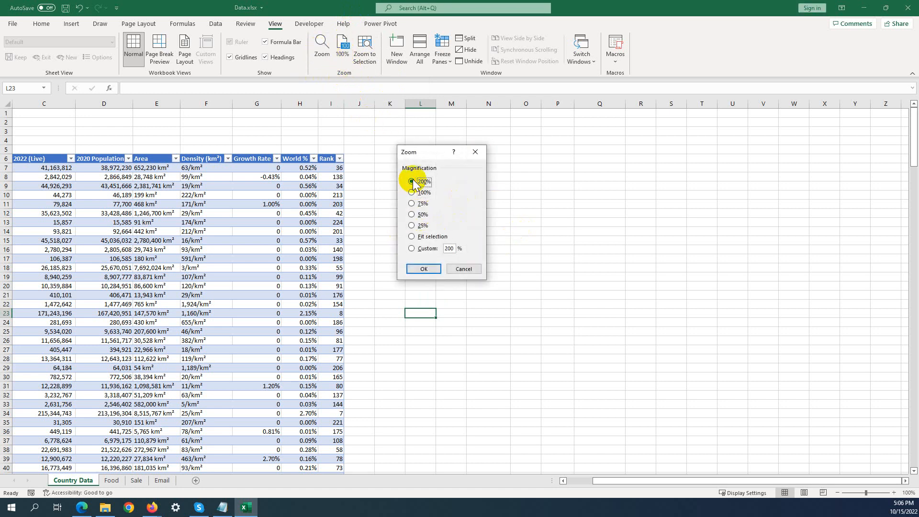
pyautogui.click(420, 268)
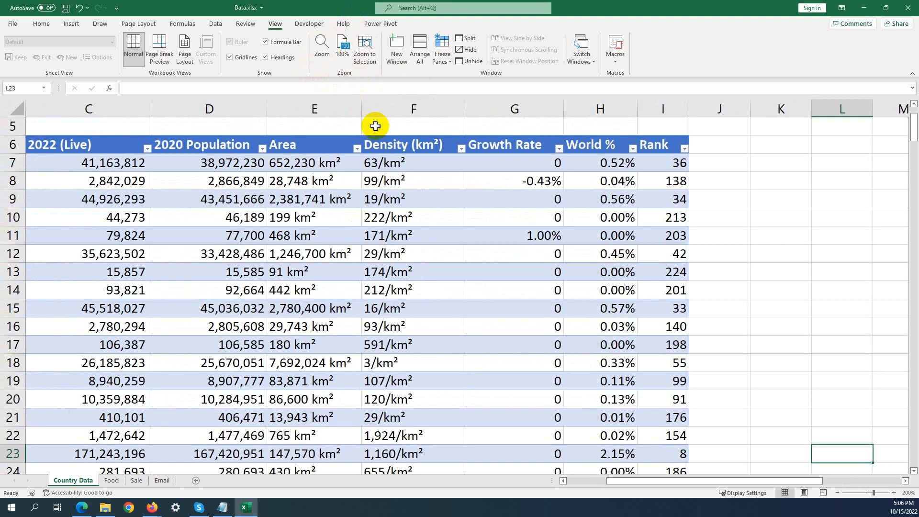
pyautogui.click(343, 50)
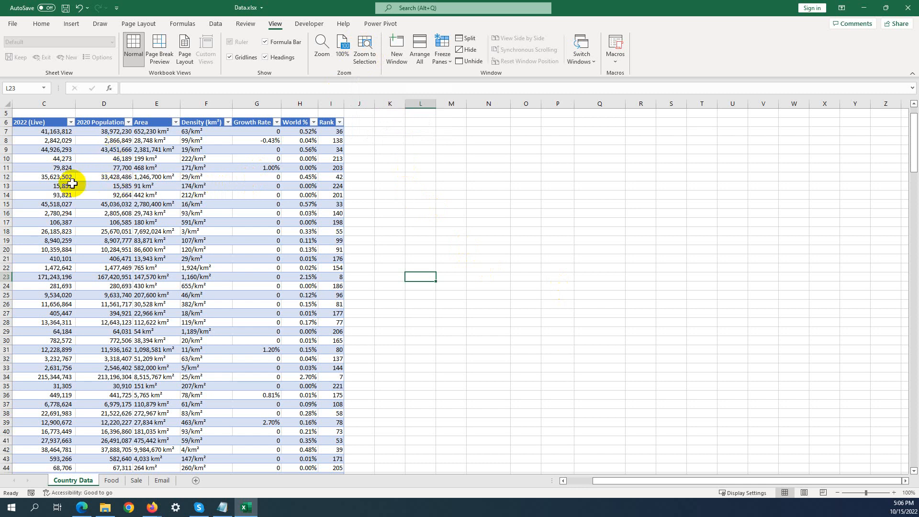
# Step: Zoom to cell C10 as the selection and look over the neighbouring columns at 400% magnification
pyautogui.click(61, 158)
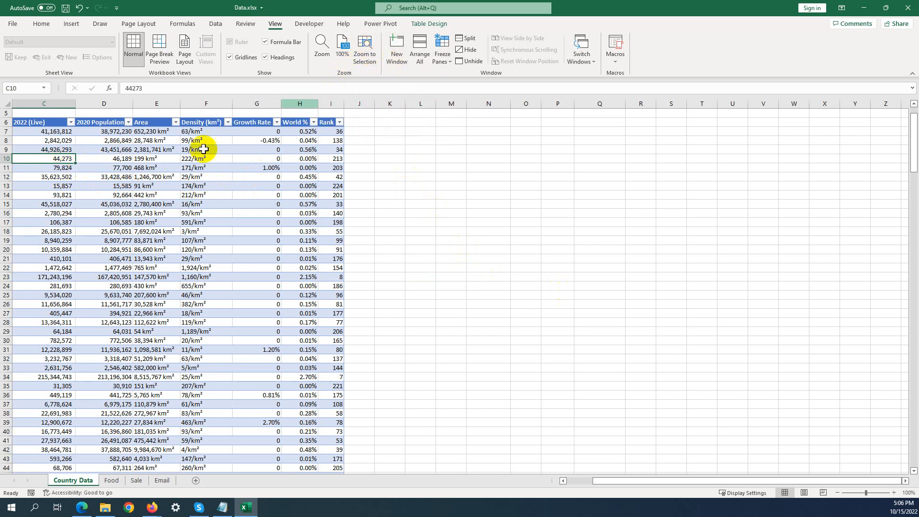
pyautogui.click(362, 60)
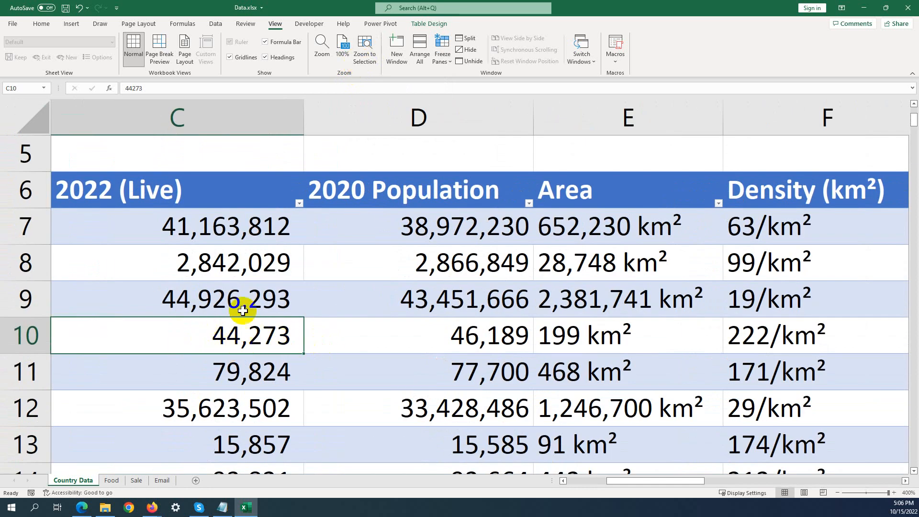
pyautogui.moveTo(680, 480); pyautogui.dragTo(529, 482)
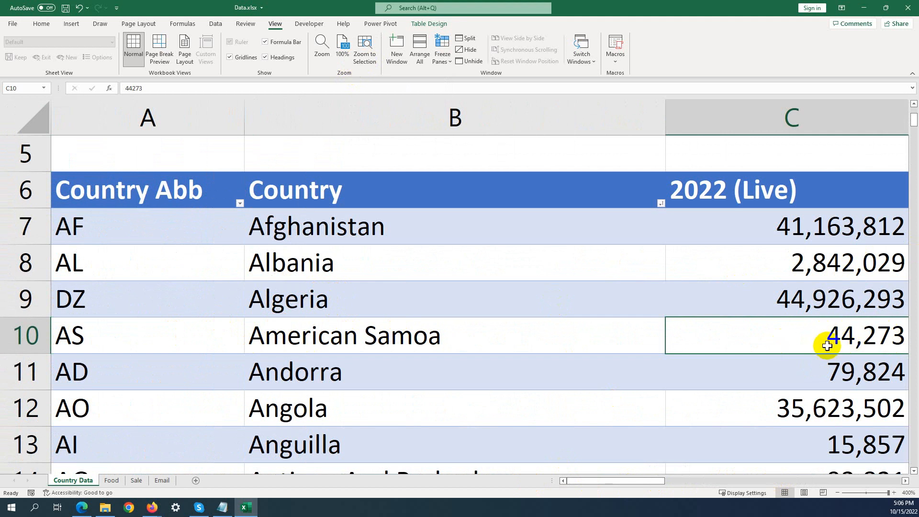
pyautogui.moveTo(639, 481); pyautogui.dragTo(668, 479)
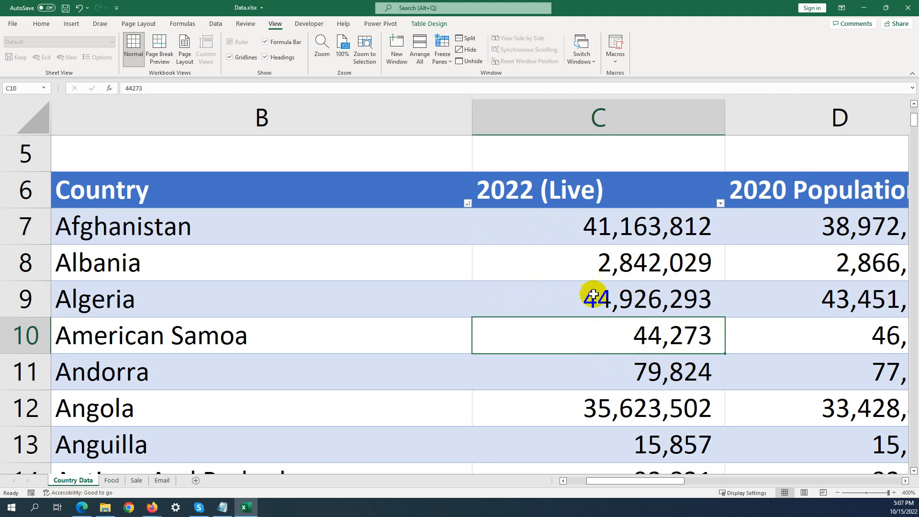
# Step: Select cell D9, zoom out to 370%, and return the sheet to 100% magnification with its first rows in view
pyautogui.click(880, 303)
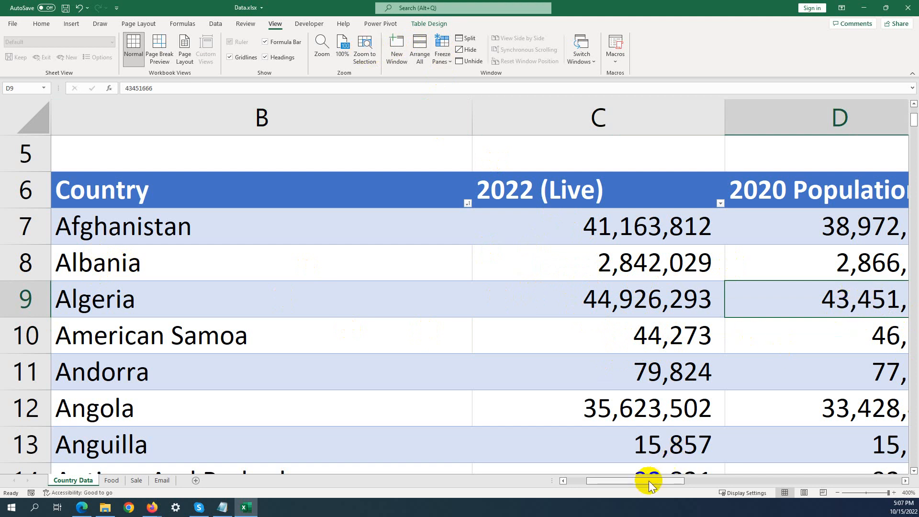
pyautogui.moveTo(650, 483)
pyautogui.mouseDown()
pyautogui.moveTo(640, 482)
pyautogui.moveTo(650, 481)
pyautogui.mouseUp()
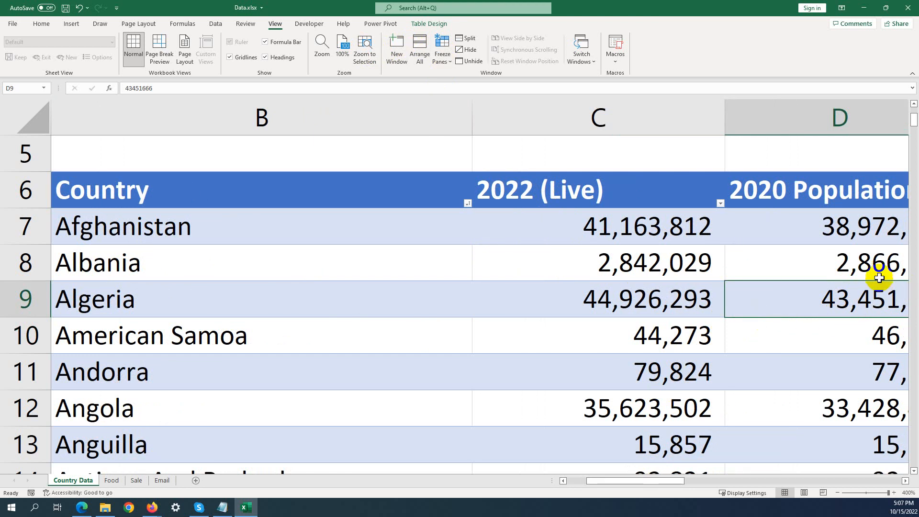
pyautogui.keyDown('ctrl'); pyautogui.scroll(-1, 860, 294); pyautogui.keyUp('ctrl')
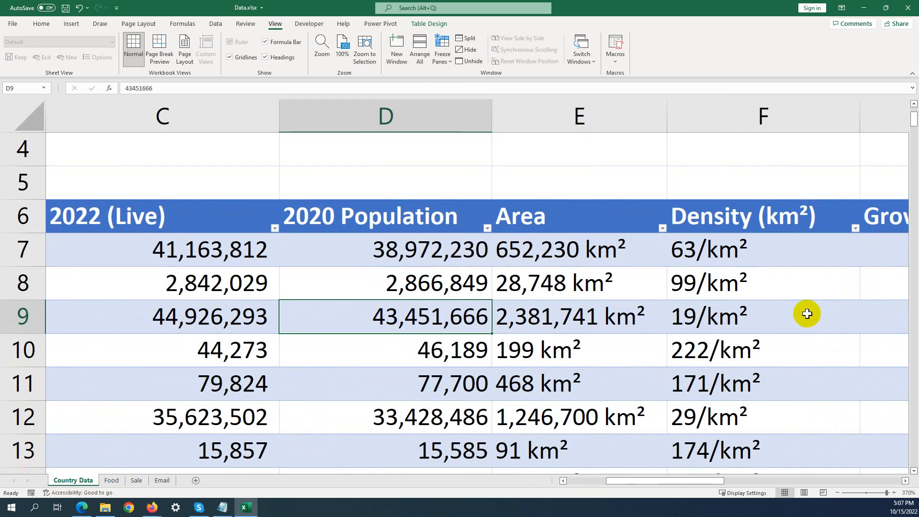
pyautogui.scroll(-1, 809, 312)
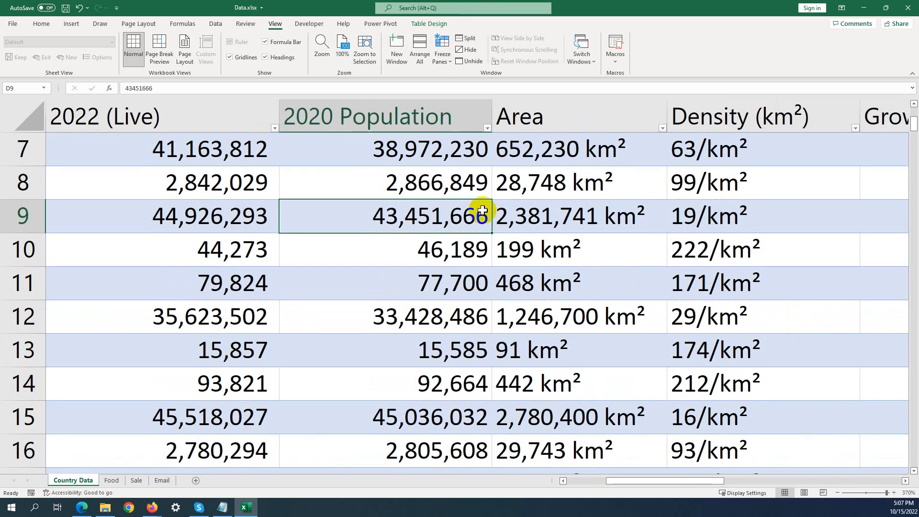
pyautogui.click(340, 48)
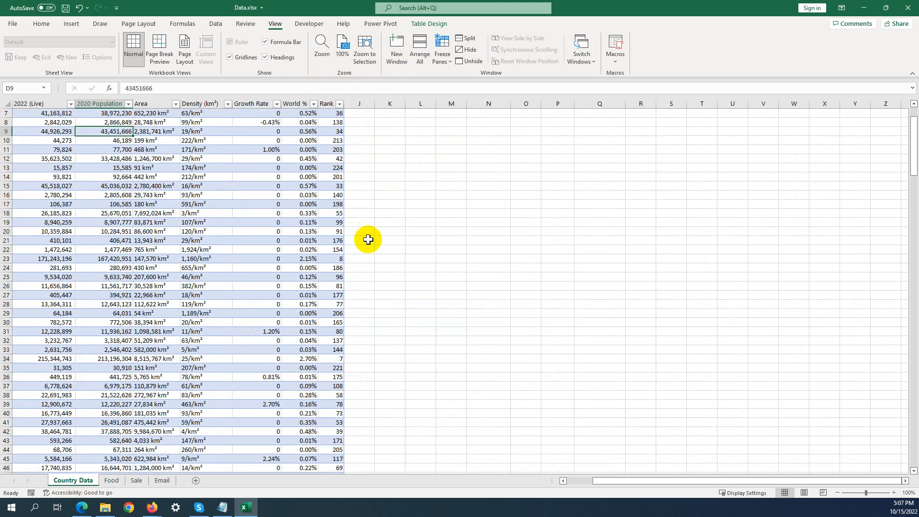
pyautogui.scroll(2, 367, 254)
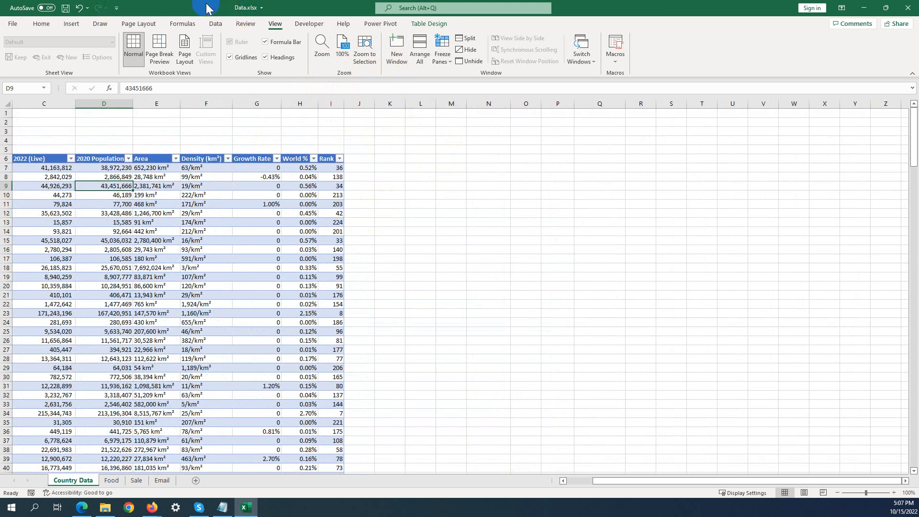
# Step: Open a second window of the Data.xlsx workbook and place it at full height beside the original window's table
pyautogui.click(396, 48)
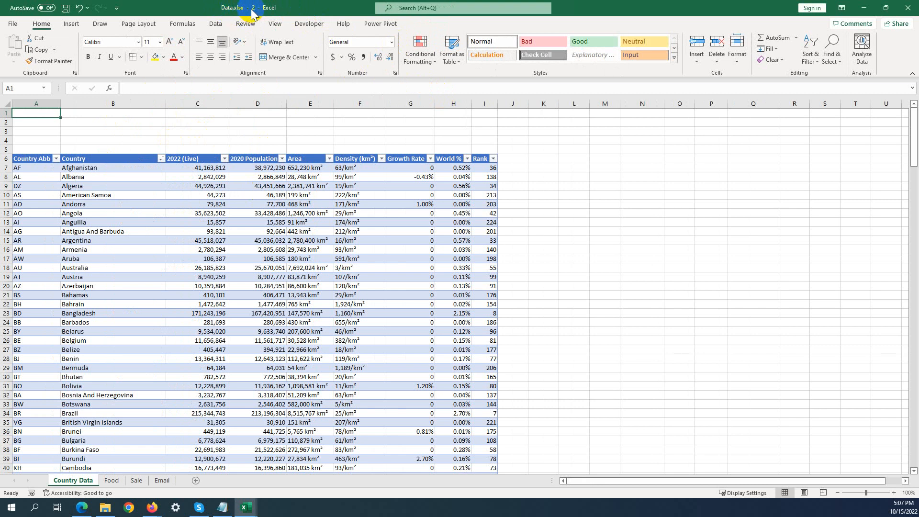
pyautogui.moveTo(287, 9); pyautogui.dragTo(568, 50)
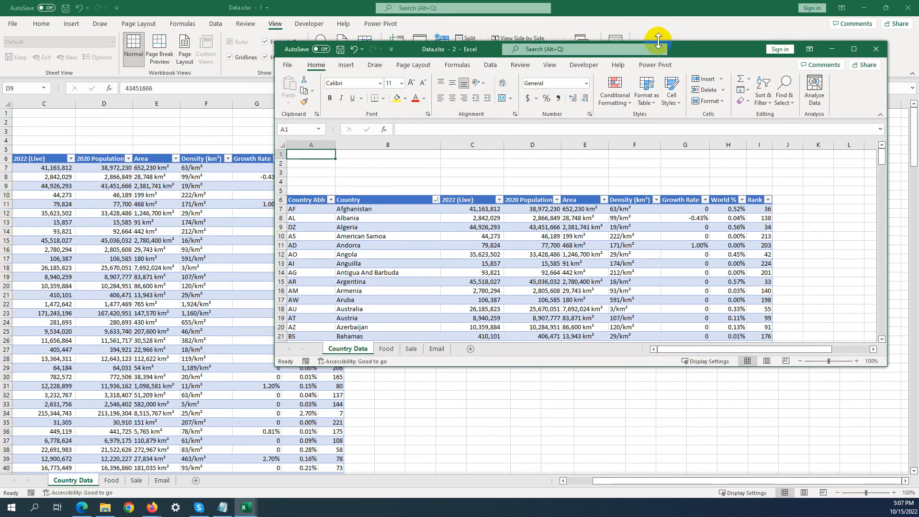
pyautogui.moveTo(675, 41); pyautogui.dragTo(676, 3)
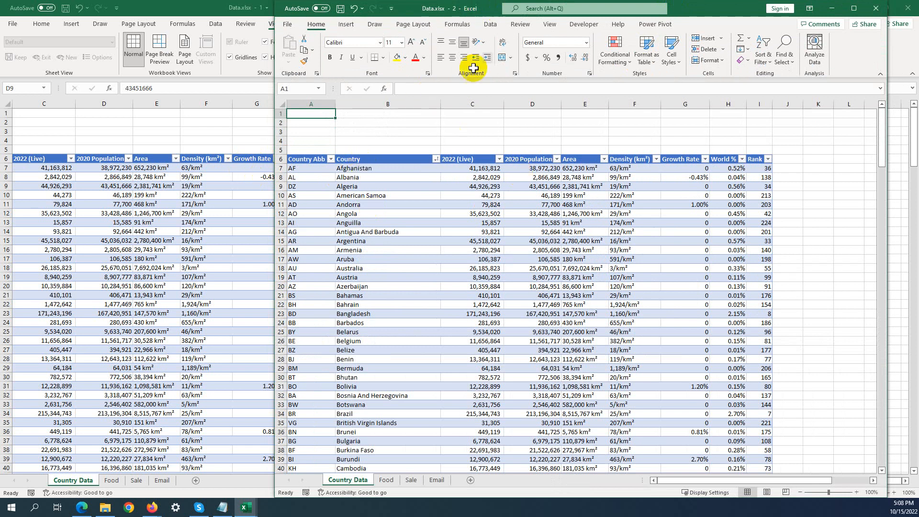
pyautogui.moveTo(489, 10); pyautogui.dragTo(583, 18)
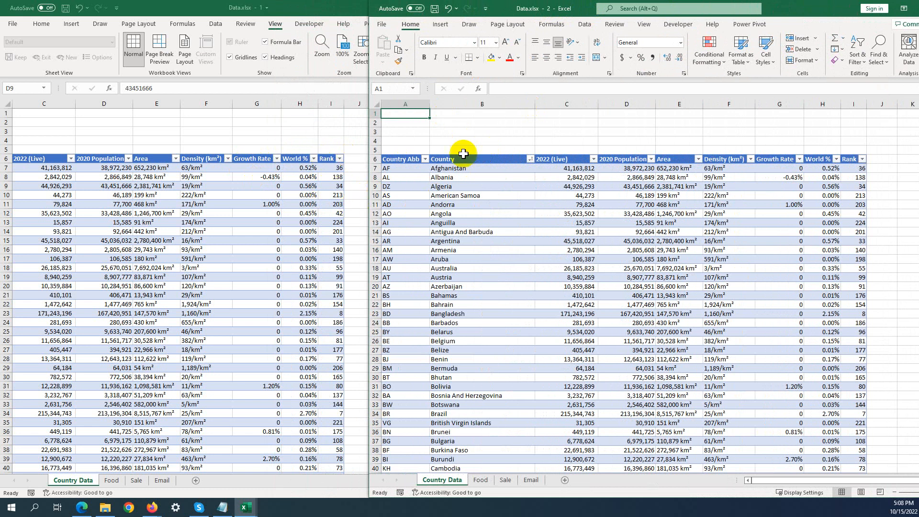
# Step: Restore the original Data.xlsx window to floating size and align its upper edge with the second window's, keeping the second window in front
pyautogui.click(489, 131)
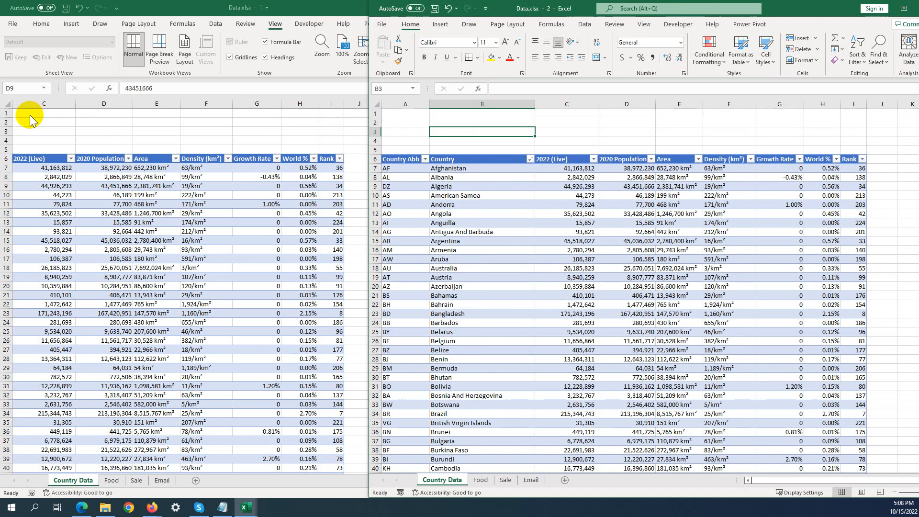
pyautogui.press('super+Up')
pyautogui.click(93, 120)
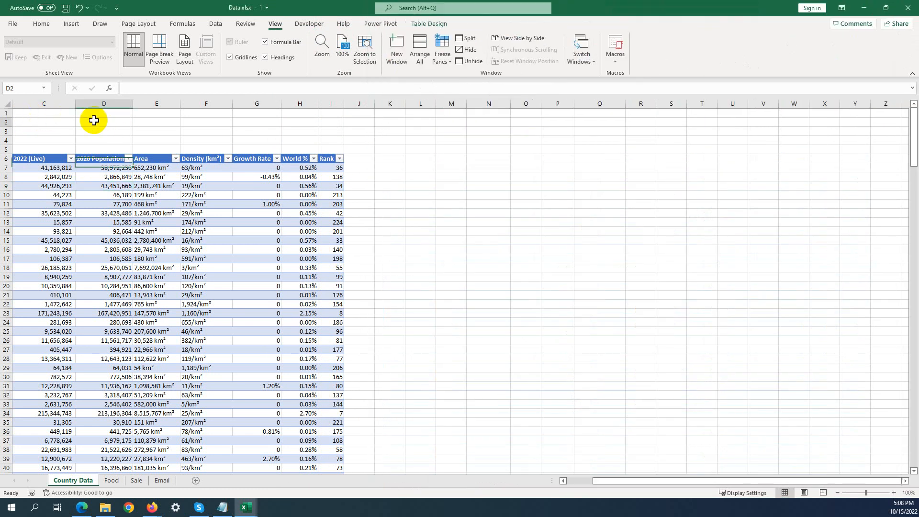
pyautogui.doubleClick(677, 6)
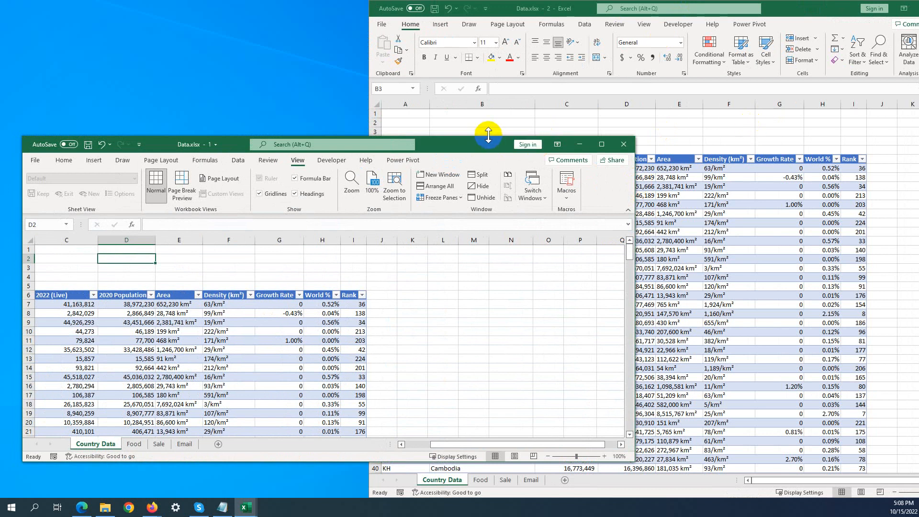
pyautogui.moveTo(485, 133); pyautogui.dragTo(455, 16)
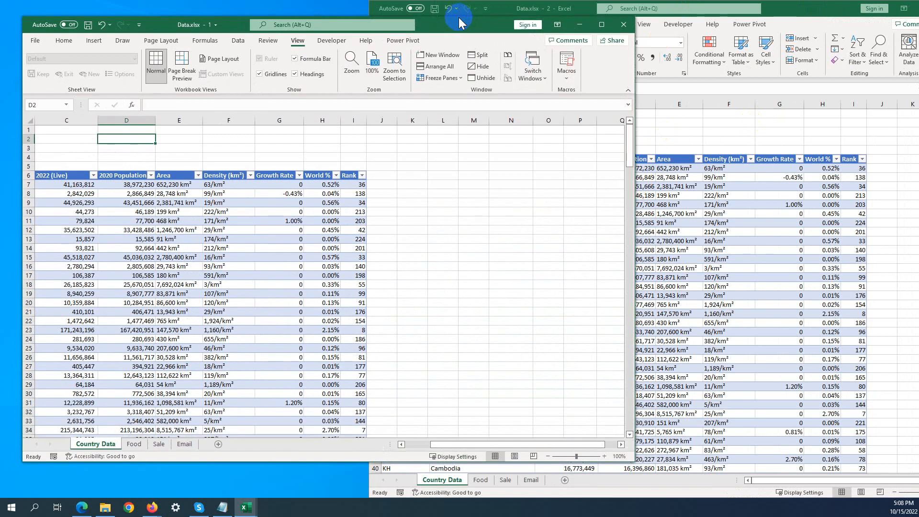
pyautogui.click(713, 202)
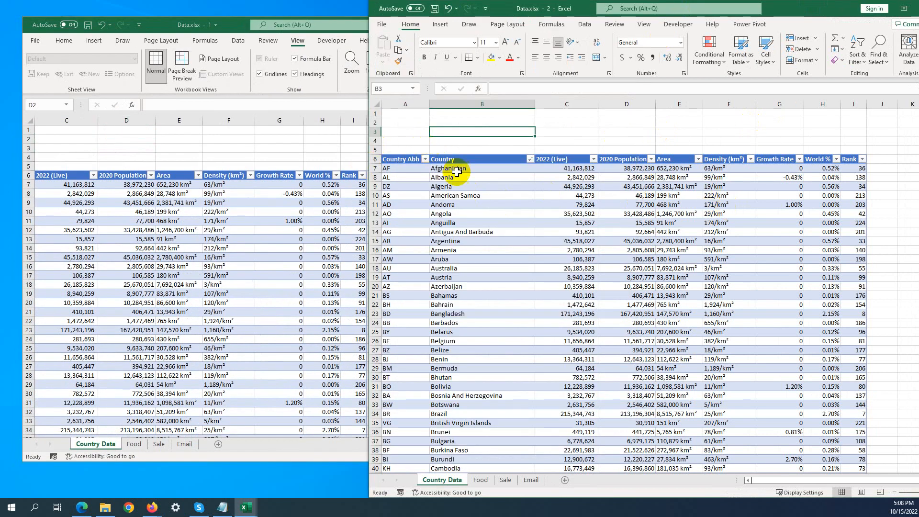
pyautogui.scroll(-1, 467, 165)
pyautogui.scroll(1, 467, 165)
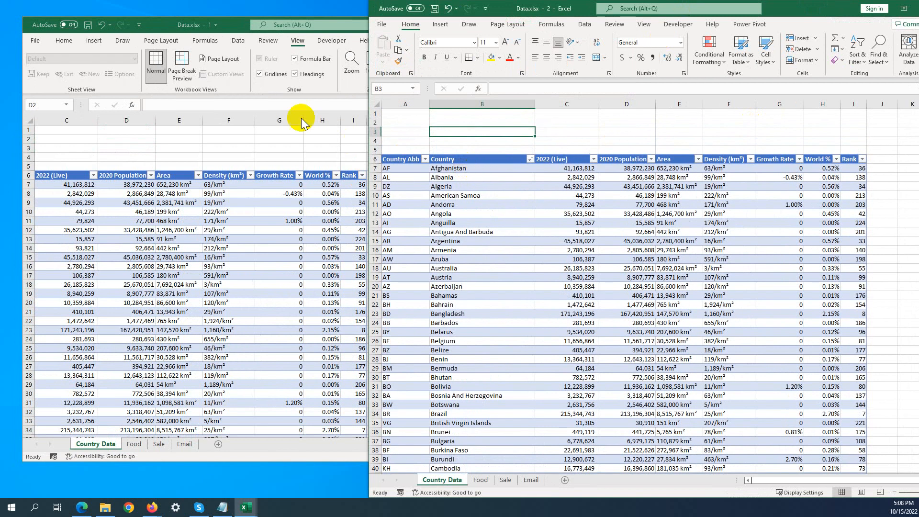
pyautogui.moveTo(242, 15); pyautogui.dragTo(243, 1)
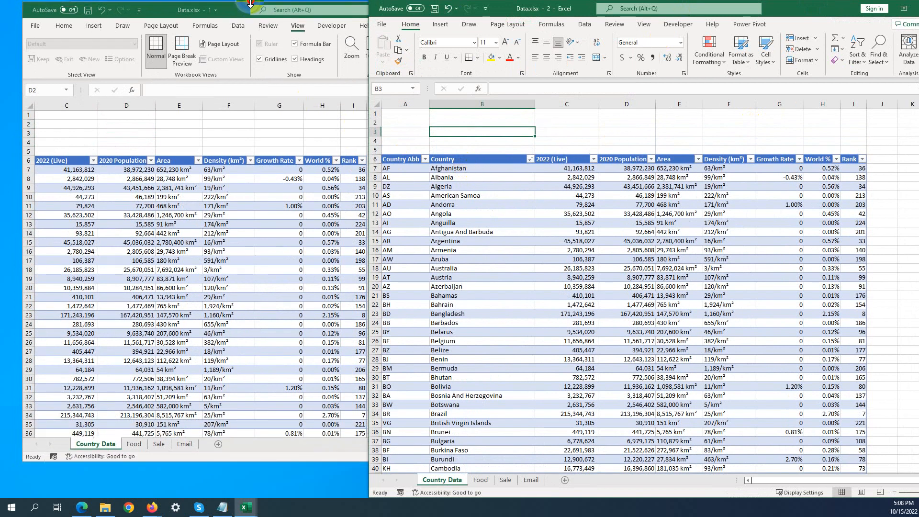
# Step: Enter "hello" in cell B3 of the second Data.xlsx window
pyautogui.click(669, 135)
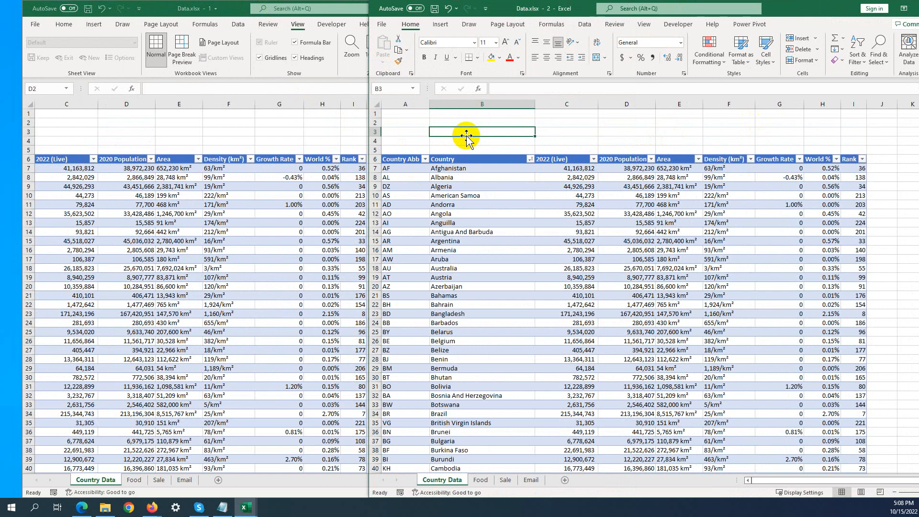
pyautogui.write('hello')
pyautogui.press('Return')
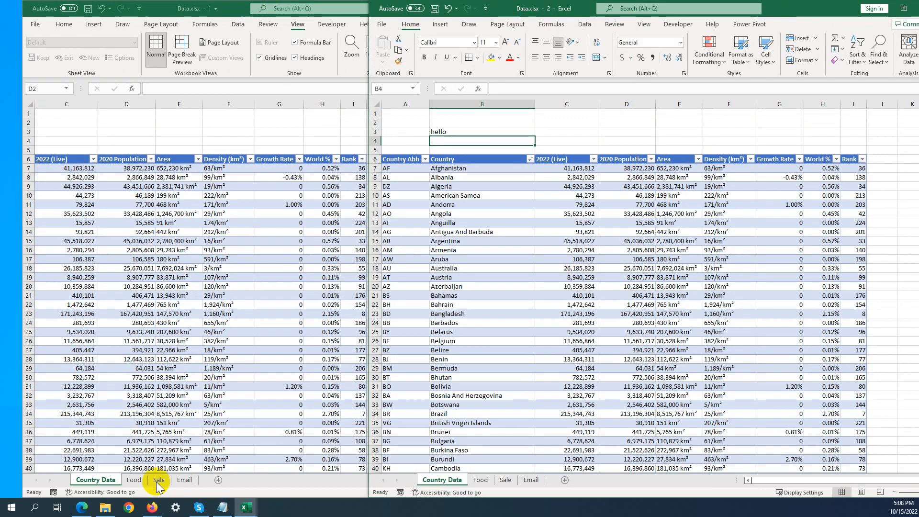
# Step: Bring the original window forward, narrow it, and check cell B3 for the text entered in the second window
pyautogui.click(117, 290)
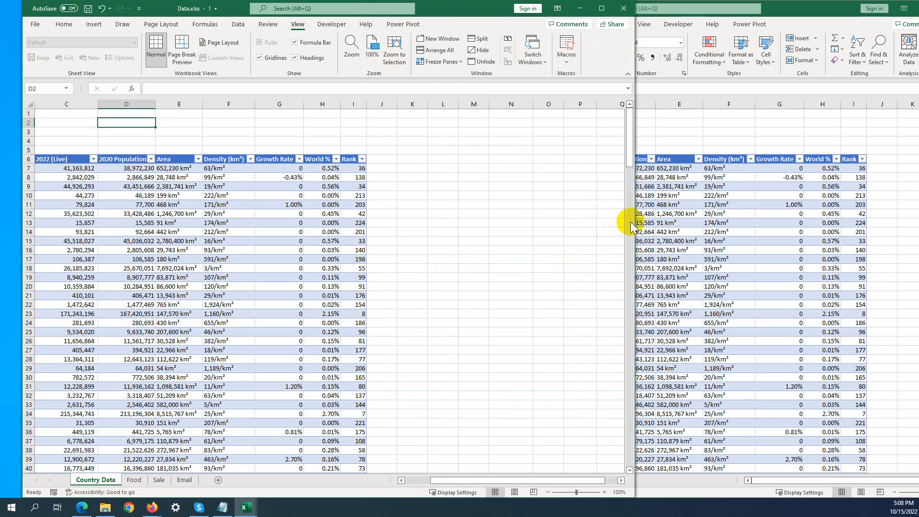
pyautogui.moveTo(633, 217); pyautogui.dragTo(477, 219)
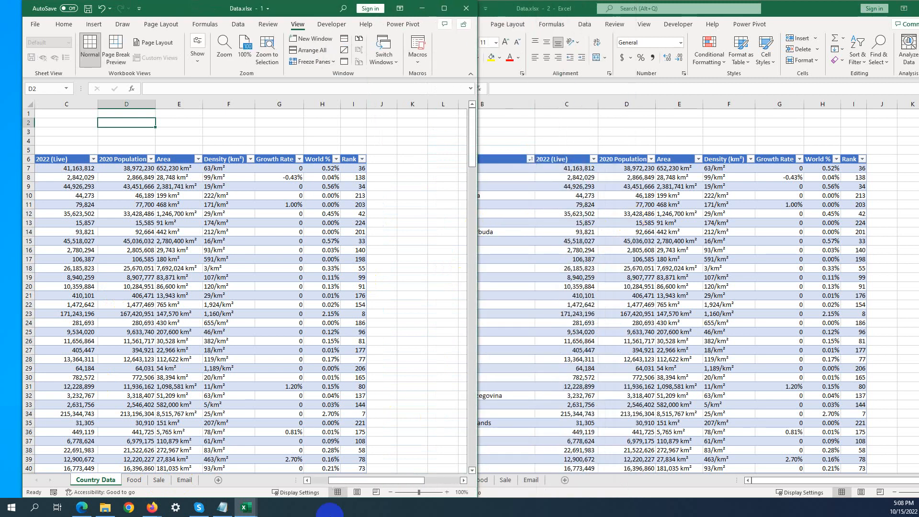
pyautogui.moveTo(330, 480); pyautogui.dragTo(307, 487)
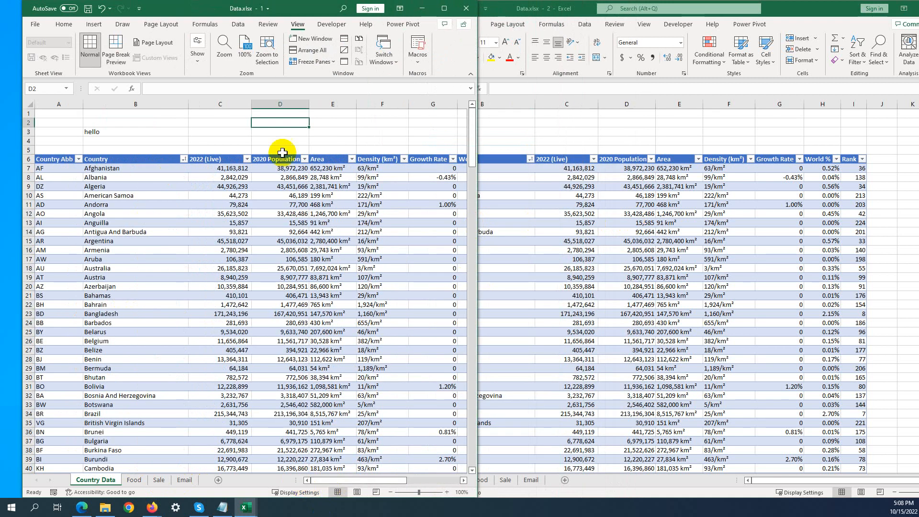
# Step: In the second window, clear the text in cell B3 and enter "How are you" in cell C3
pyautogui.click(529, 119)
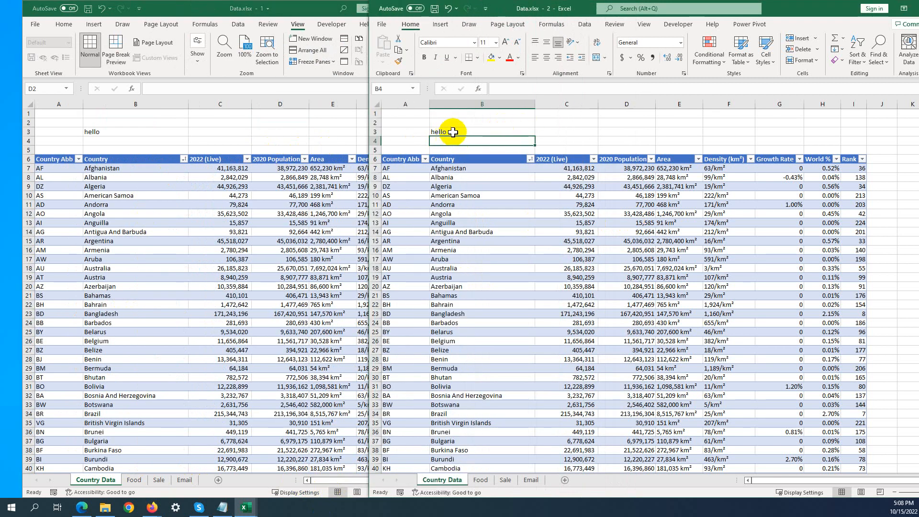
pyautogui.click(453, 132)
pyautogui.doubleClick(452, 132)
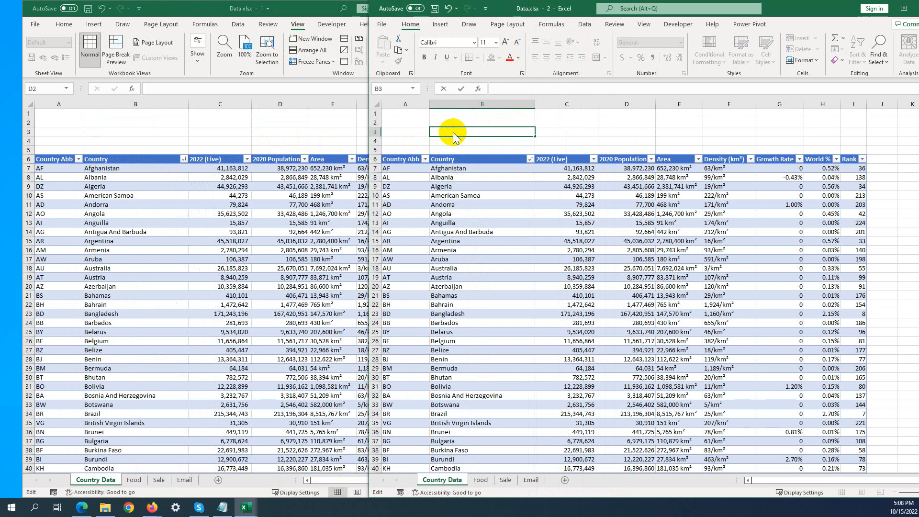
pyautogui.click(553, 132)
pyautogui.write('How are you')
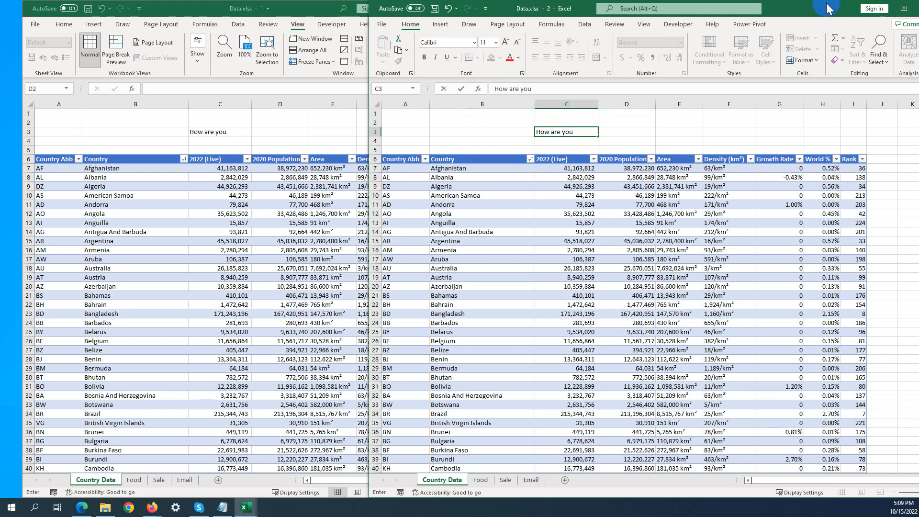
# Step: Close the second Data.xlsx window, then clear cell C3 in the original window and maximize it
pyautogui.moveTo(823, 9); pyautogui.dragTo(694, 27)
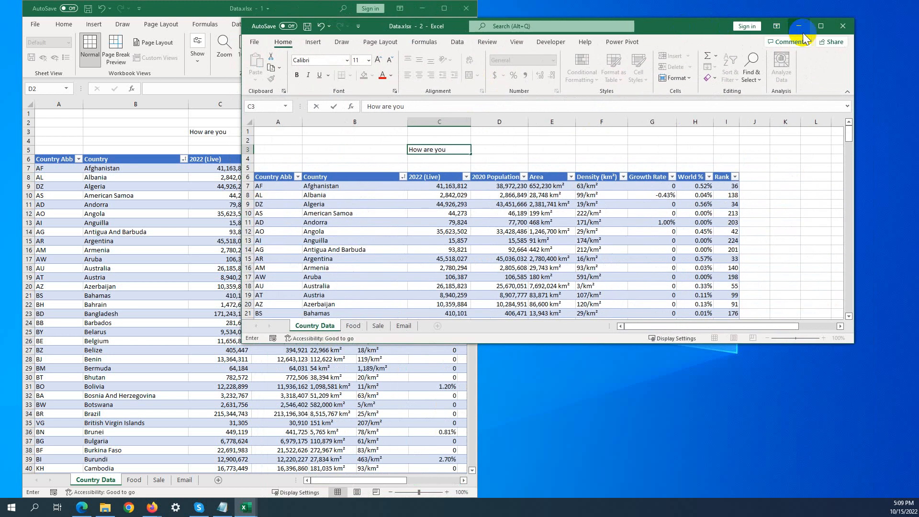
pyautogui.click(842, 24)
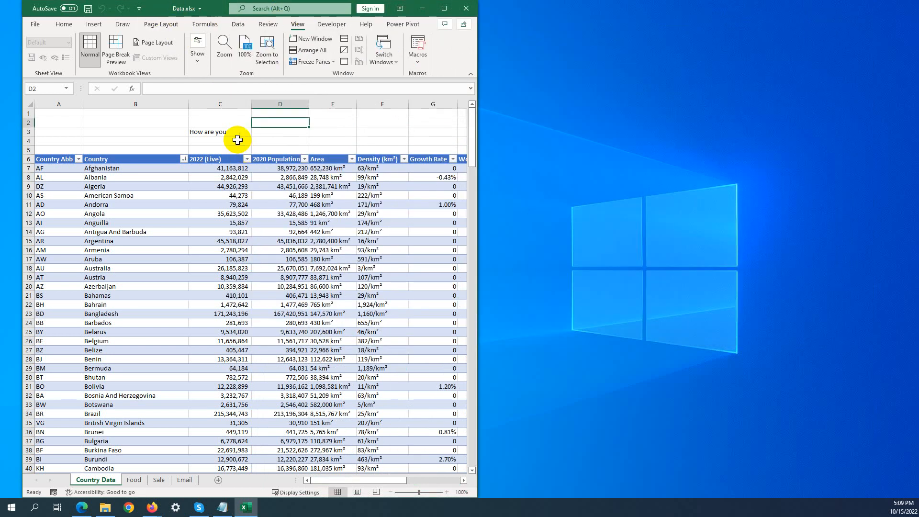
pyautogui.click(221, 132)
pyautogui.press('Delete')
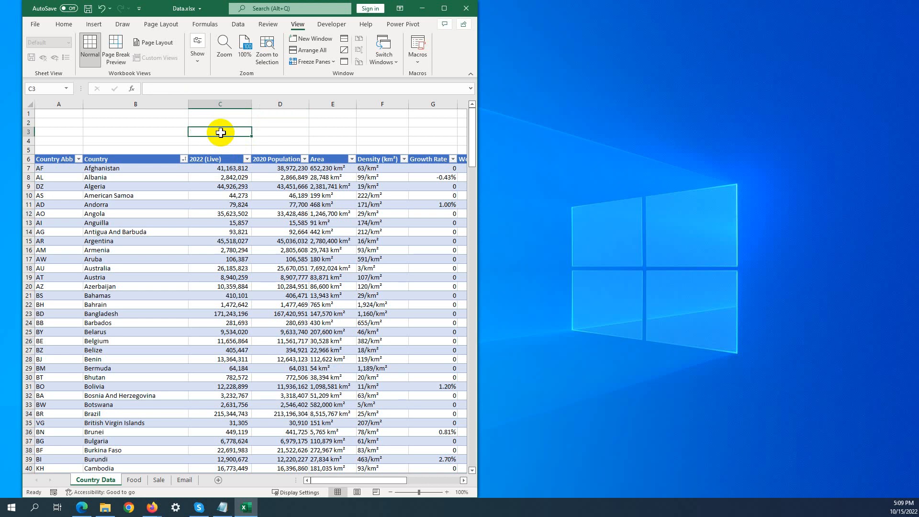
pyautogui.click(444, 8)
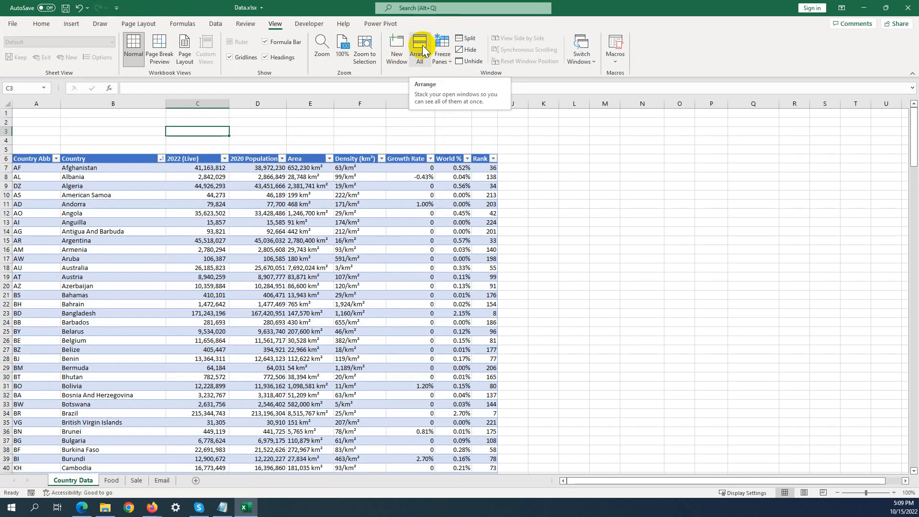
# Step: Apply the Tiled window arrangement to the open workbook, followed by the Horizontal arrangement
pyautogui.click(422, 45)
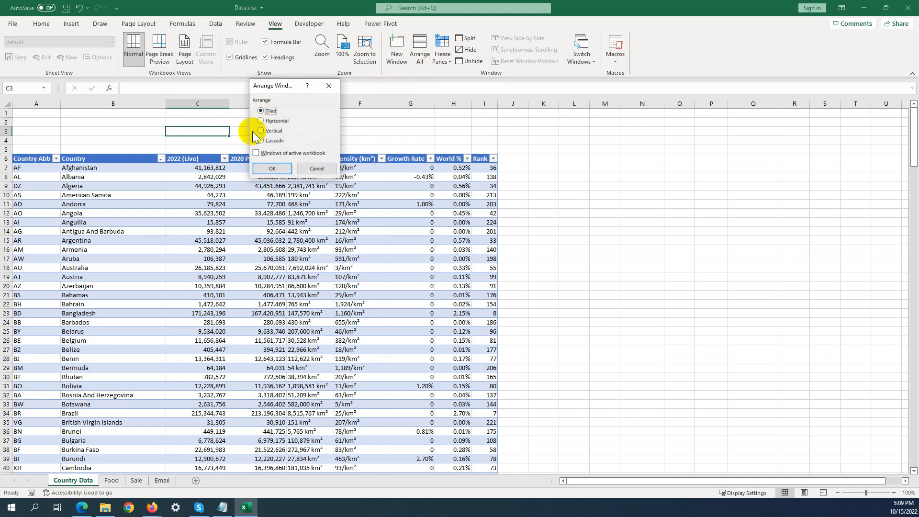
pyautogui.click(265, 164)
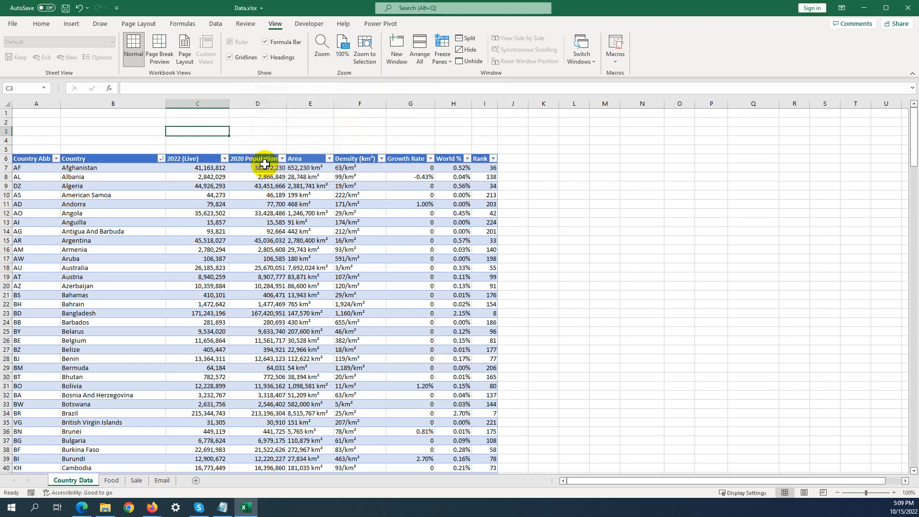
pyautogui.click(359, 130)
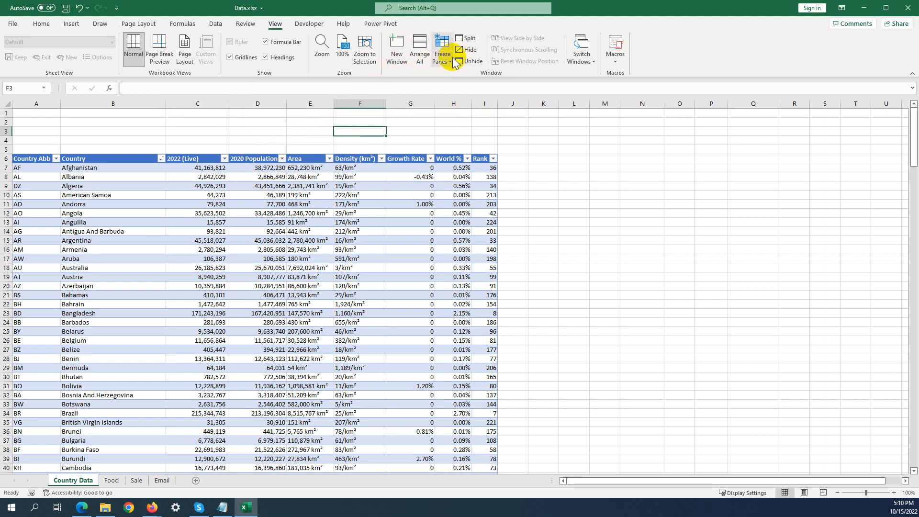
pyautogui.click(420, 50)
pyautogui.click(268, 120)
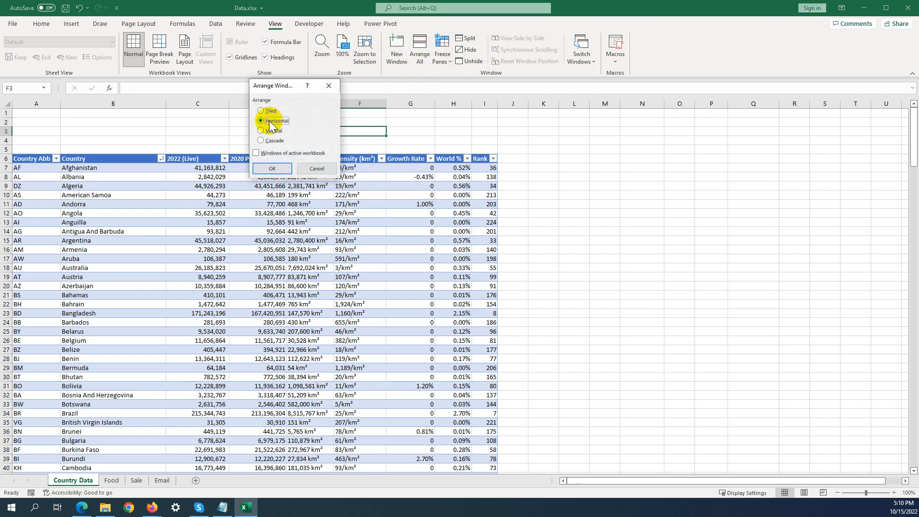
pyautogui.click(269, 167)
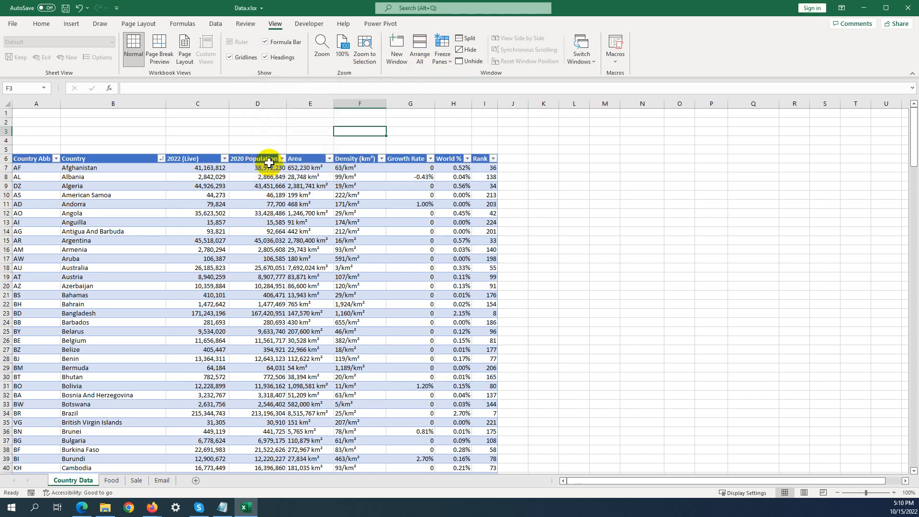
# Step: Apply the Vertical window arrangement to the Data.xlsx workbook and confirm it a second time
pyautogui.click(420, 52)
pyautogui.click(262, 130)
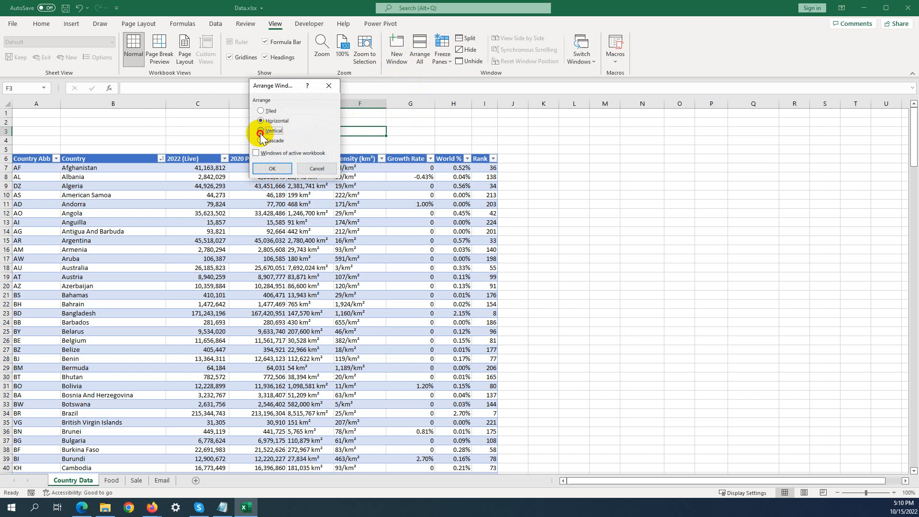
pyautogui.click(269, 166)
pyautogui.click(424, 57)
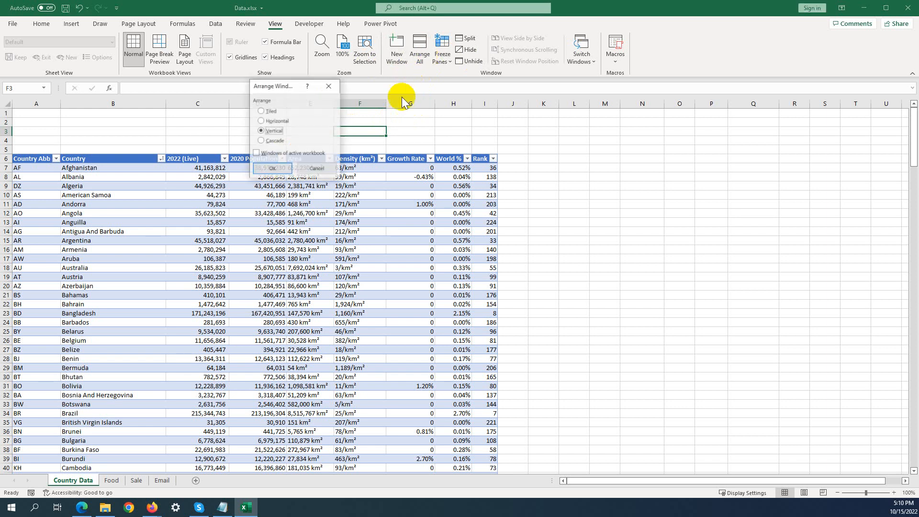
pyautogui.click(271, 168)
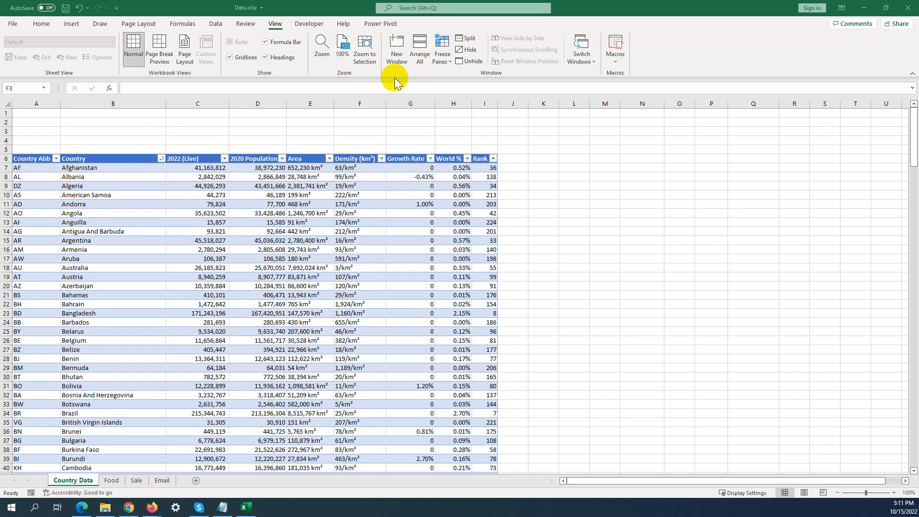
# Step: Display the Excel lesson.xlsx workbook as a smaller window over Data.xlsx and maximize it again
pyautogui.click(398, 136)
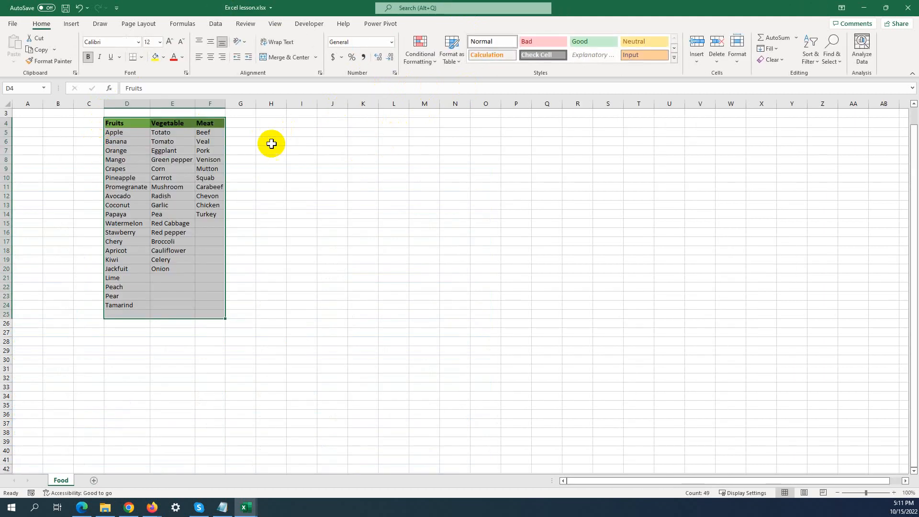
pyautogui.moveTo(289, 10); pyautogui.dragTo(311, 90)
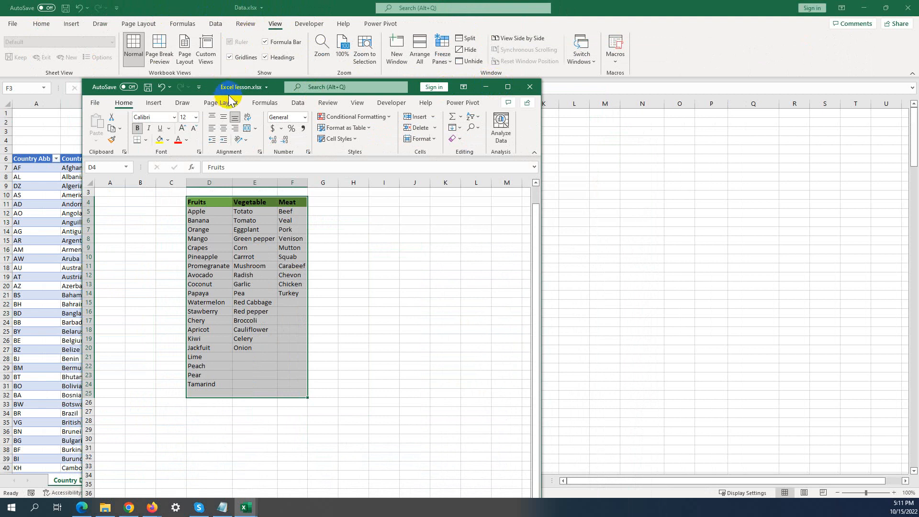
pyautogui.click(508, 87)
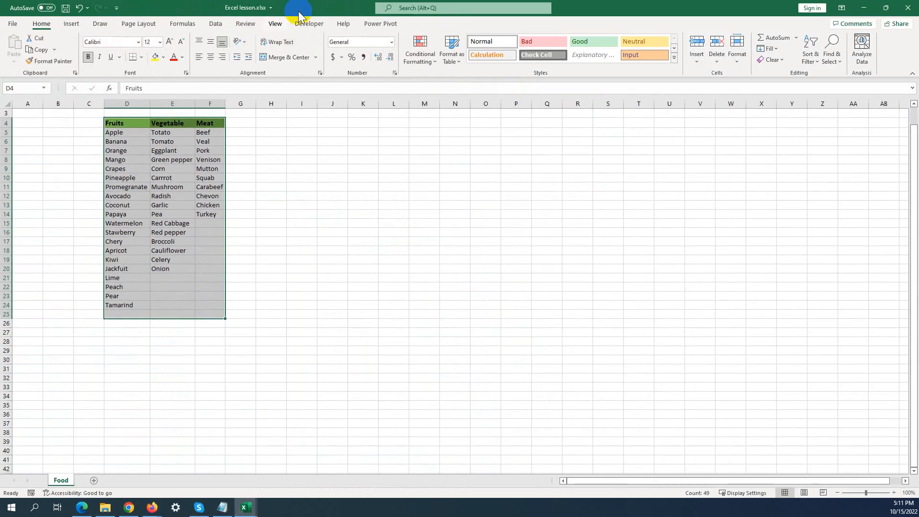
# Step: Switch back to Data.xlsx and arrange it and Excel lesson.xlsx with the Vertical window arrangement
pyautogui.click(246, 507)
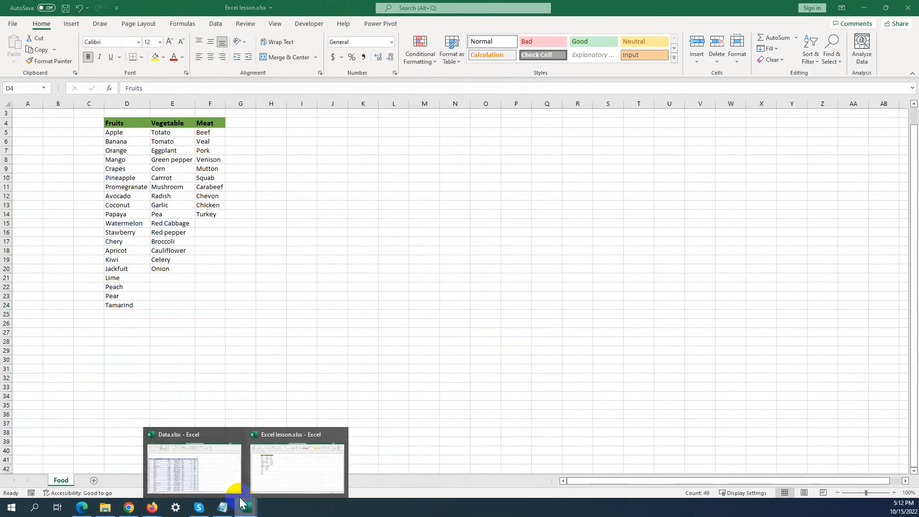
pyautogui.click(189, 452)
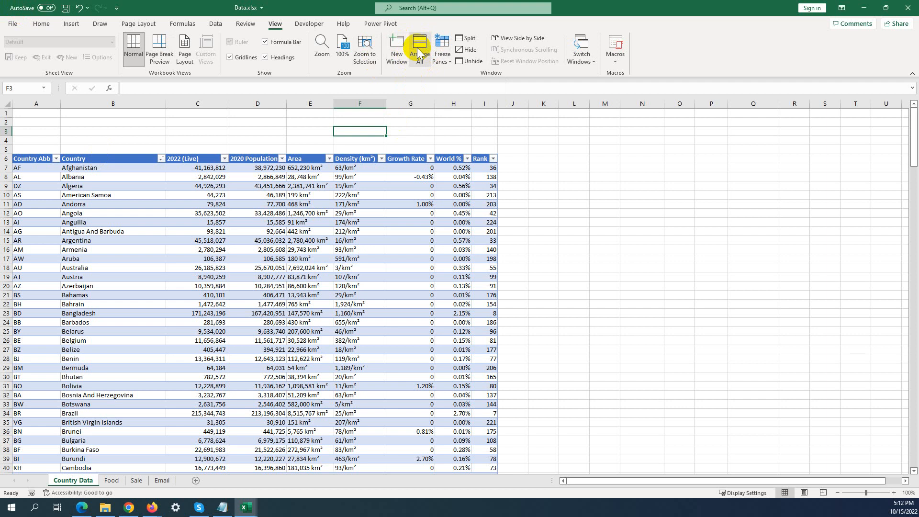
pyautogui.click(418, 48)
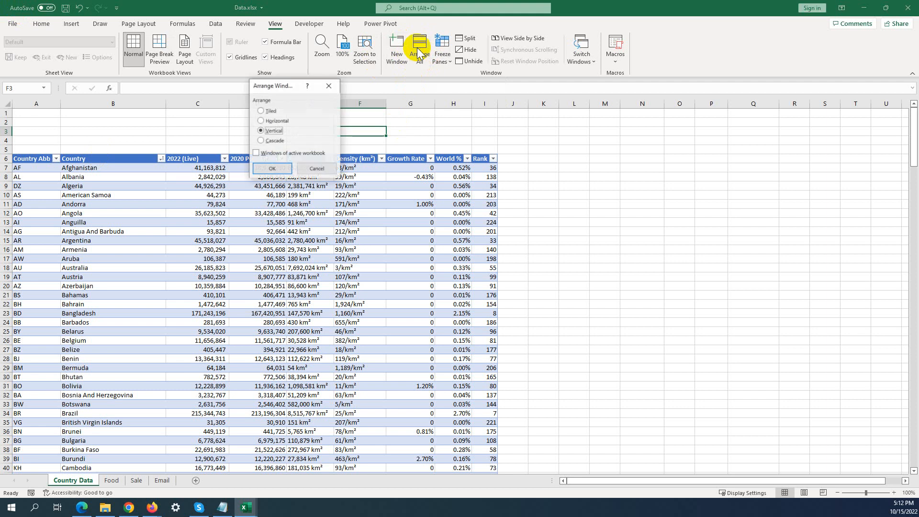
pyautogui.click(259, 130)
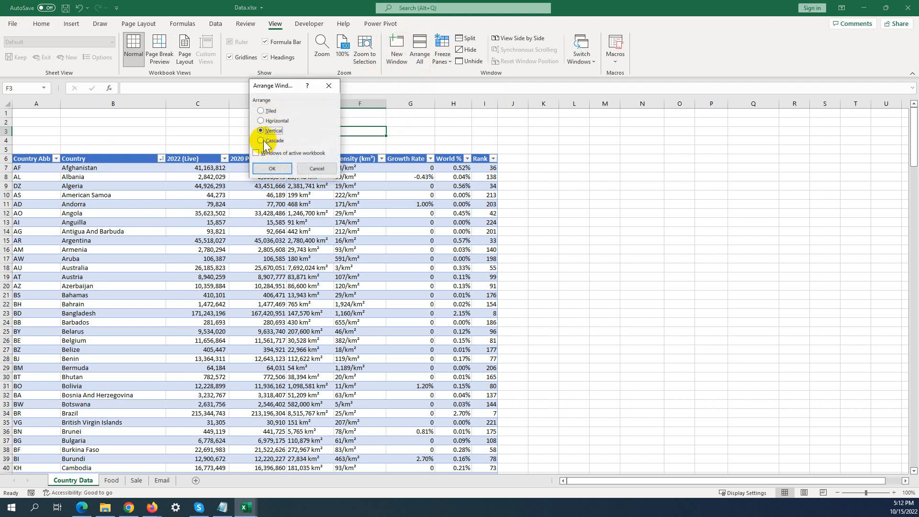
pyautogui.click(275, 169)
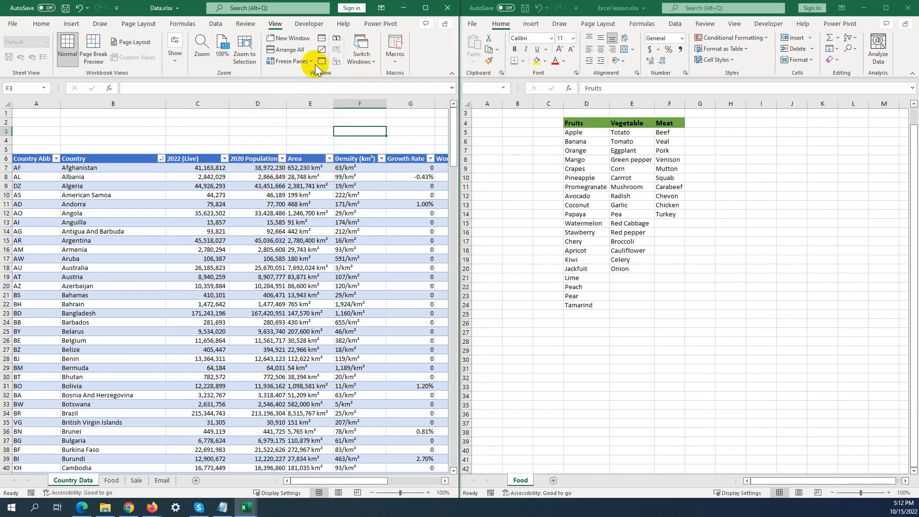
# Step: Apply the Horizontal window arrangement to Data.xlsx and Excel lesson.xlsx, followed by the Cascade arrangement
pyautogui.click(291, 51)
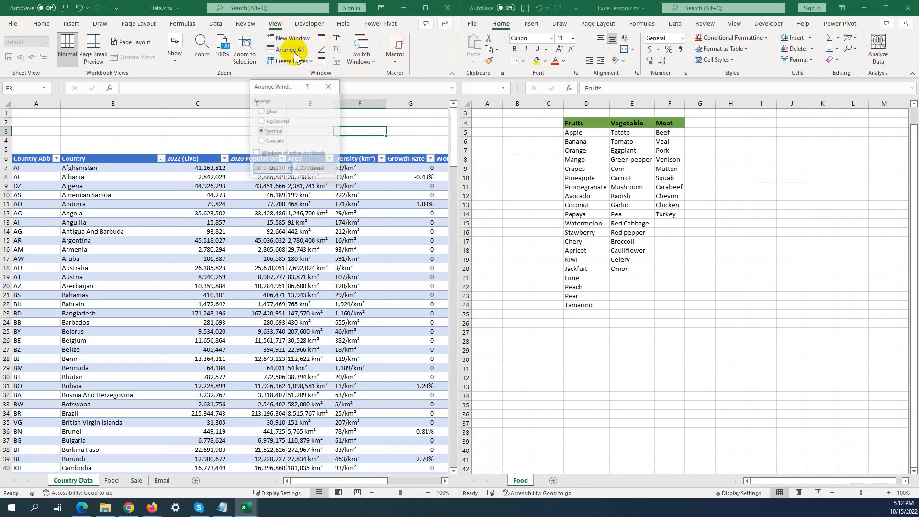
pyautogui.click(262, 121)
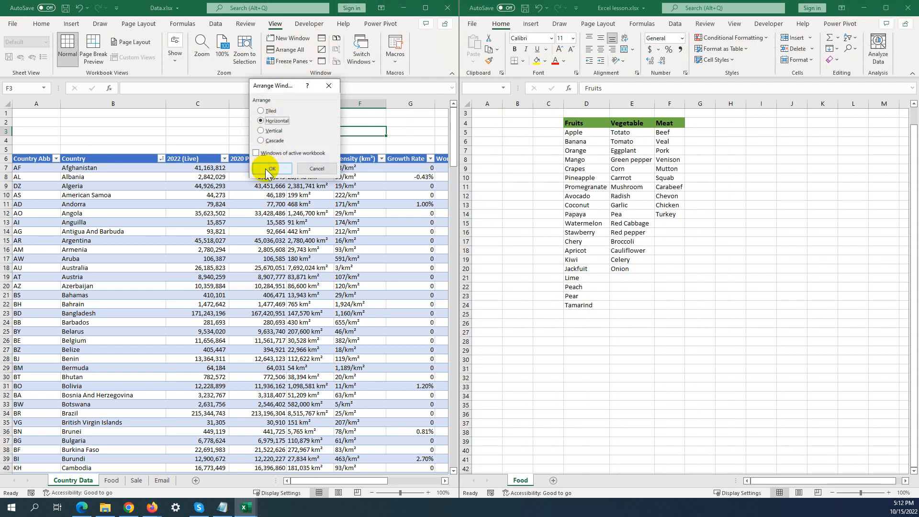
pyautogui.click(270, 168)
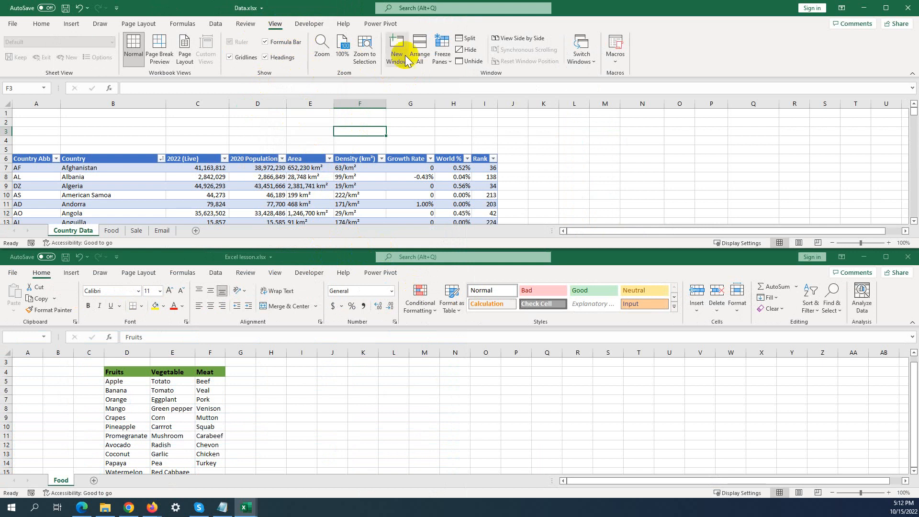
pyautogui.click(420, 58)
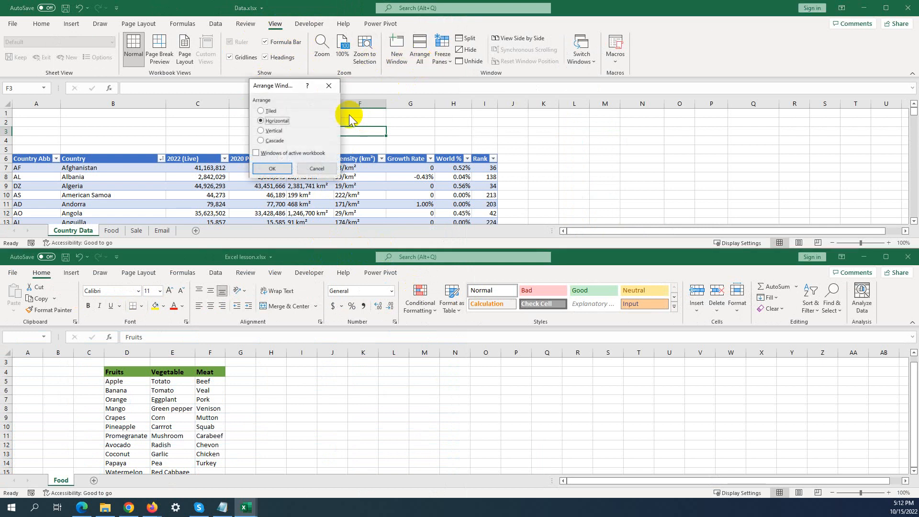
pyautogui.click(261, 140)
pyautogui.click(271, 169)
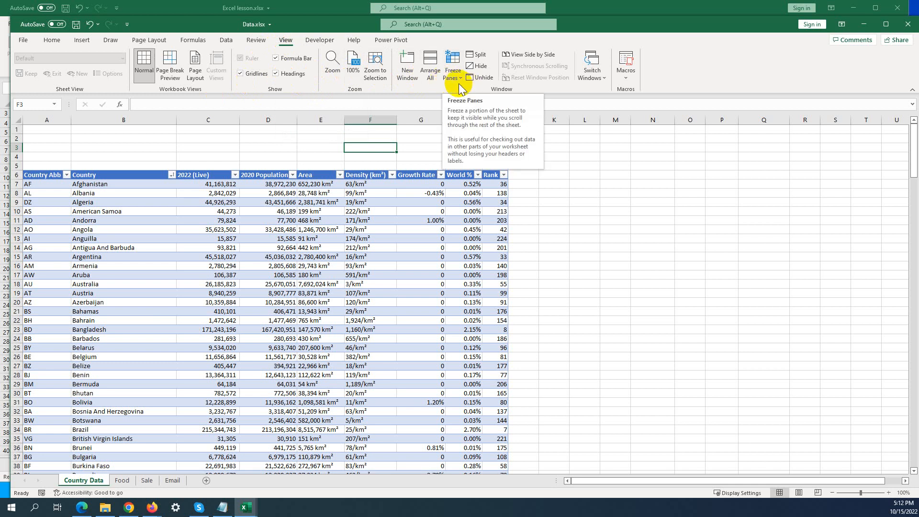
# Step: Arrange the two cascaded workbooks with the Vertical window arrangement and maximize the Data.xlsx window
pyautogui.click(431, 77)
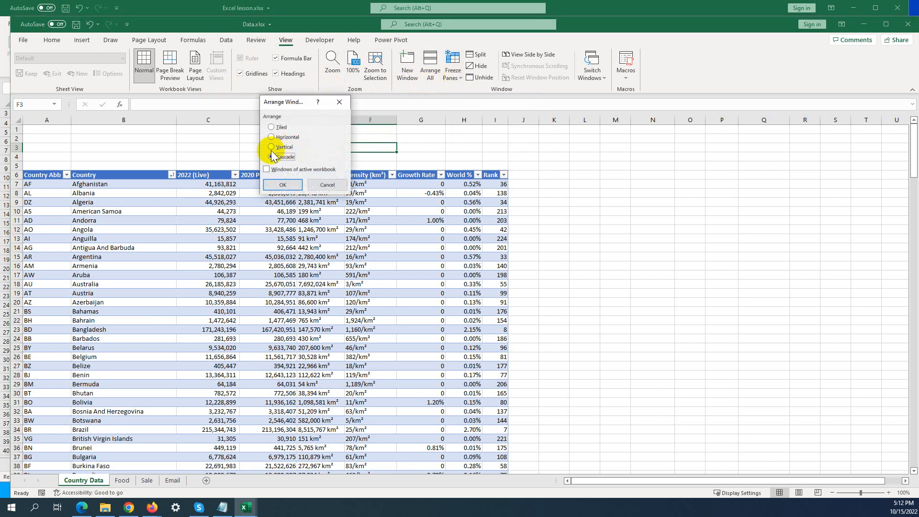
pyautogui.click(278, 185)
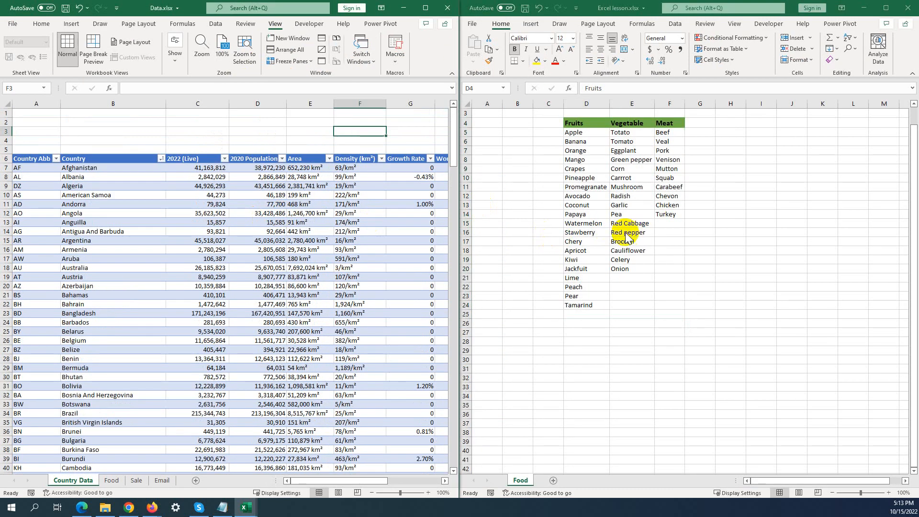
pyautogui.click(624, 233)
pyautogui.click(358, 217)
pyautogui.click(680, 237)
pyautogui.click(330, 233)
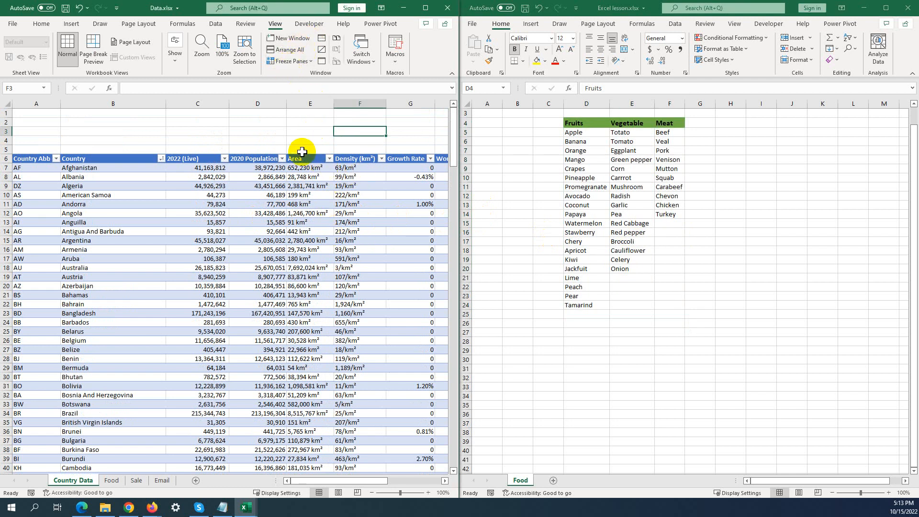
pyautogui.click(425, 9)
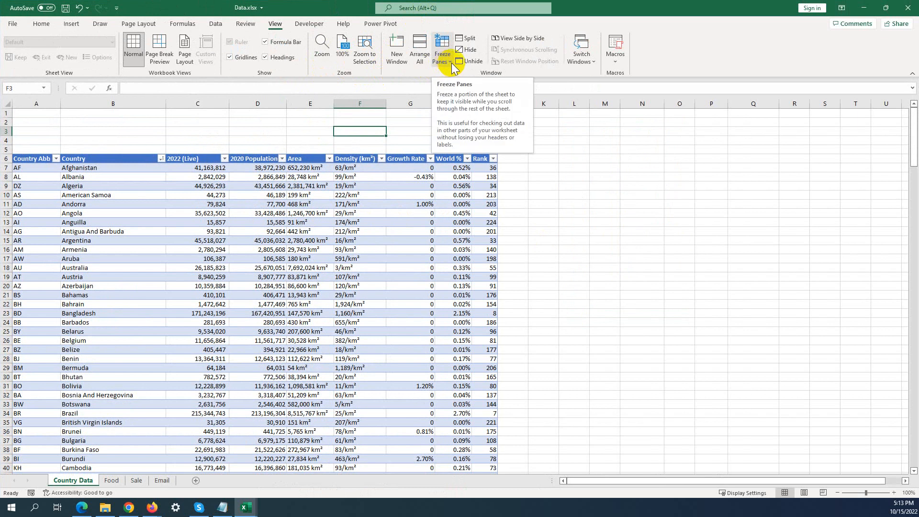
pyautogui.click(75, 176)
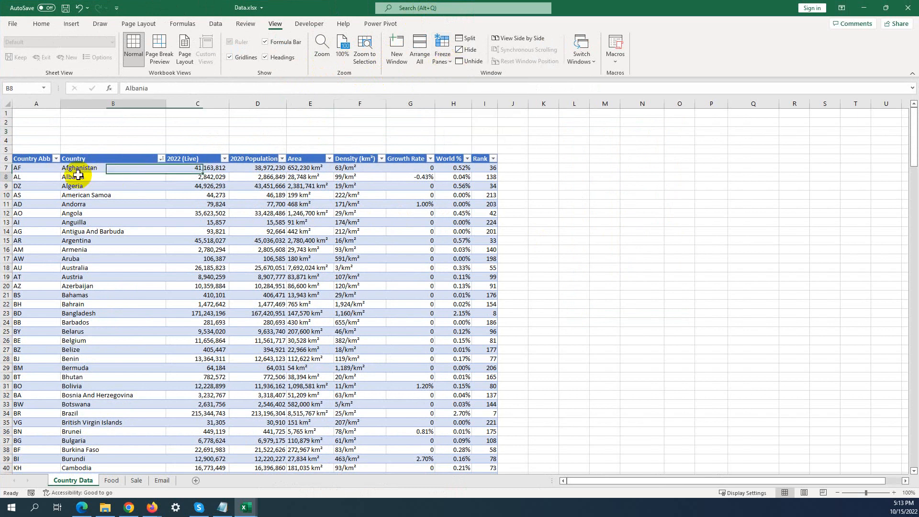
pyautogui.click(442, 56)
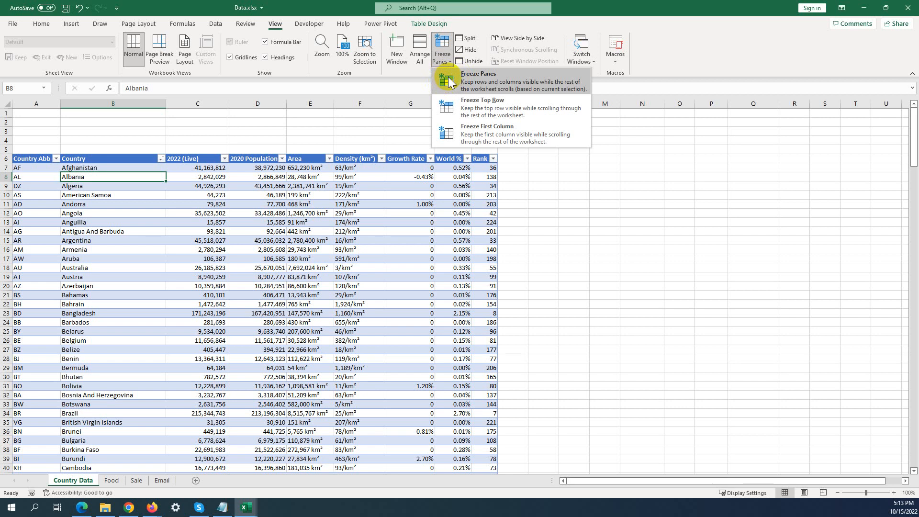
pyautogui.click(74, 161)
pyautogui.scroll(-1, 99, 184)
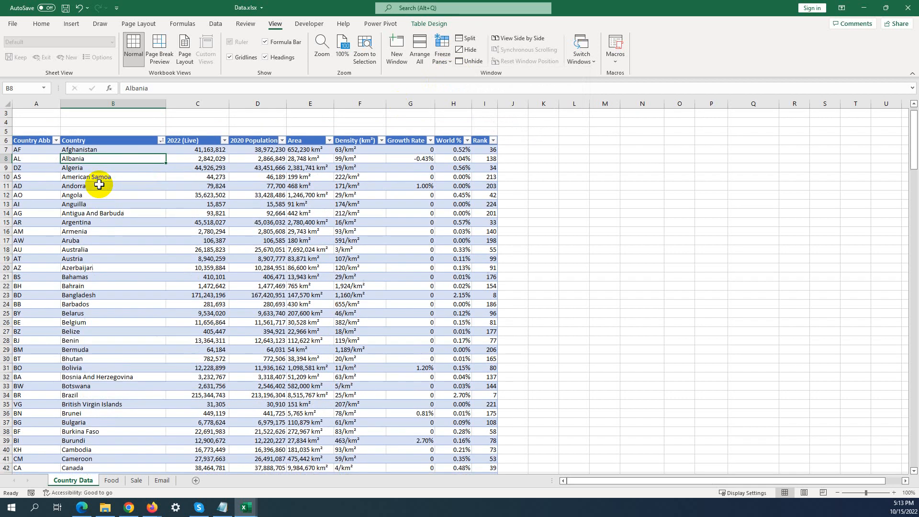
pyautogui.scroll(1, 99, 184)
pyautogui.scroll(-3, 107, 212)
pyautogui.scroll(3, 103, 201)
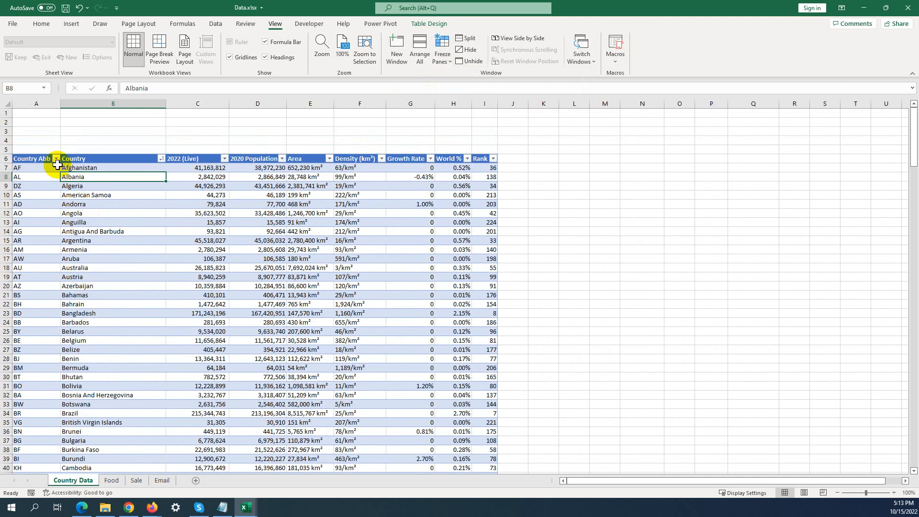
# Step: Freeze the panes of the Country Data sheet at cell B14 and look through the country list below the frozen rows
pyautogui.click(89, 233)
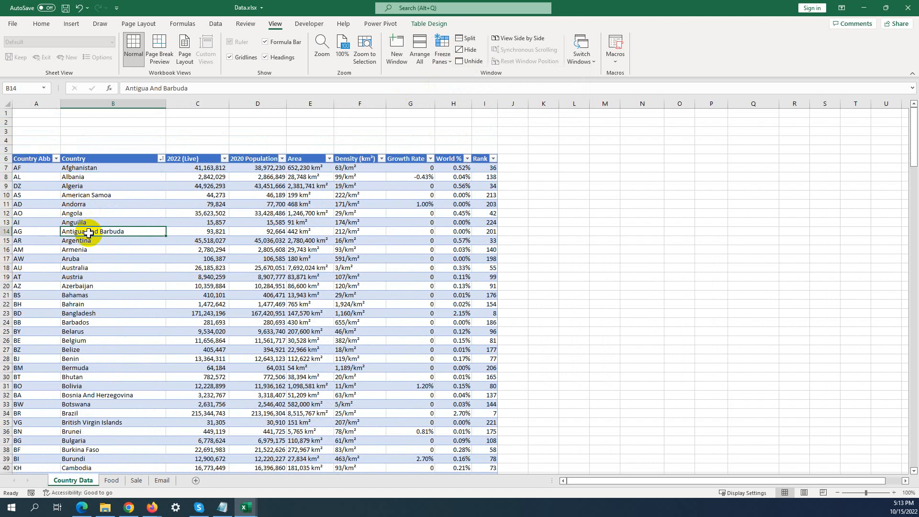
pyautogui.click(448, 61)
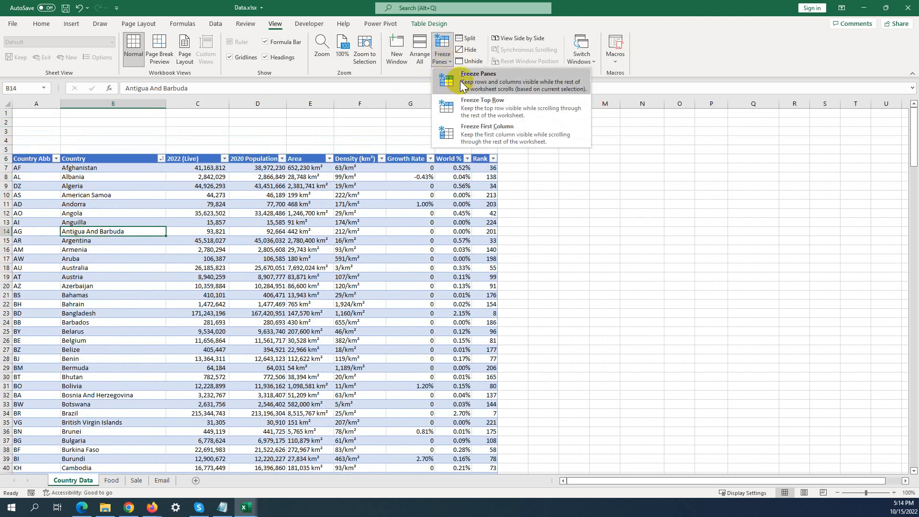
pyautogui.click(461, 80)
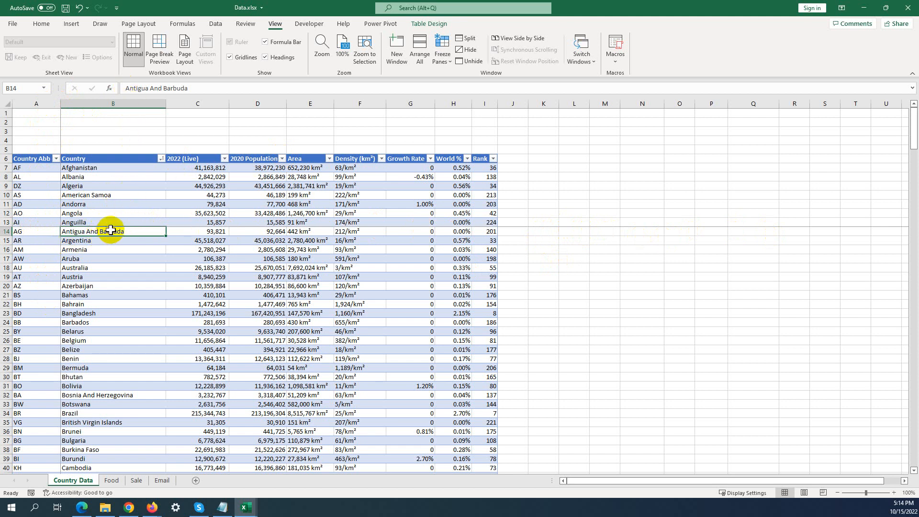
pyautogui.click(453, 61)
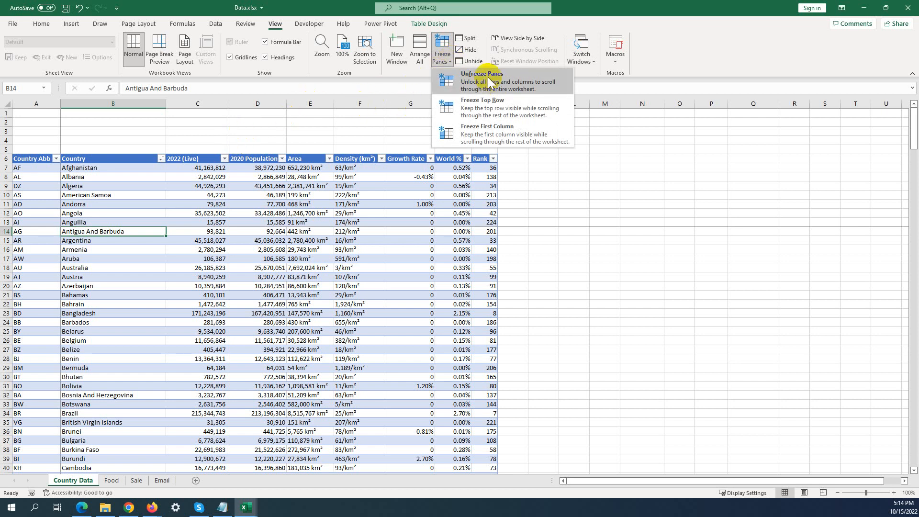
pyautogui.click(211, 128)
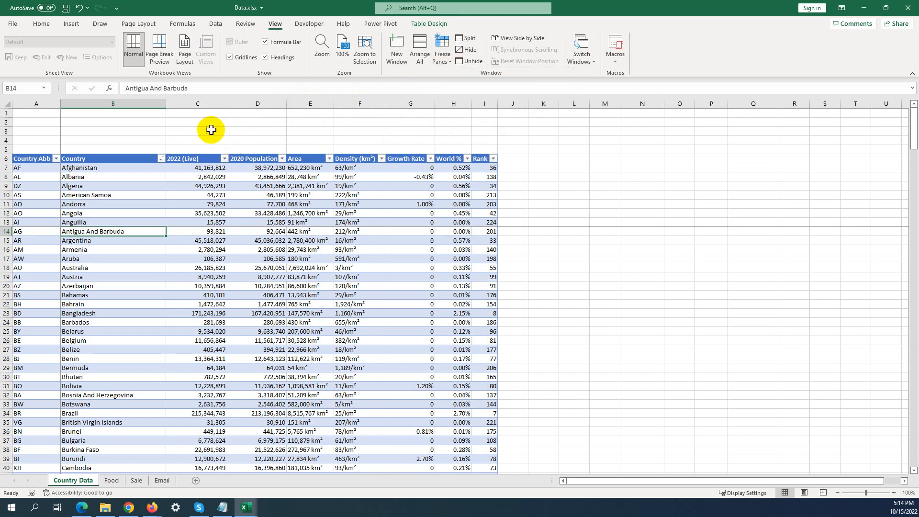
pyautogui.scroll(-2, 137, 212)
pyautogui.scroll(-2, 136, 212)
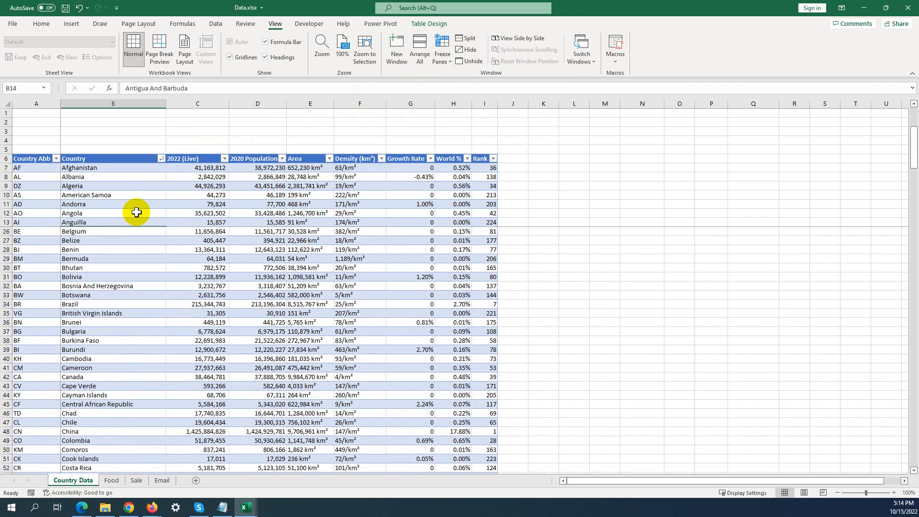
pyautogui.scroll(-11, 136, 212)
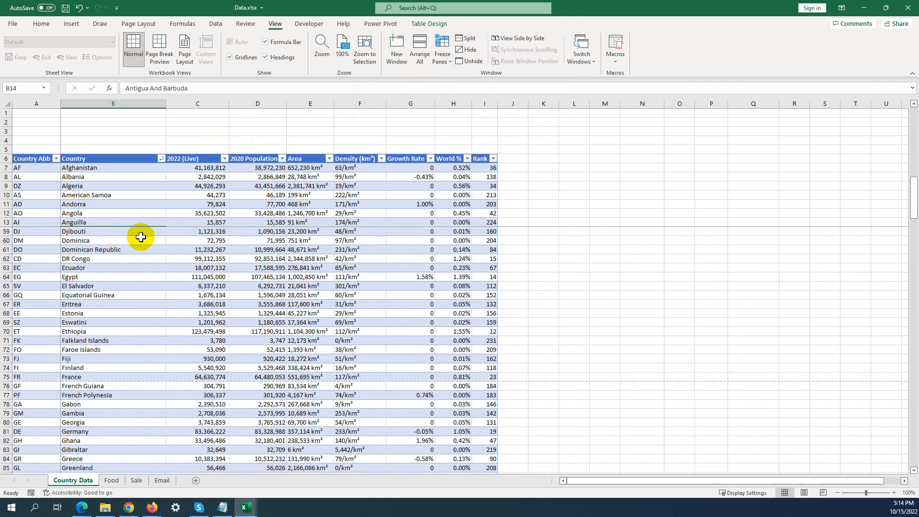
pyautogui.moveTo(623, 480); pyautogui.dragTo(550, 478)
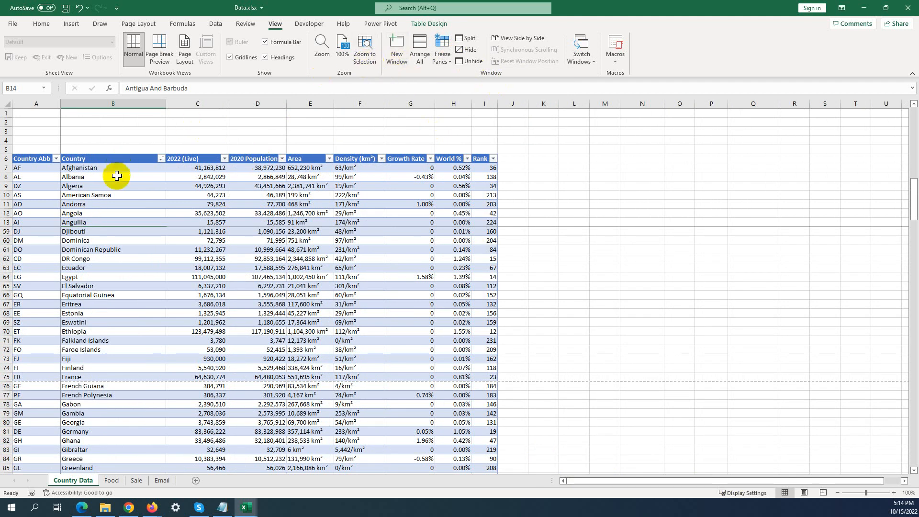
# Step: Unfreeze the panes of the Country Data sheet
pyautogui.click(91, 191)
pyautogui.click(445, 60)
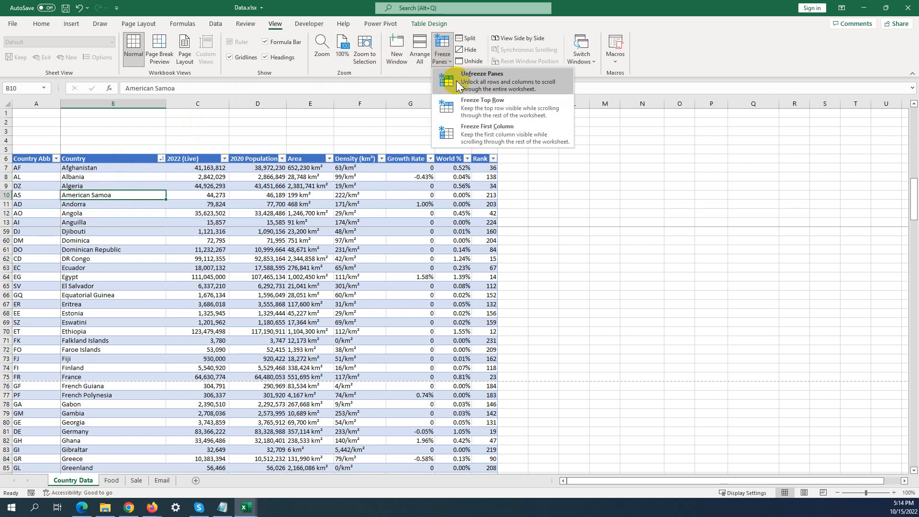
pyautogui.click(474, 81)
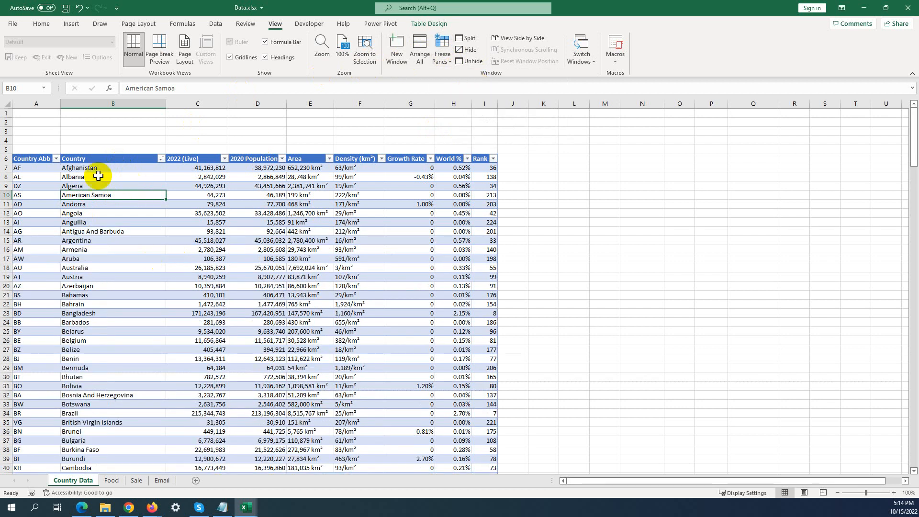
# Step: Freeze the panes at cell C7 so the table header row and the two country columns stay fixed, and check the country list
pyautogui.scroll(-1, 119, 208)
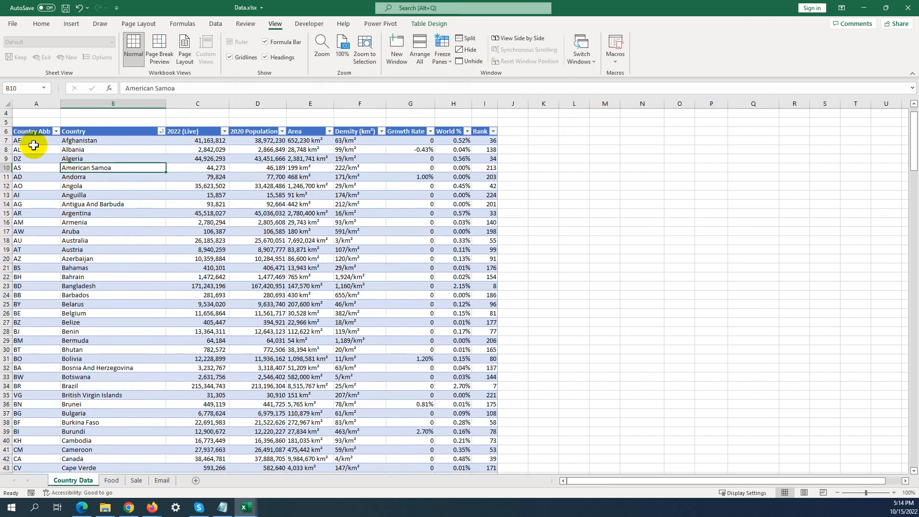
pyautogui.click(74, 141)
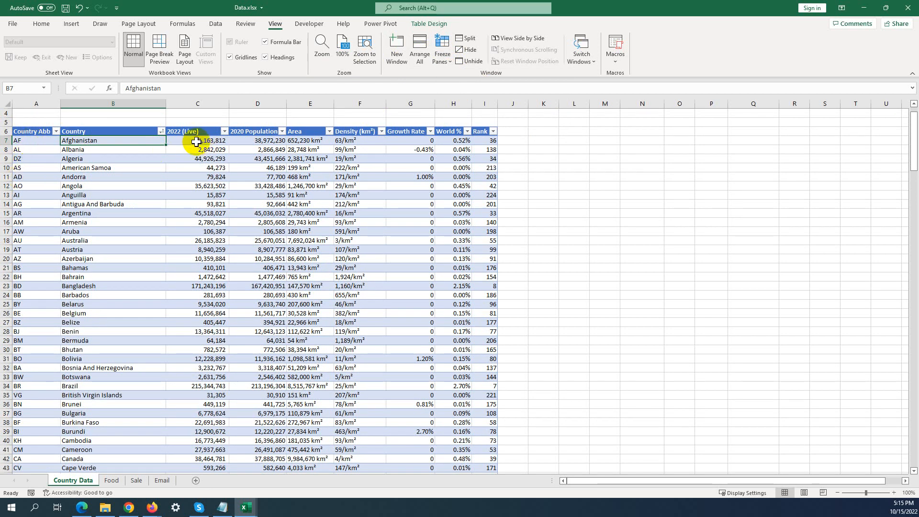
pyautogui.click(176, 141)
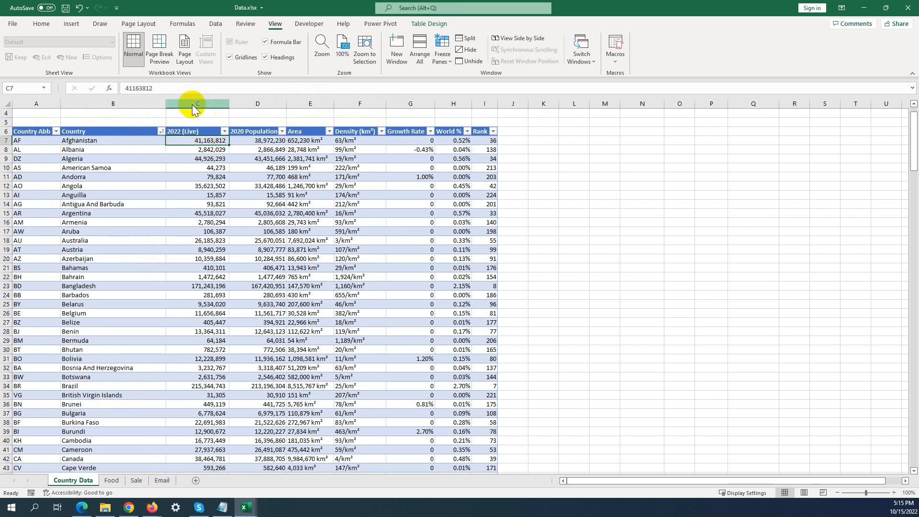
pyautogui.click(444, 57)
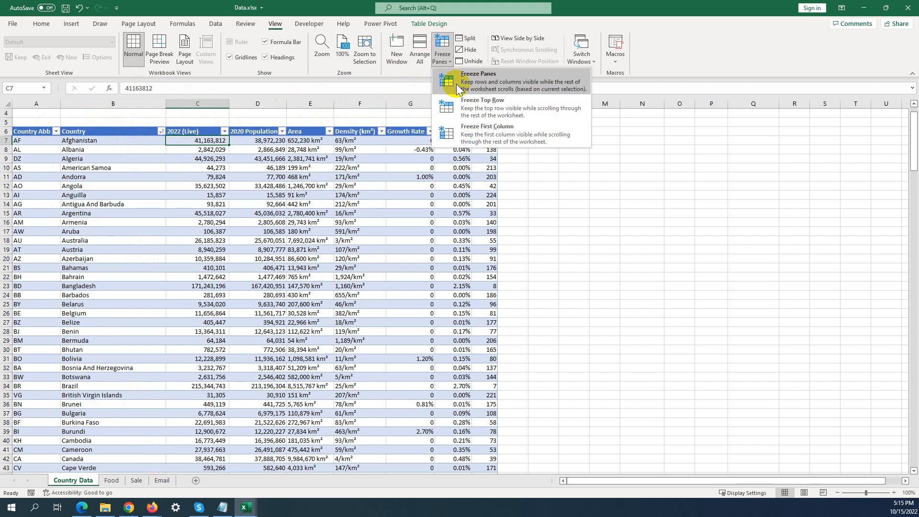
pyautogui.click(475, 81)
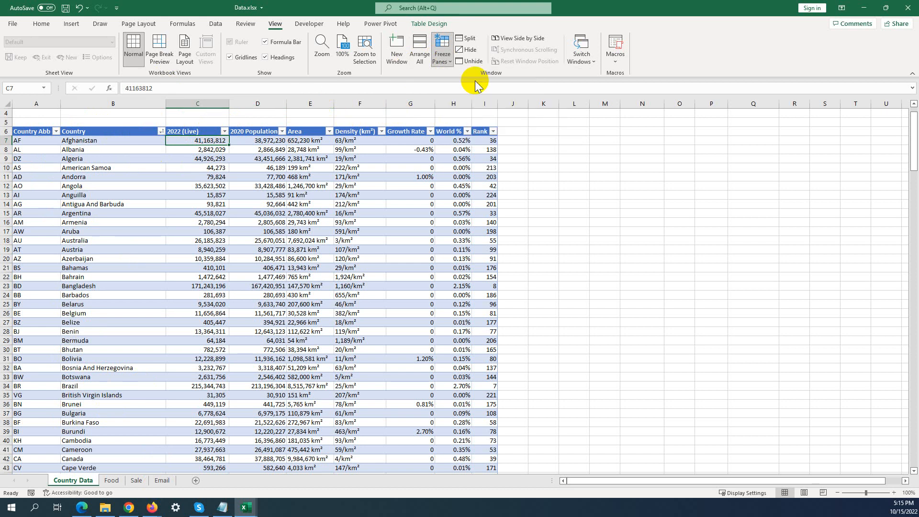
pyautogui.scroll(-4, 189, 180)
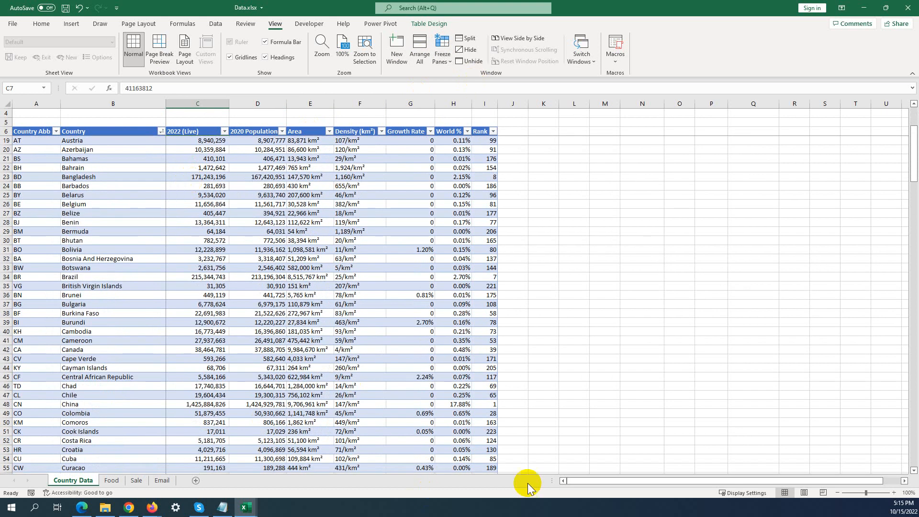
# Step: Examine how the frozen header row and country columns behave while moving through the Country Data table
pyautogui.moveTo(569, 480); pyautogui.dragTo(520, 463)
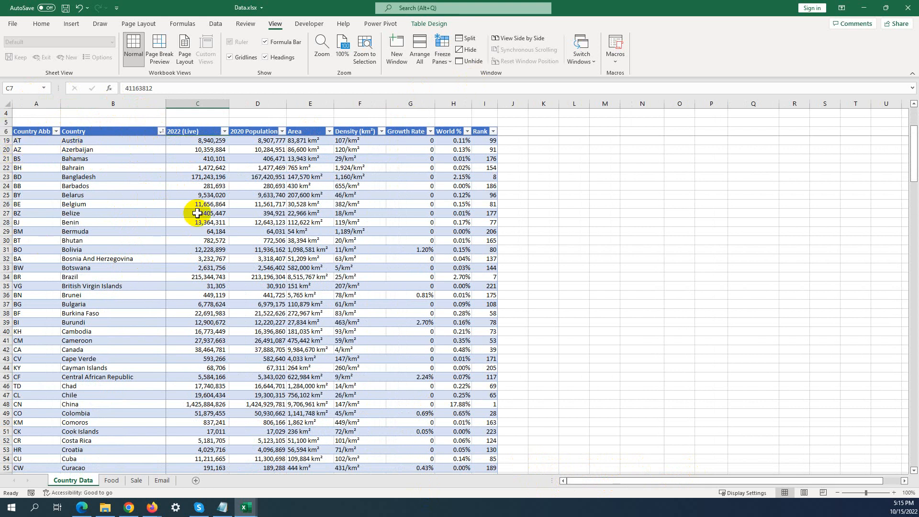
pyautogui.scroll(-17, 212, 222)
pyautogui.scroll(-15, 213, 222)
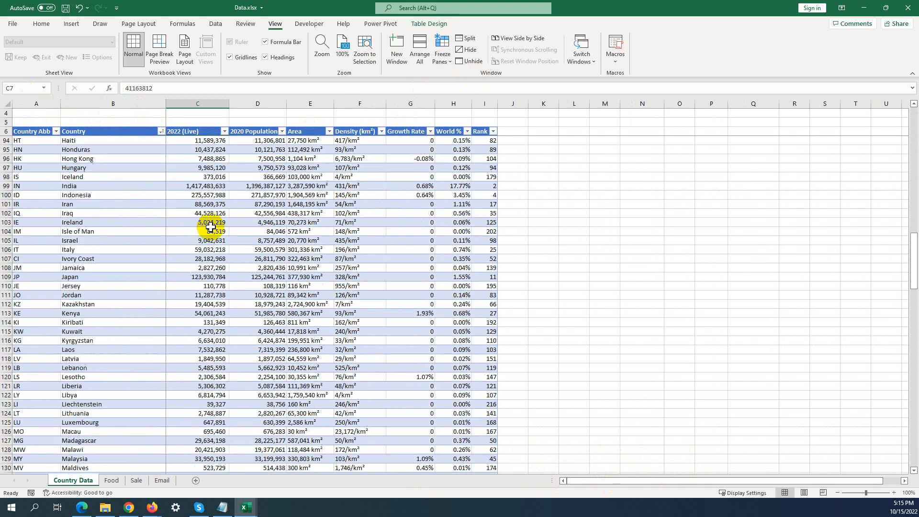
pyautogui.scroll(12, 287, 299)
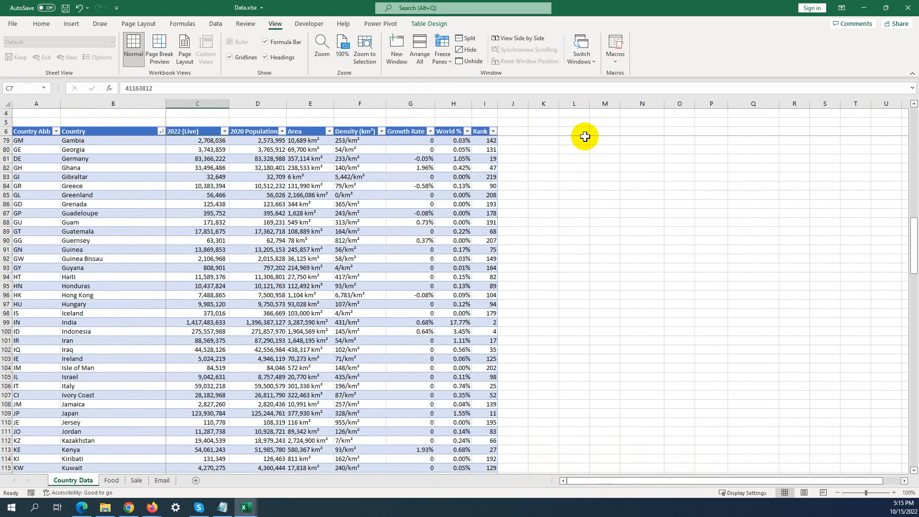
pyautogui.click(583, 139)
pyautogui.click(603, 138)
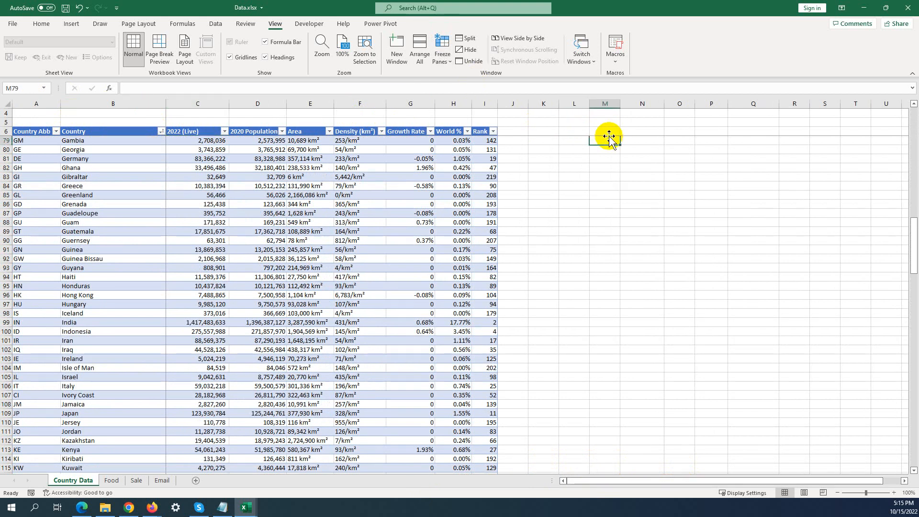
pyautogui.click(576, 138)
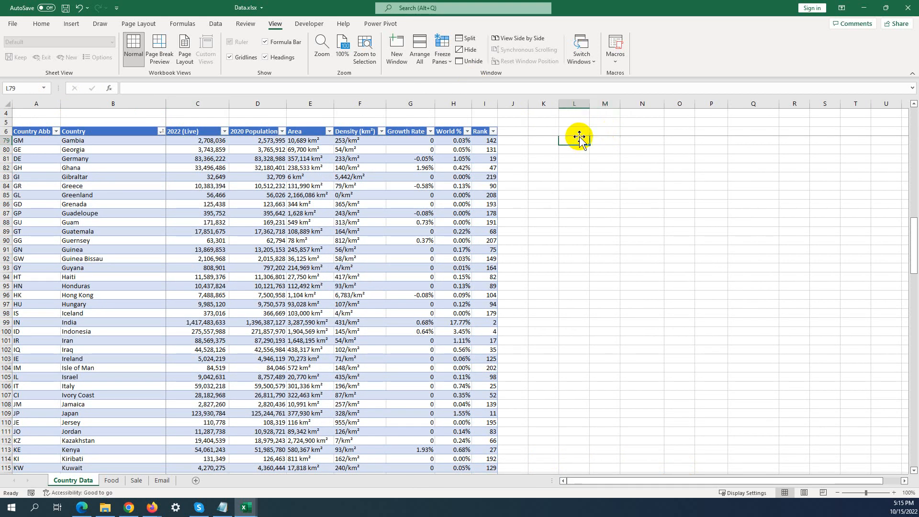
pyautogui.click(635, 137)
pyautogui.scroll(1, 638, 136)
pyautogui.click(678, 130)
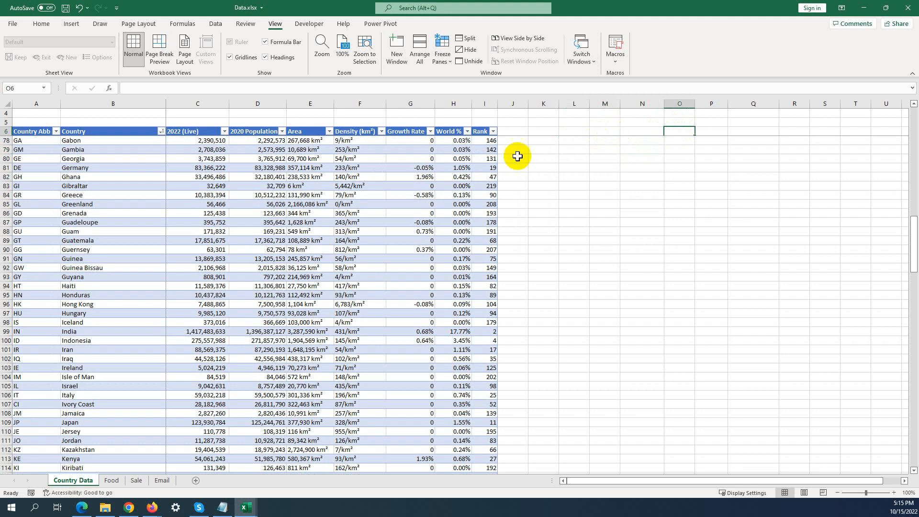
# Step: Unfreeze all panes on the Country Data sheet
pyautogui.scroll(18, 437, 199)
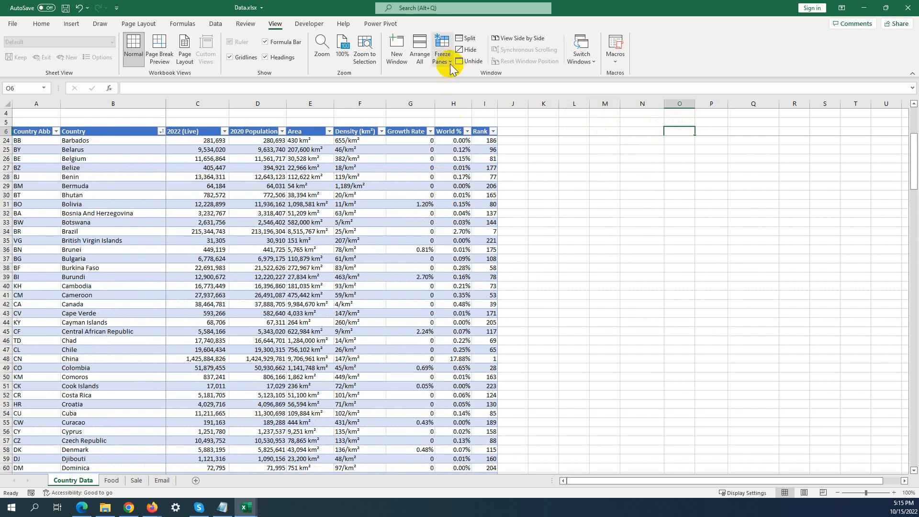
pyautogui.click(450, 68)
pyautogui.click(479, 82)
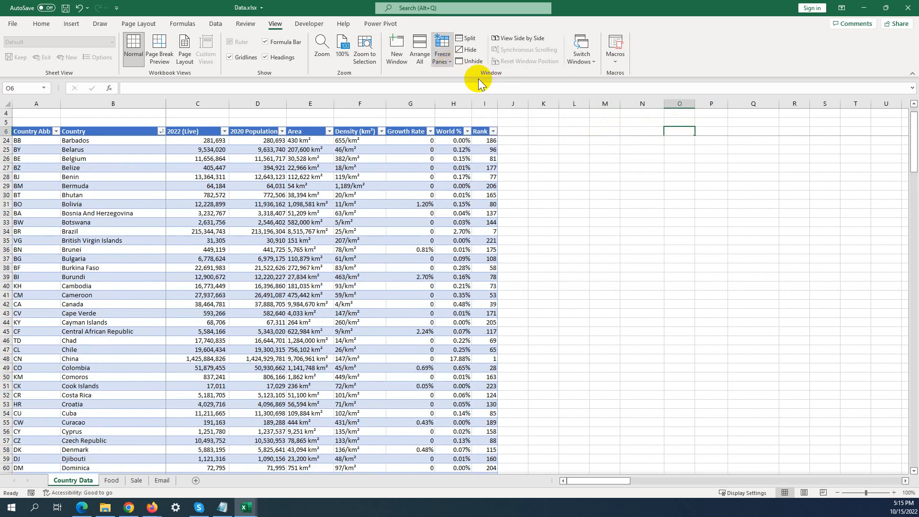
# Step: Freeze the topmost row of the Country Data sheet
pyautogui.click(442, 55)
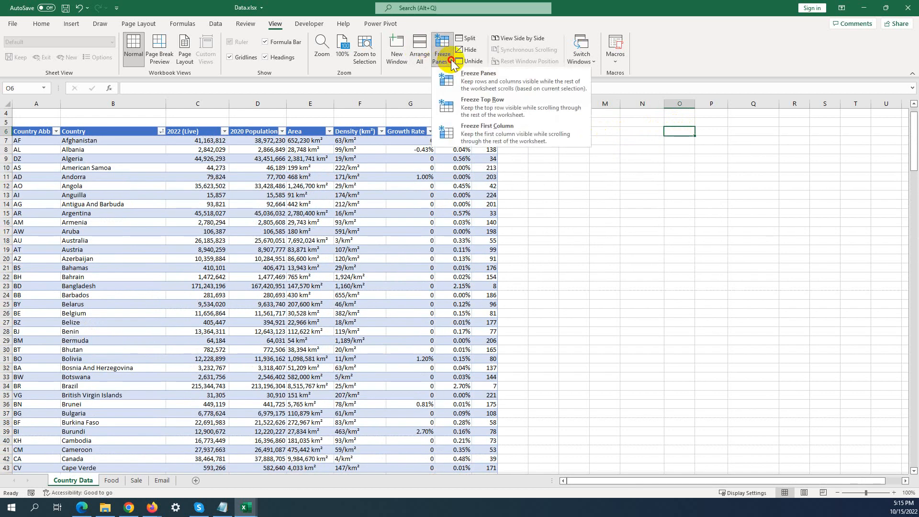
pyautogui.click(448, 110)
pyautogui.click(144, 202)
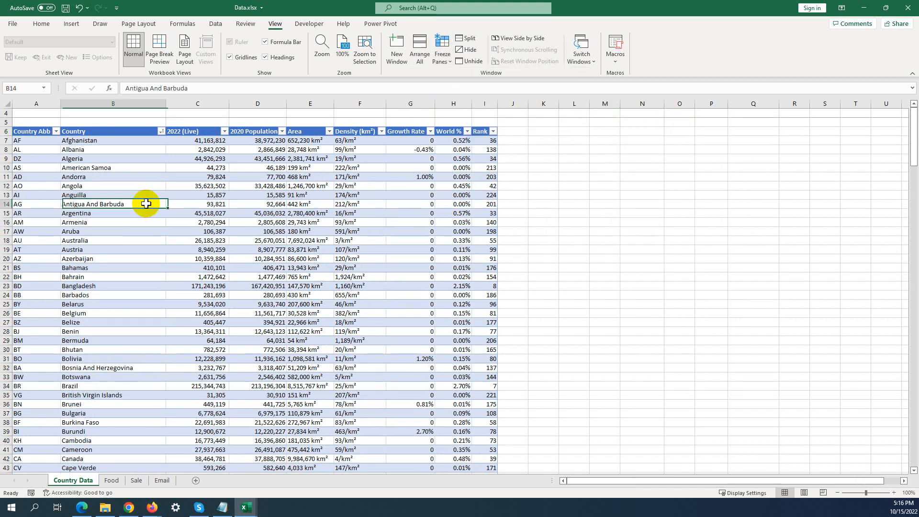
# Step: Unfreeze the panes and apply Freeze Top Row again from within the table
pyautogui.click(451, 60)
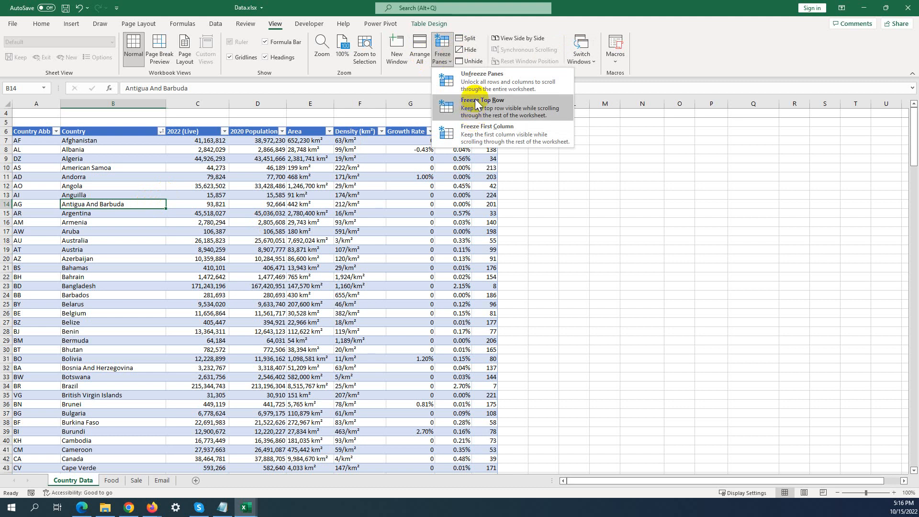
pyautogui.click(478, 85)
pyautogui.click(447, 59)
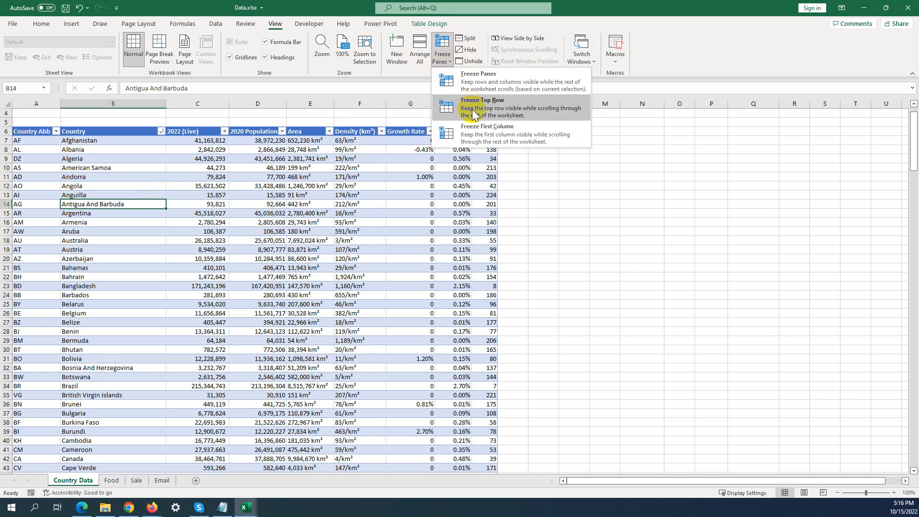
pyautogui.click(473, 113)
# Step: Check which row stays fixed above the country table while moving down and back up
pyautogui.scroll(-4, 295, 222)
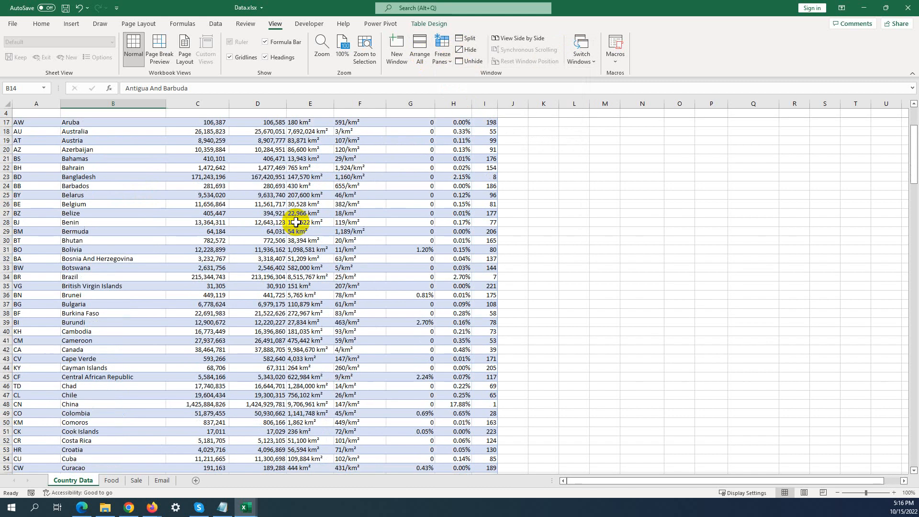
pyautogui.scroll(4, 204, 144)
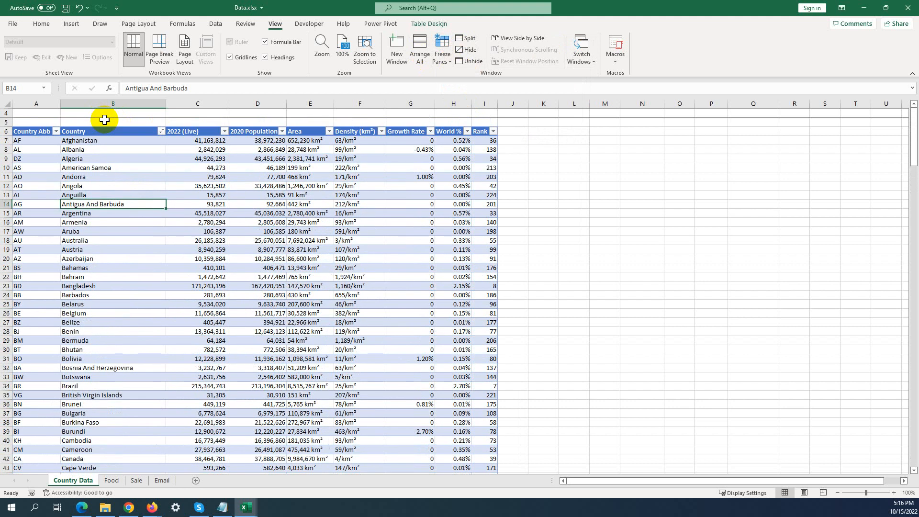
pyautogui.scroll(-2, 104, 124)
pyautogui.scroll(2, 86, 117)
pyautogui.scroll(-1, 60, 117)
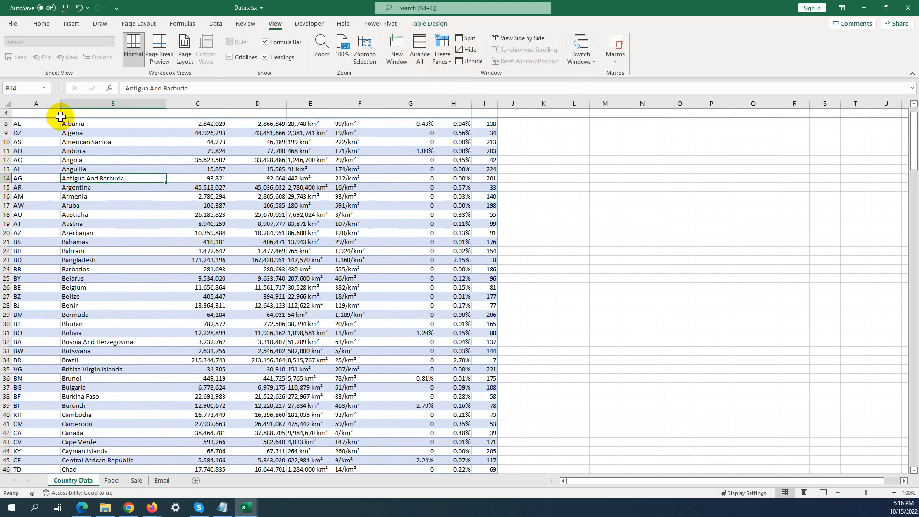
pyautogui.scroll(-2, 60, 116)
pyautogui.scroll(3, 59, 117)
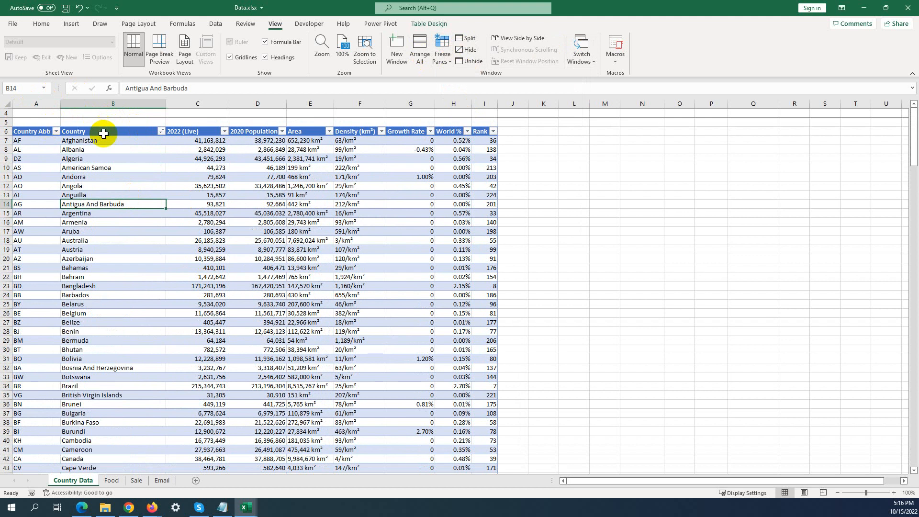
# Step: Unfreeze the panes and delete the empty rows 1 to 5 above the table header
pyautogui.click(442, 56)
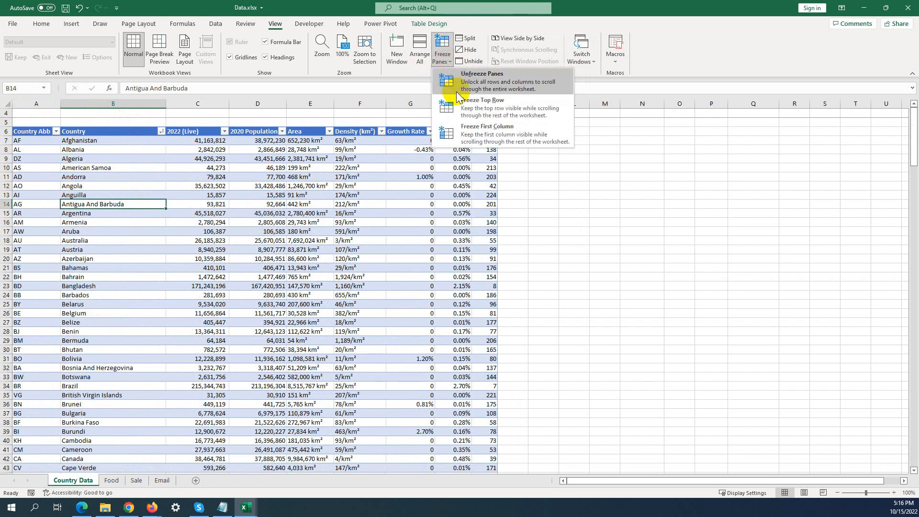
pyautogui.click(467, 89)
pyautogui.scroll(1, 127, 125)
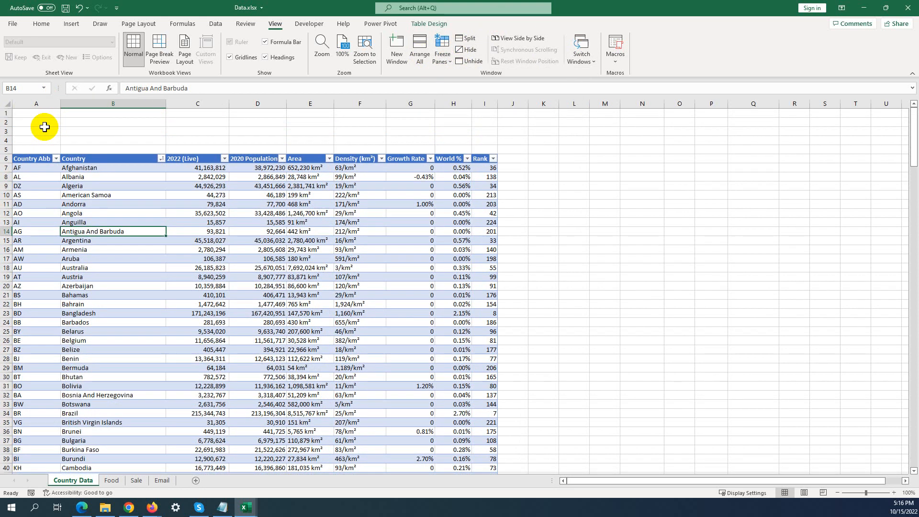
pyautogui.moveTo(4, 111); pyautogui.dragTo(5, 147)
pyautogui.click(4, 112)
pyautogui.hotkey('ctrl', '-')
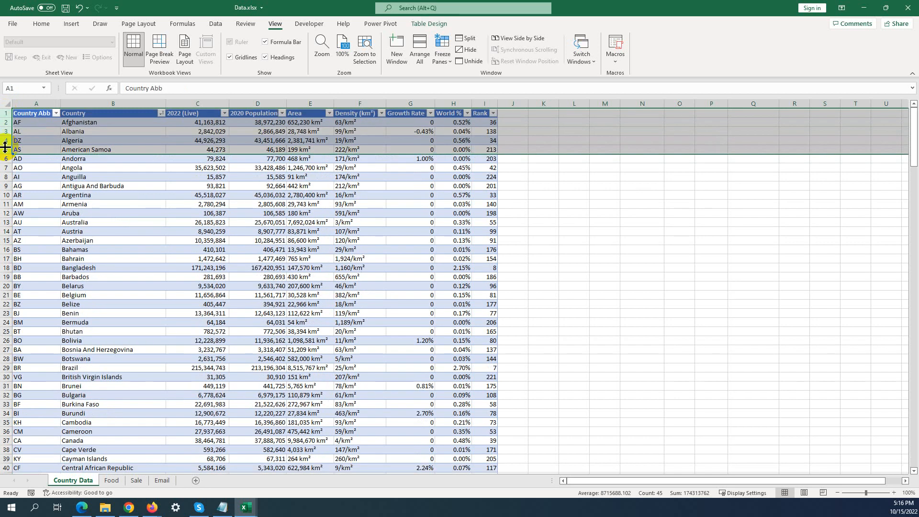
pyautogui.click(816, 220)
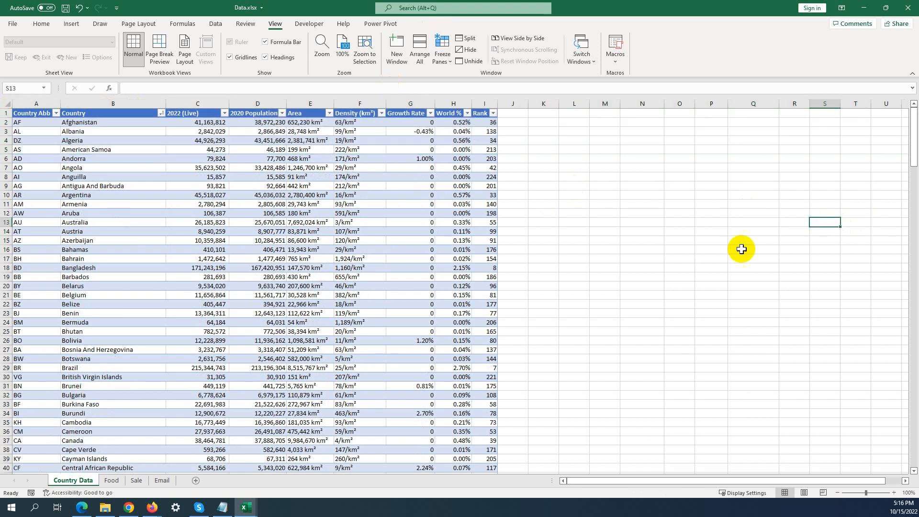
pyautogui.click(639, 251)
pyautogui.click(757, 276)
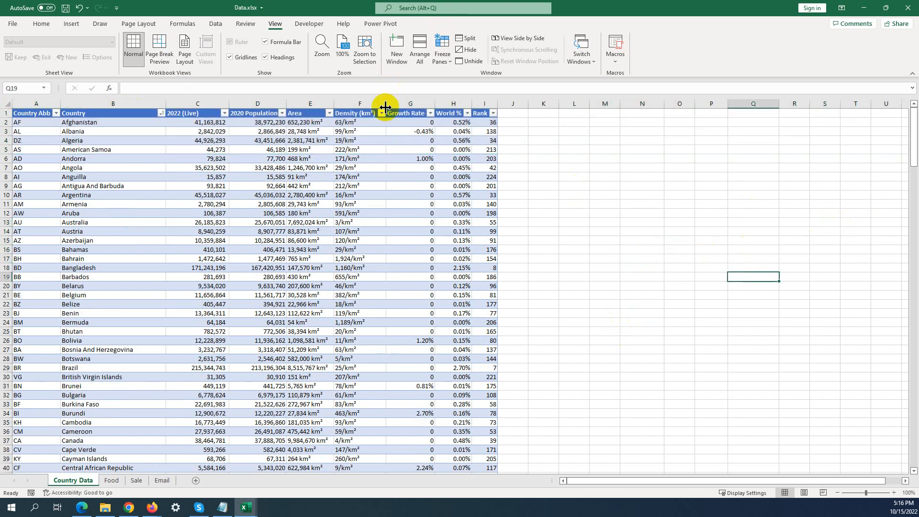
# Step: Freeze the top row holding the table header and check it against rows further down the list
pyautogui.click(448, 64)
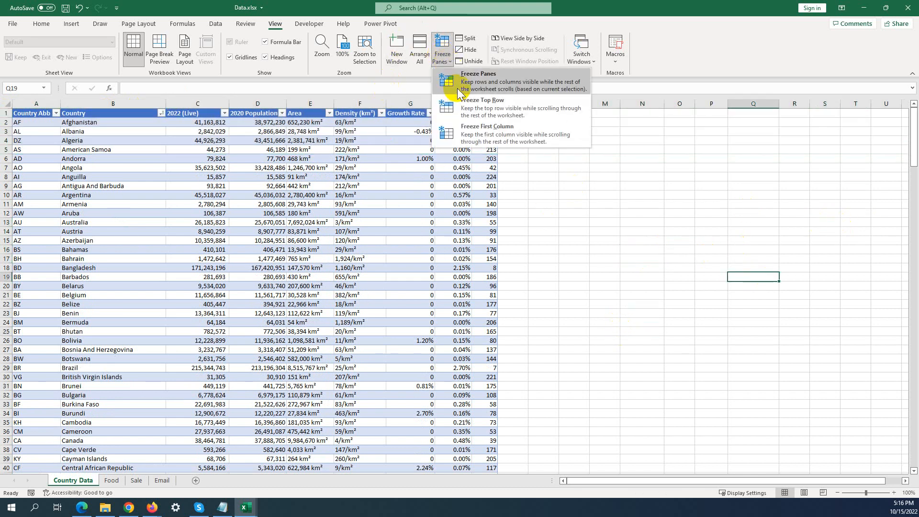
pyautogui.click(482, 106)
pyautogui.scroll(-5, 422, 267)
pyautogui.scroll(-10, 278, 268)
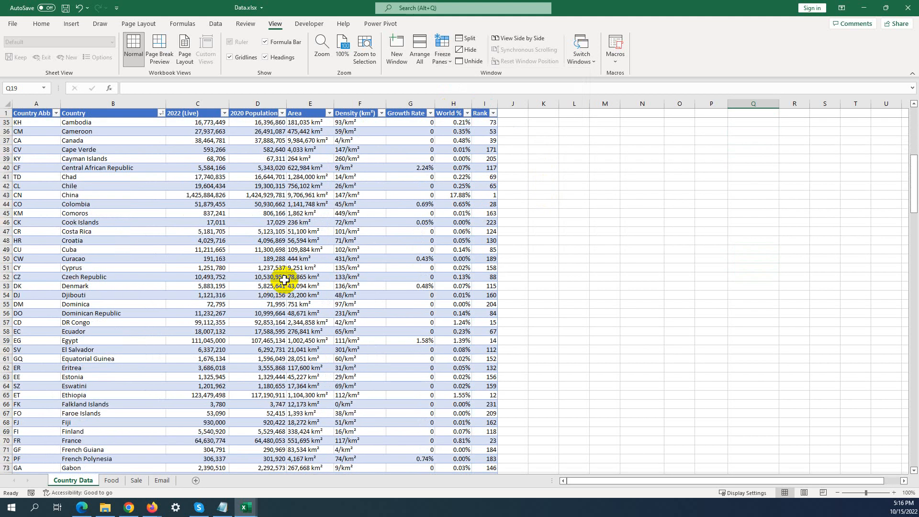
pyautogui.moveTo(604, 485); pyautogui.dragTo(568, 481)
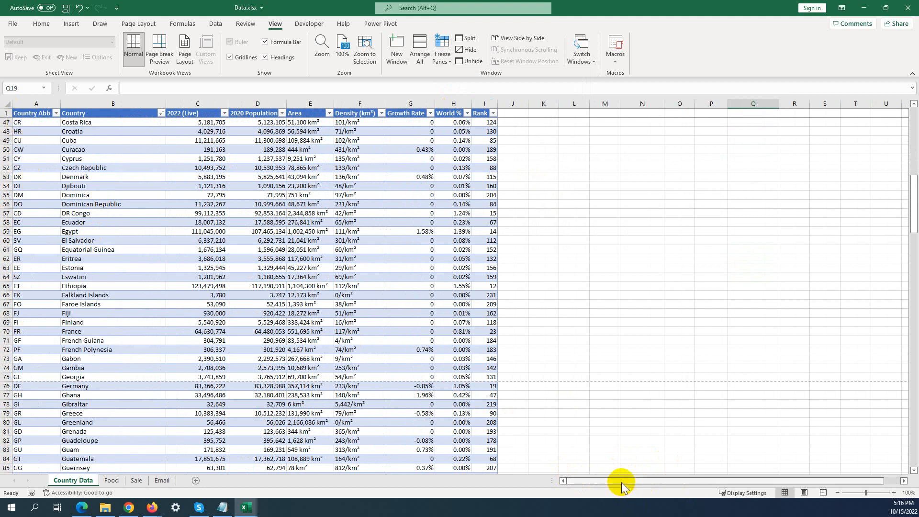
pyautogui.moveTo(616, 482); pyautogui.dragTo(594, 476)
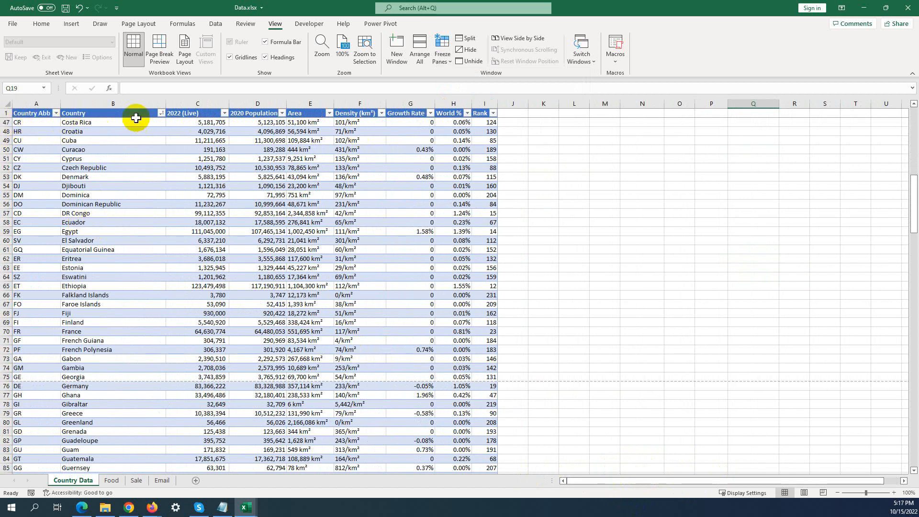
# Step: Replace the top-row freeze with a freeze on the first column and check it by moving across the sheet
pyautogui.click(449, 66)
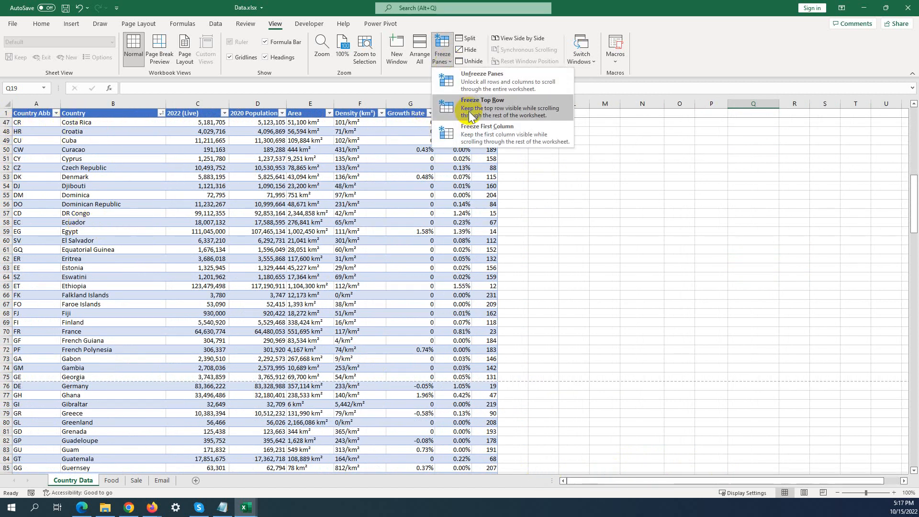
pyautogui.click(478, 82)
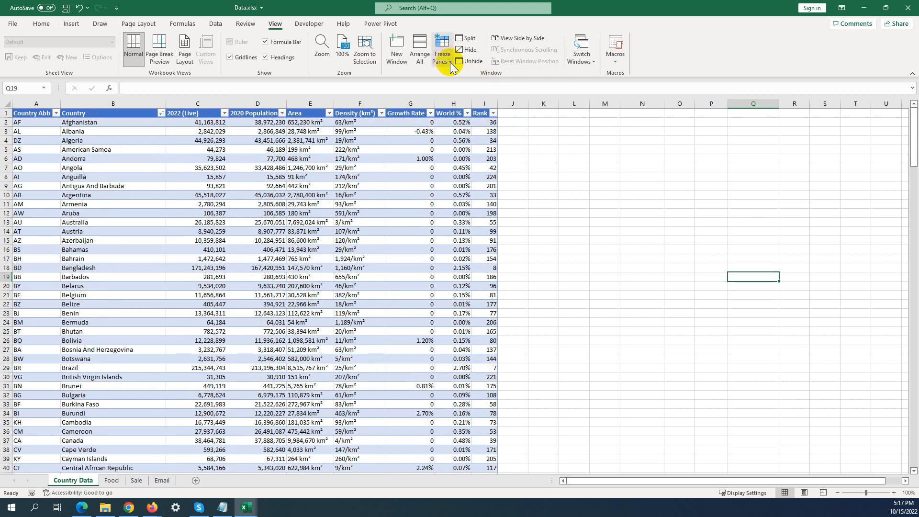
pyautogui.click(449, 62)
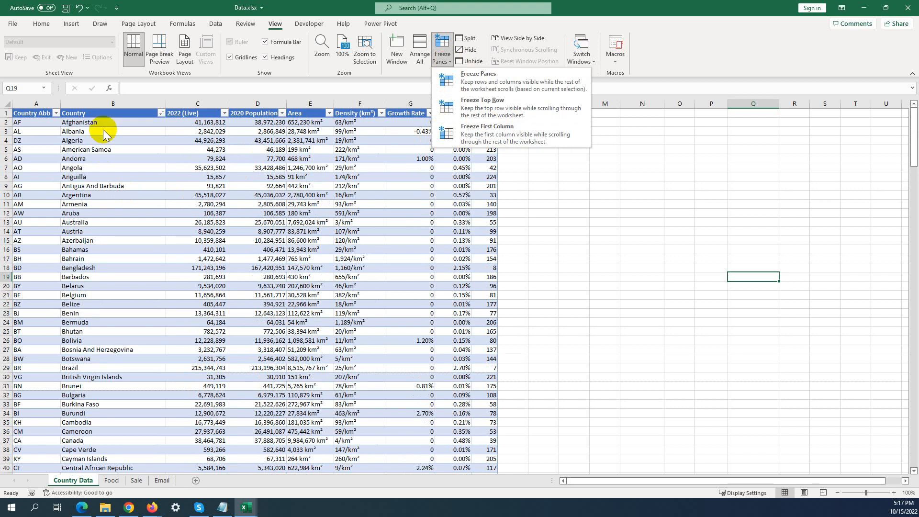
pyautogui.click(505, 131)
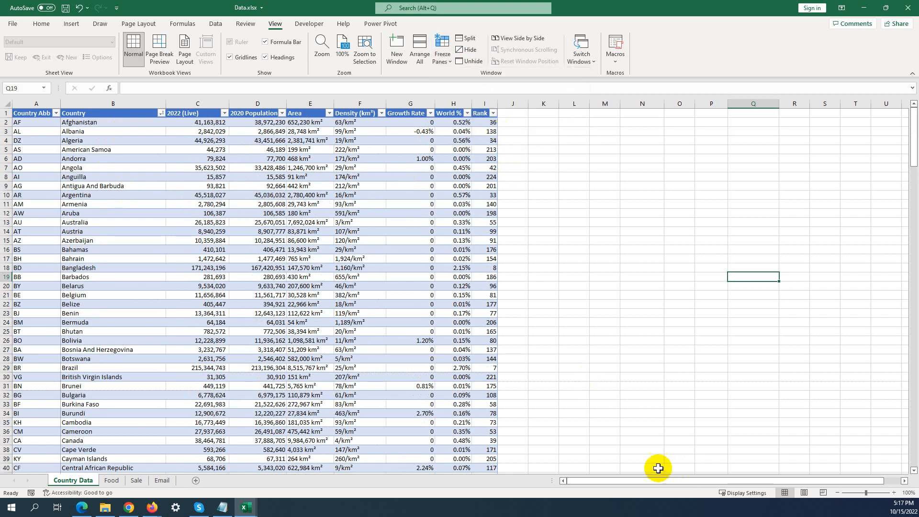
pyautogui.moveTo(601, 480); pyautogui.dragTo(535, 483)
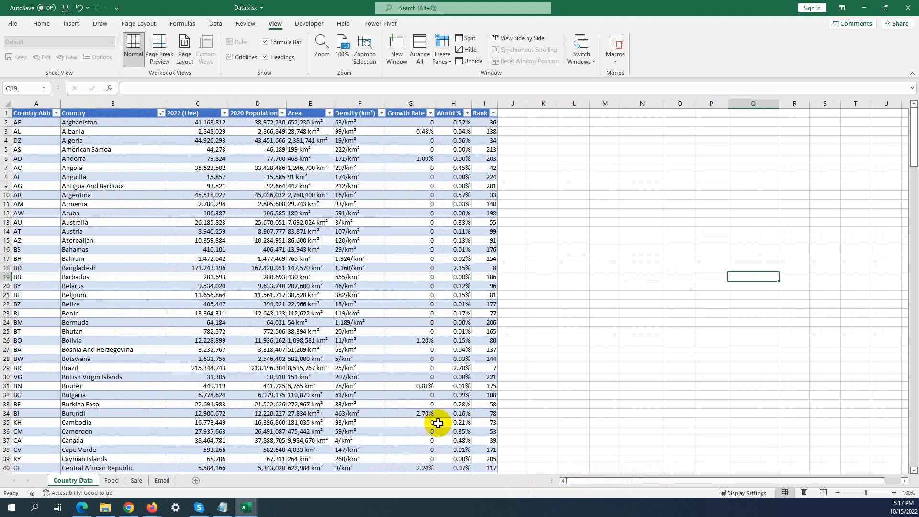
pyautogui.moveTo(589, 480); pyautogui.dragTo(526, 479)
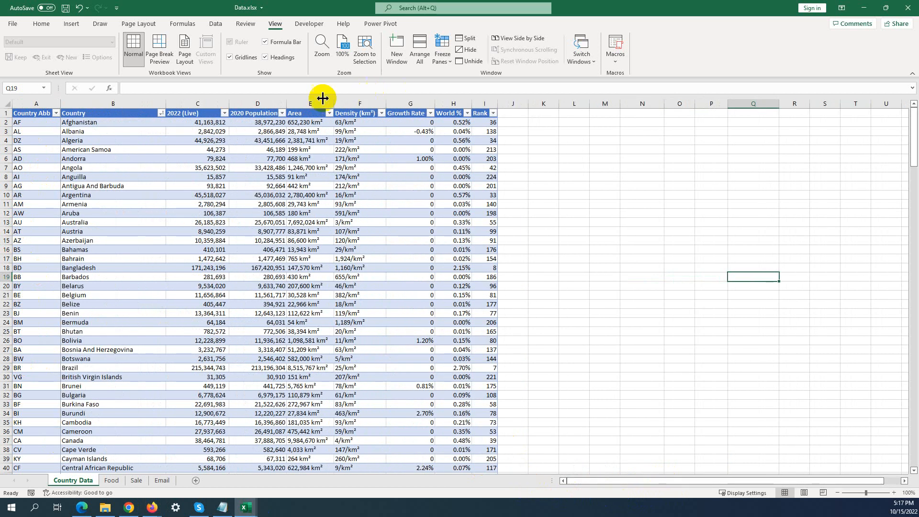
pyautogui.click(442, 53)
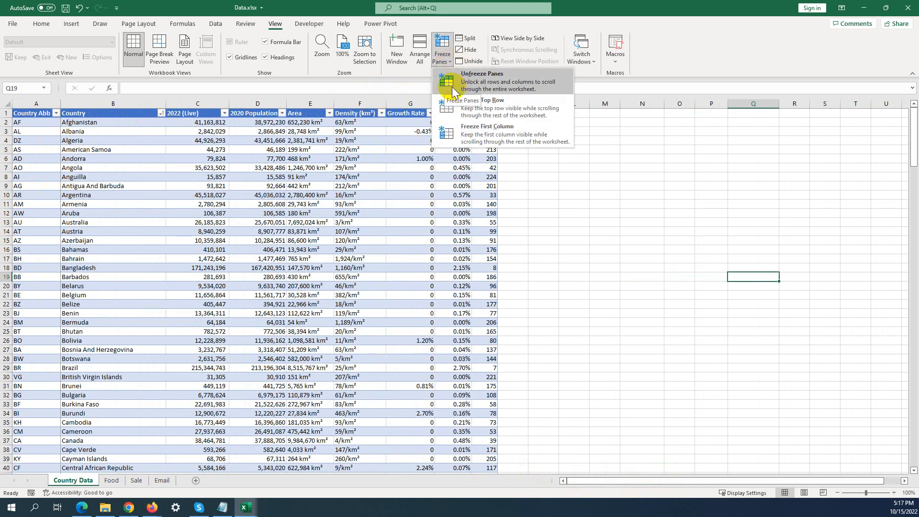
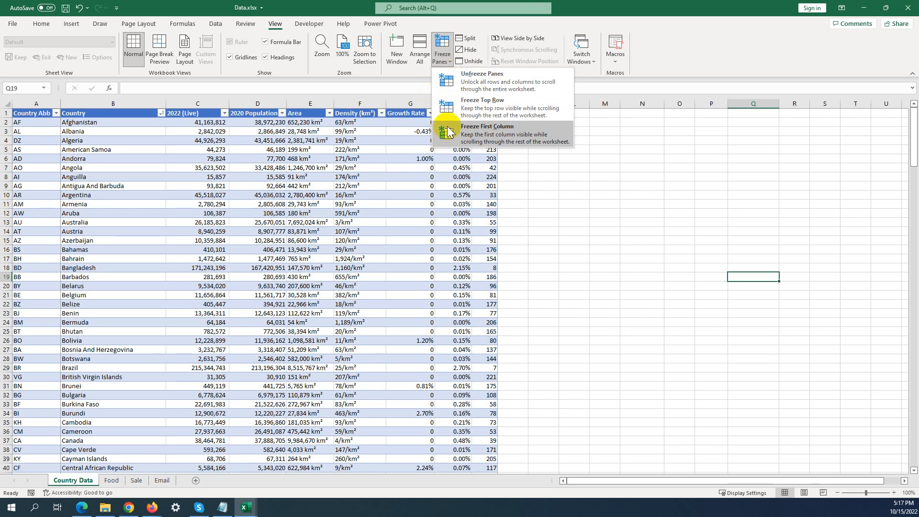
pyautogui.click(670, 187)
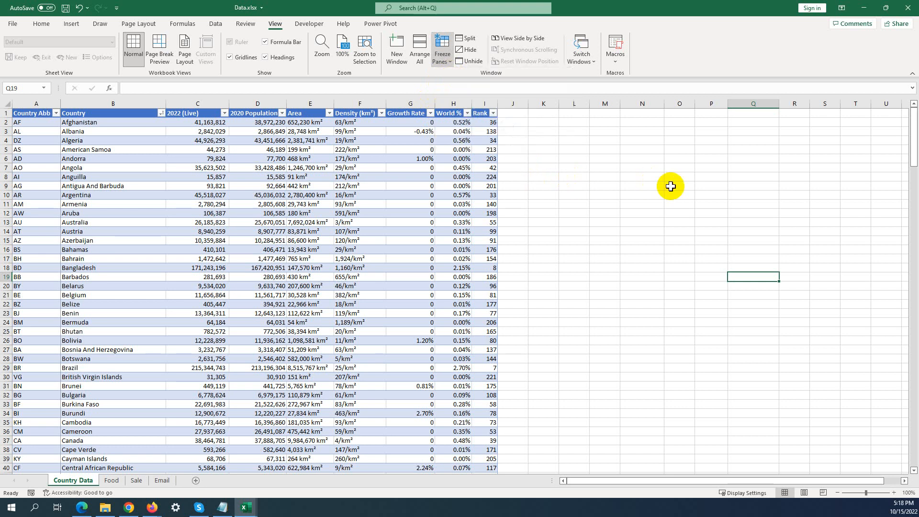
pyautogui.click(642, 192)
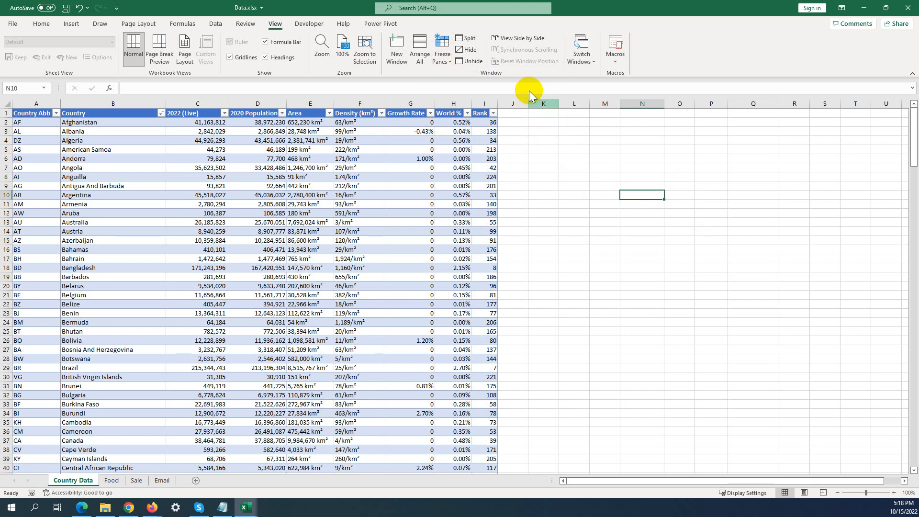
# Step: Split the Country Data window horizontally above row 10, the Argentina row, using cell A10 as the split position
pyautogui.click(470, 41)
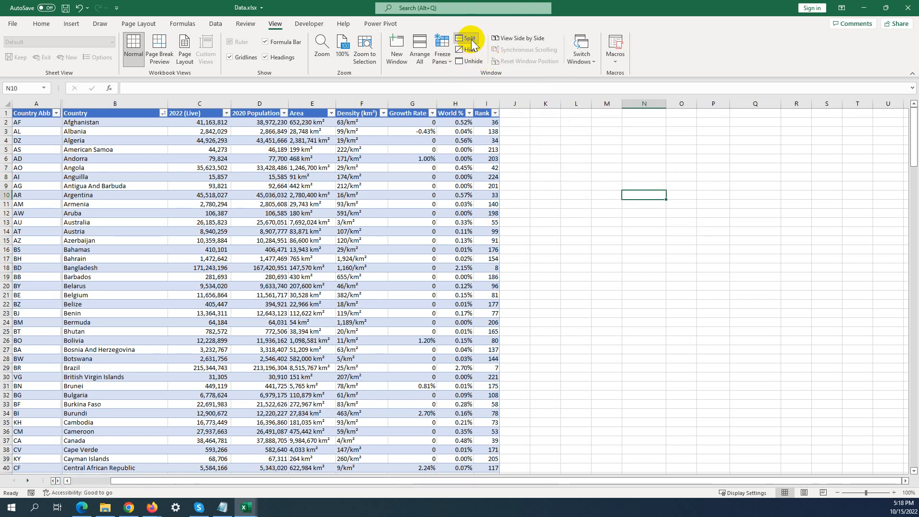
pyautogui.click(470, 41)
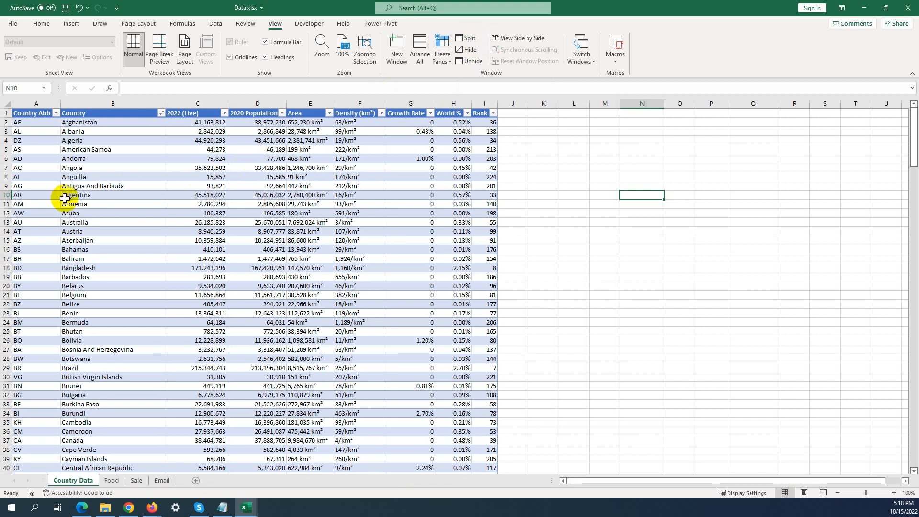
pyautogui.click(65, 196)
pyautogui.click(17, 194)
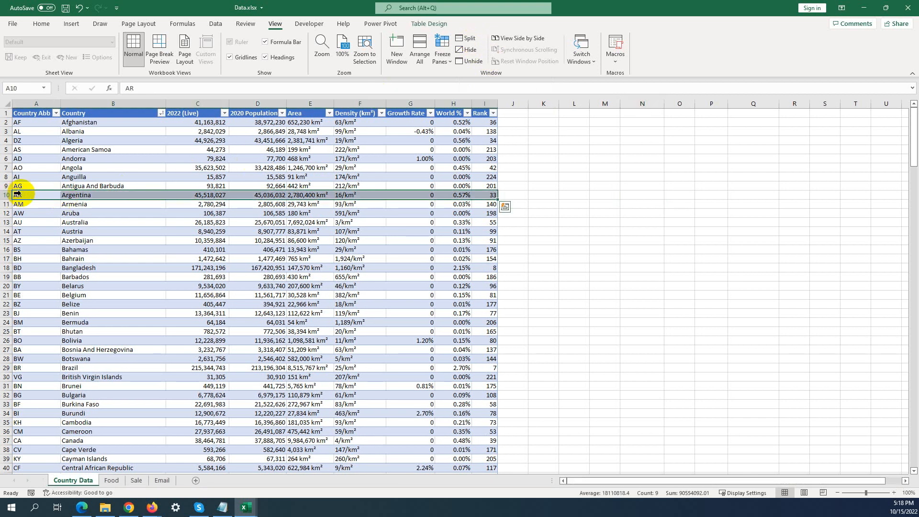
pyautogui.moveTo(99, 221); pyautogui.dragTo(71, 210)
pyautogui.click(26, 193)
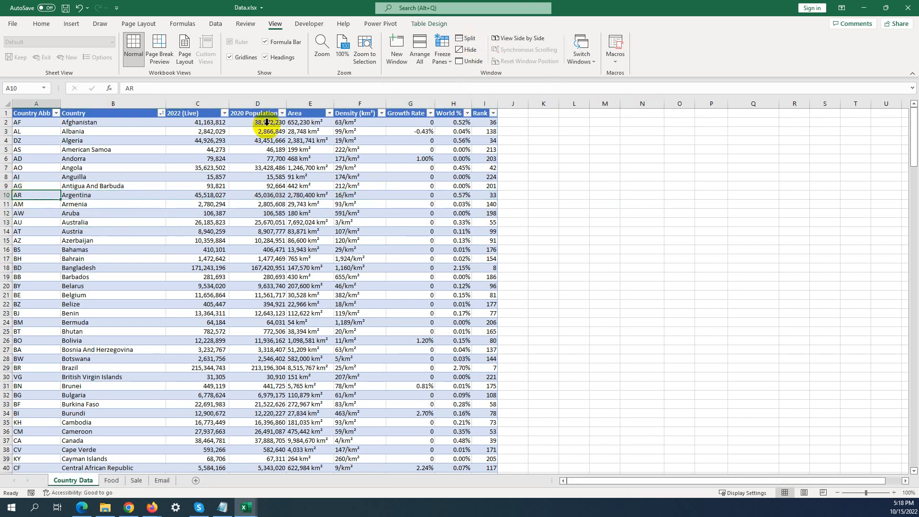
pyautogui.click(463, 40)
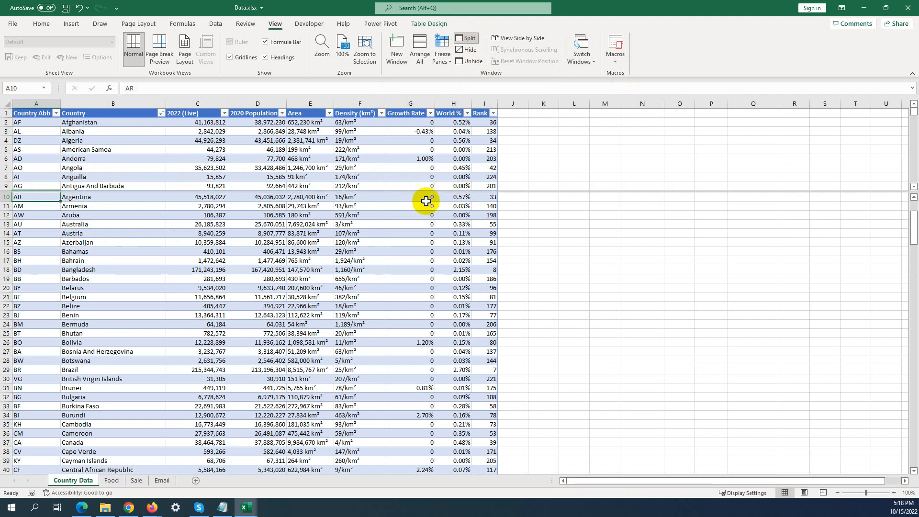
# Step: Look through the country rows in the lower pane, moving down and back up, and compare them with rows 1 to 9 above
pyautogui.scroll(-8, 402, 197)
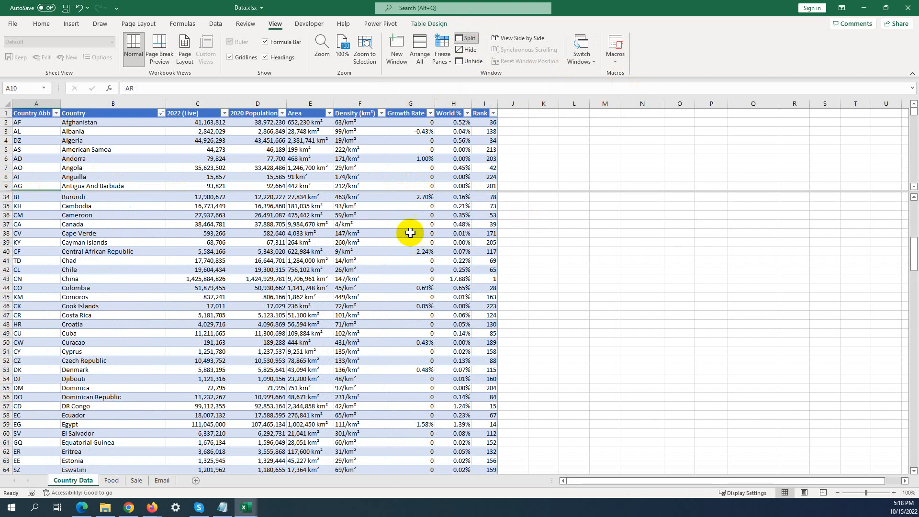
pyautogui.scroll(-4, 410, 249)
pyautogui.scroll(10, 410, 255)
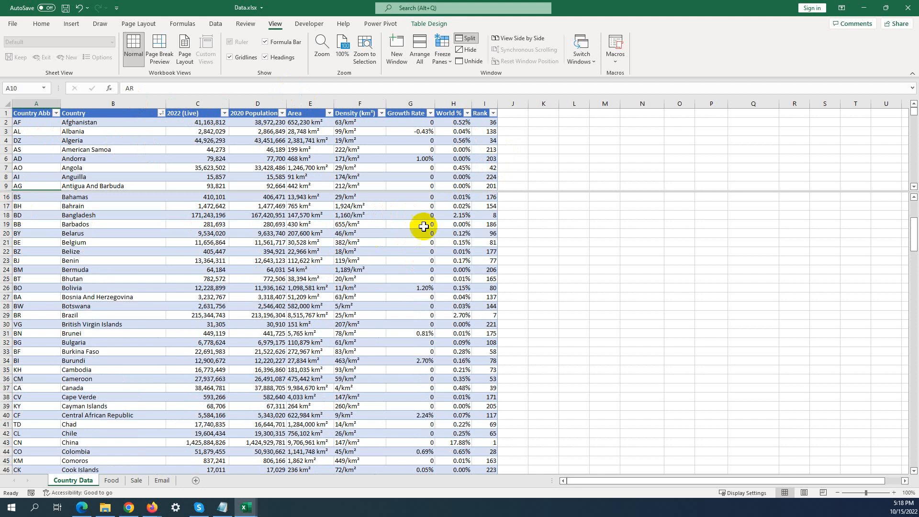
pyautogui.scroll(-14, 277, 199)
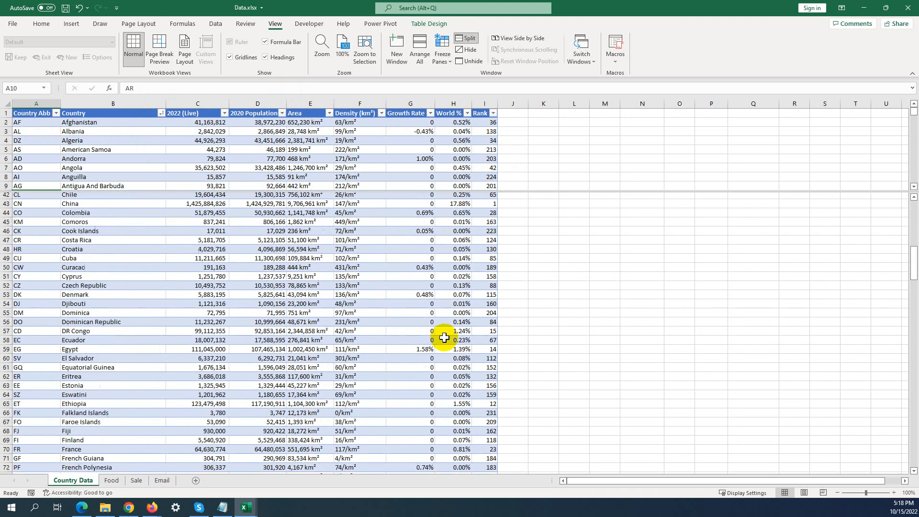
pyautogui.scroll(-14, 441, 334)
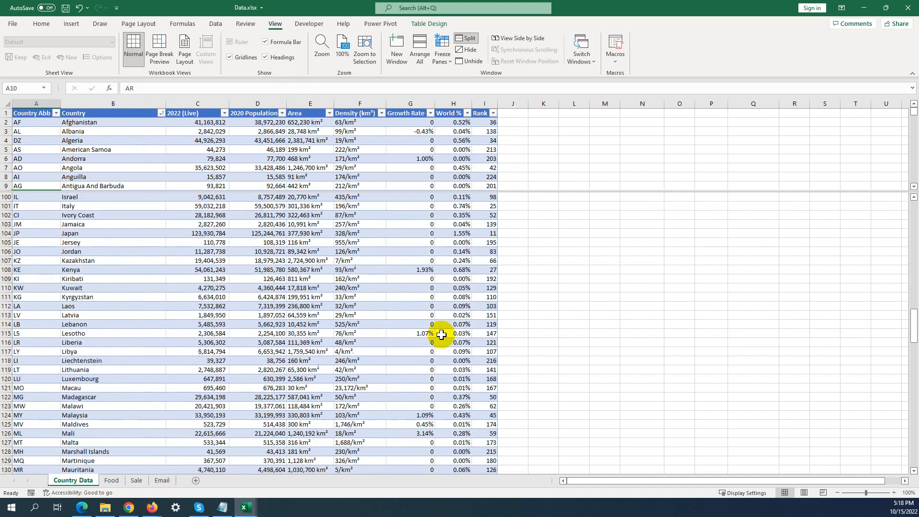
pyautogui.scroll(-3, 441, 334)
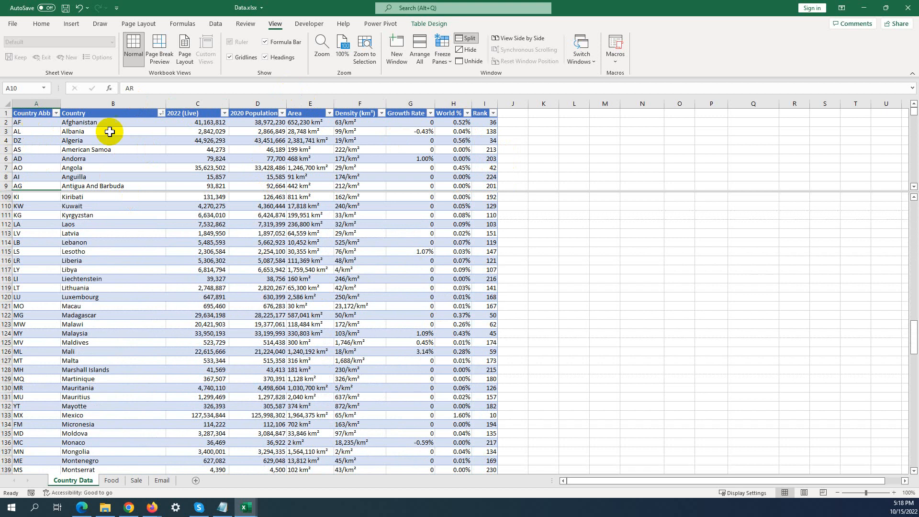
# Step: Hide the Data.xlsx window, maximize and close Excel lesson.xlsx, and discard the unsaved changes to Data.xlsx
pyautogui.click(469, 50)
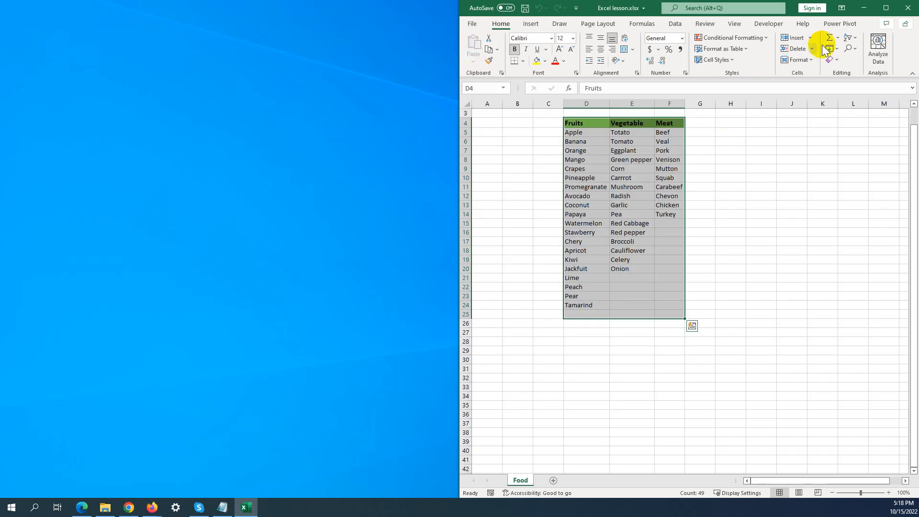
pyautogui.click(886, 8)
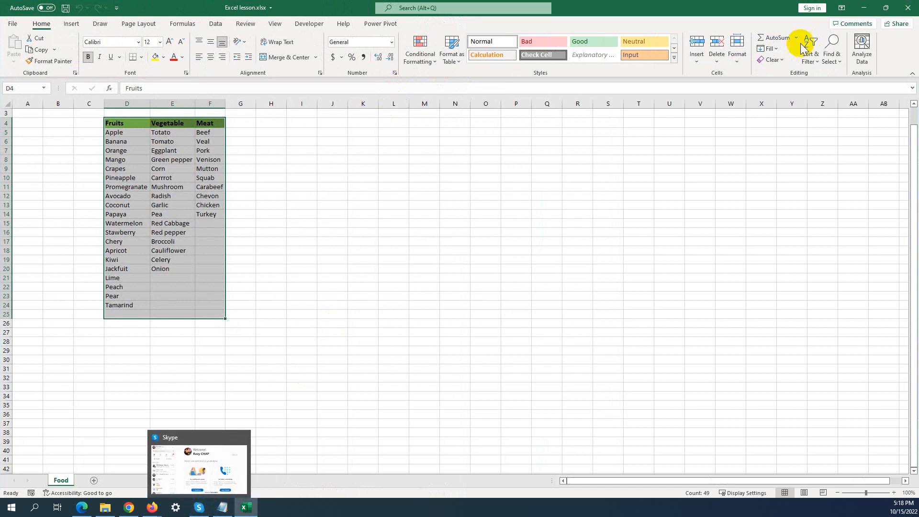
pyautogui.click(907, 7)
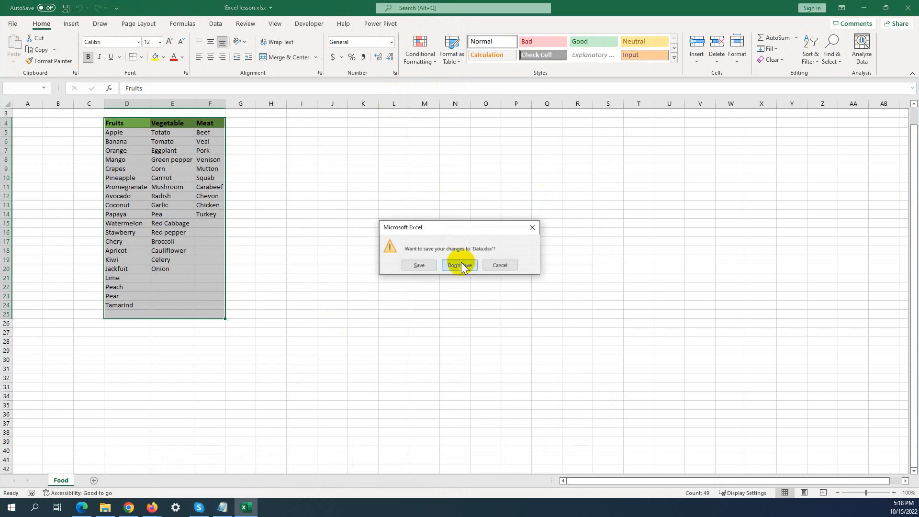
pyautogui.click(459, 264)
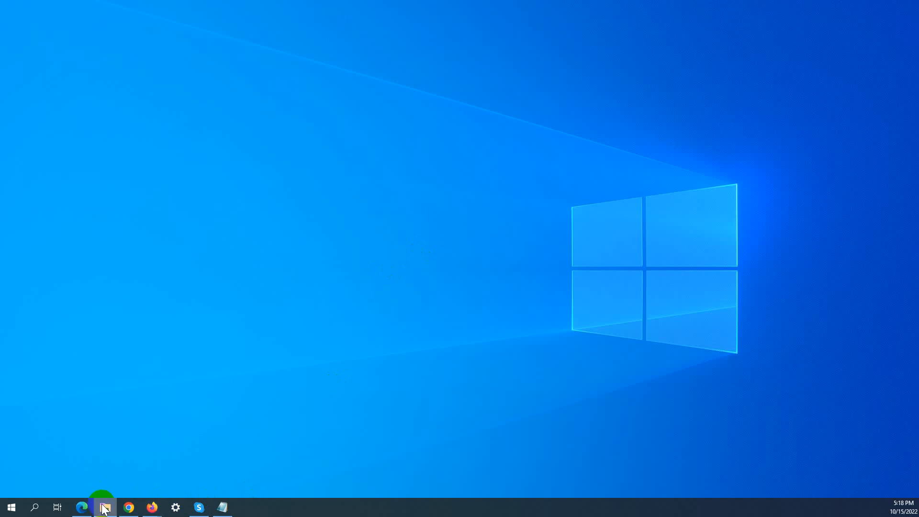
# Step: Reopen Data.xlsx from File Explorer, maximize its window and display the Country Data sheet
pyautogui.click(105, 508)
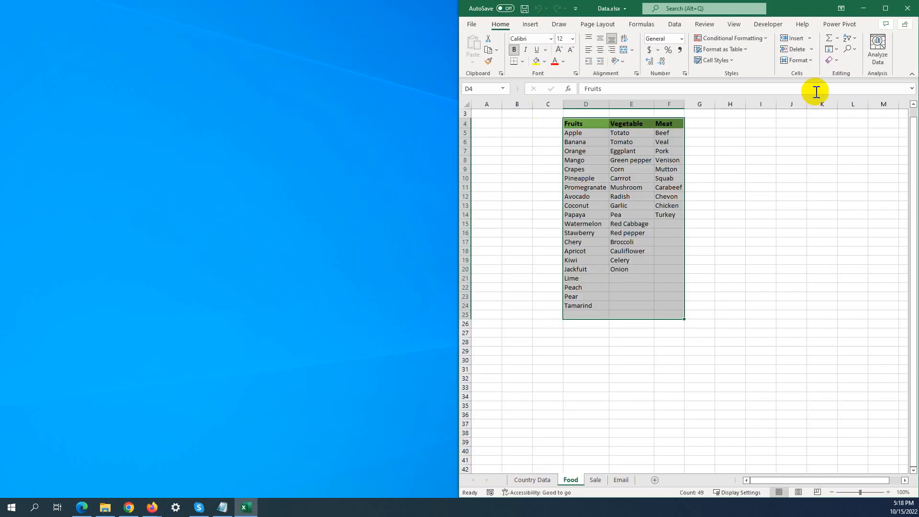
pyautogui.click(884, 8)
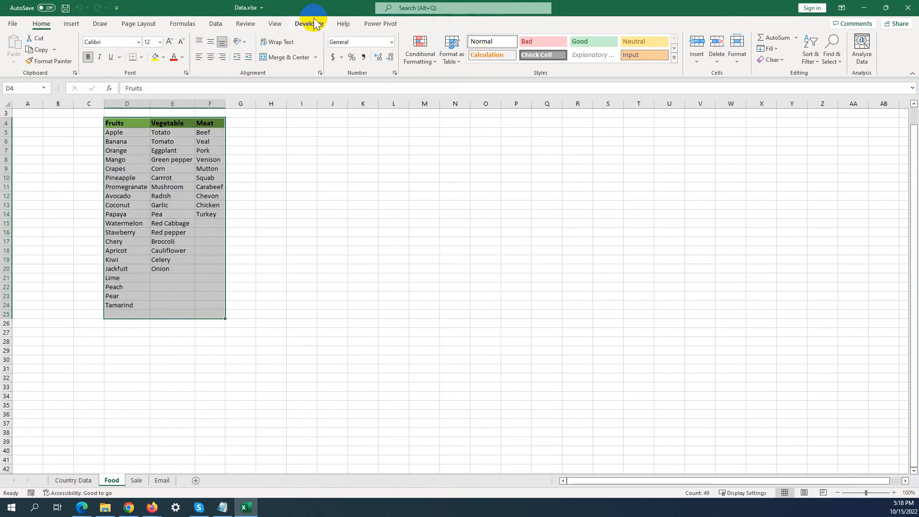
pyautogui.click(270, 24)
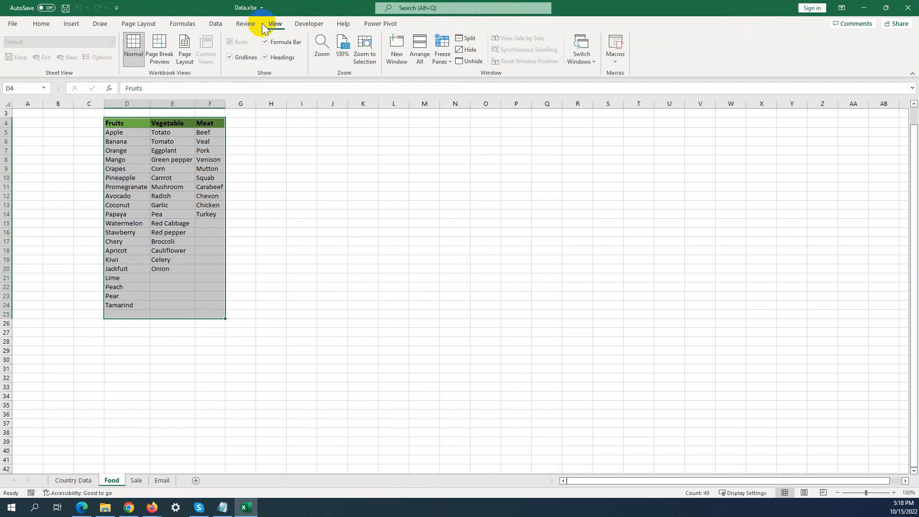
pyautogui.click(74, 480)
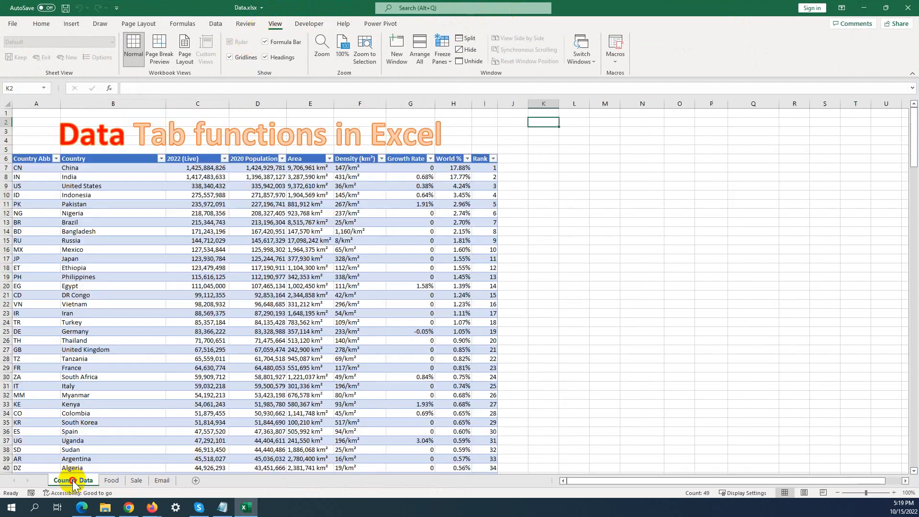
# Step: Delete the "Data Tab functions in Excel" title text above the country table
pyautogui.click(66, 131)
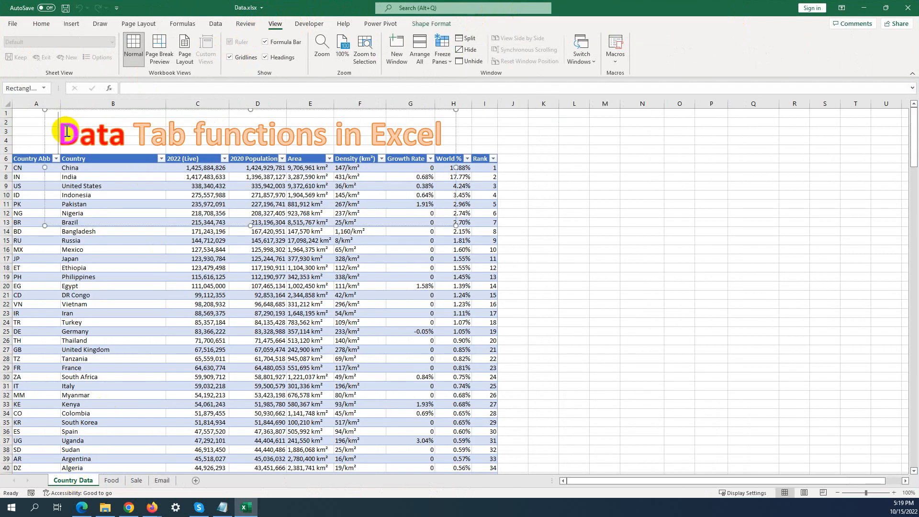
pyautogui.click(48, 110)
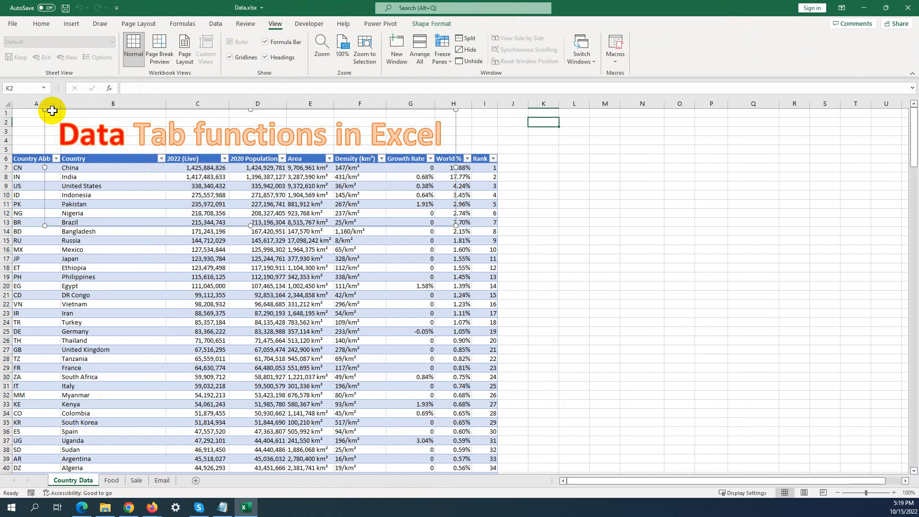
pyautogui.press('Delete')
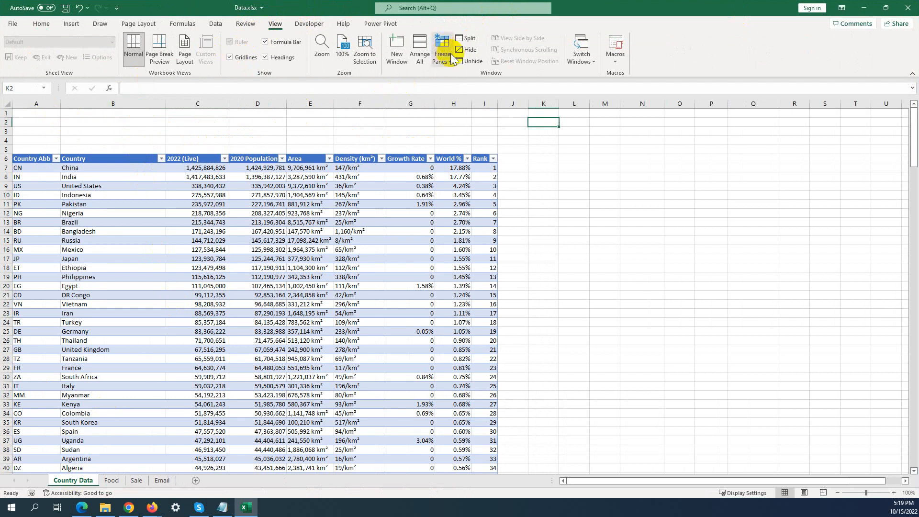
# Step: Hide the Data.xlsx workbook window, and bring it back by choosing Data.xlsx in the Unhide dialog
pyautogui.click(472, 53)
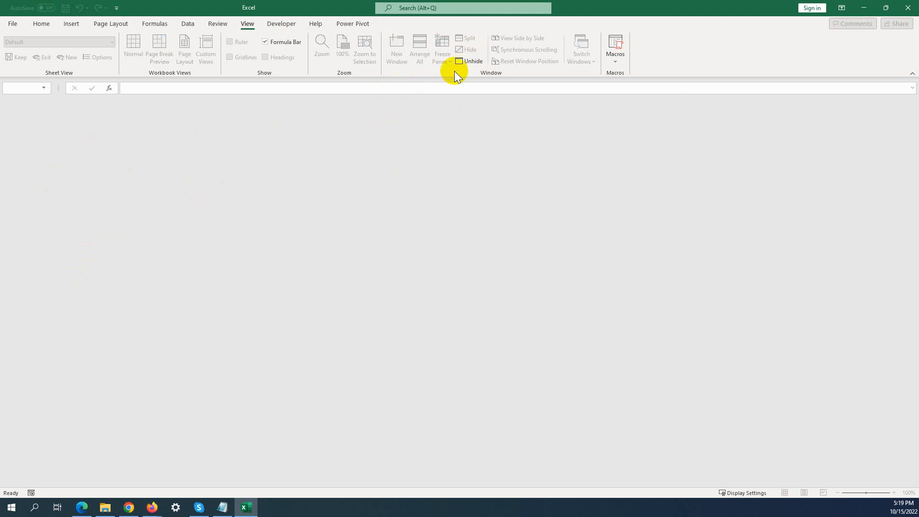
pyautogui.click(466, 61)
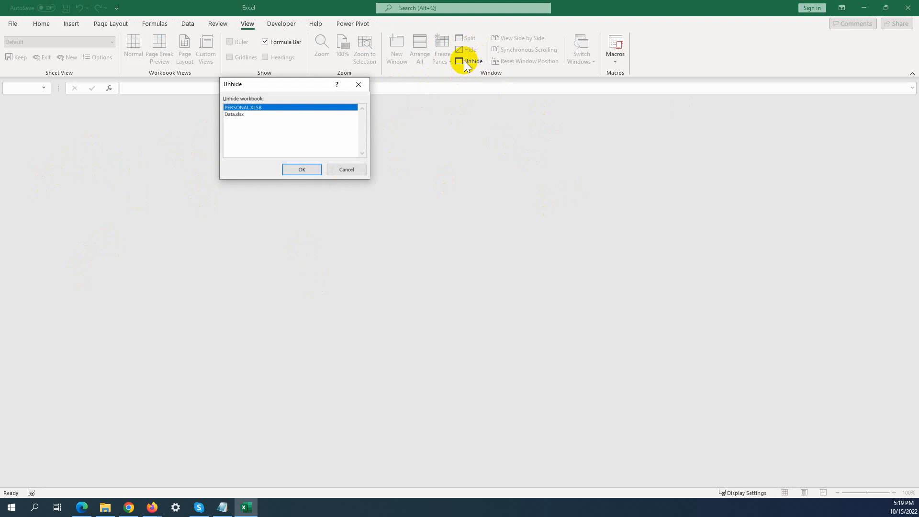
pyautogui.click(236, 115)
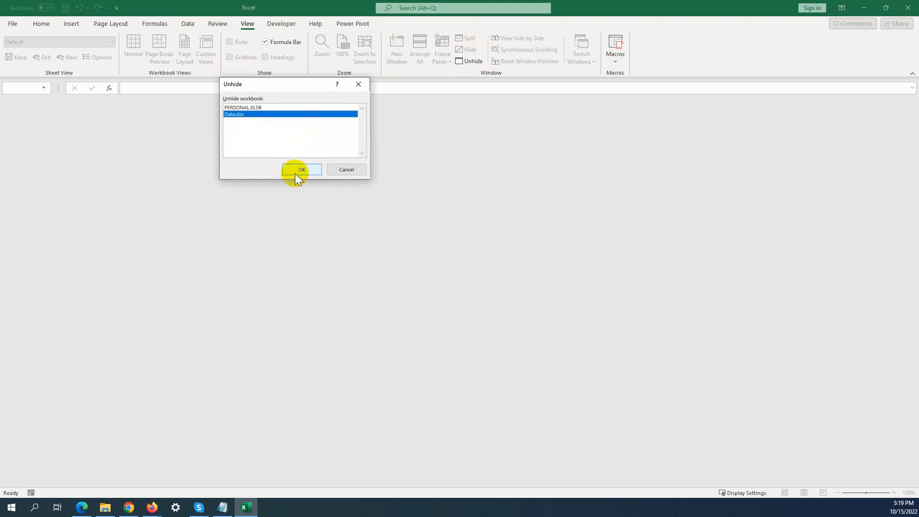
pyautogui.click(240, 106)
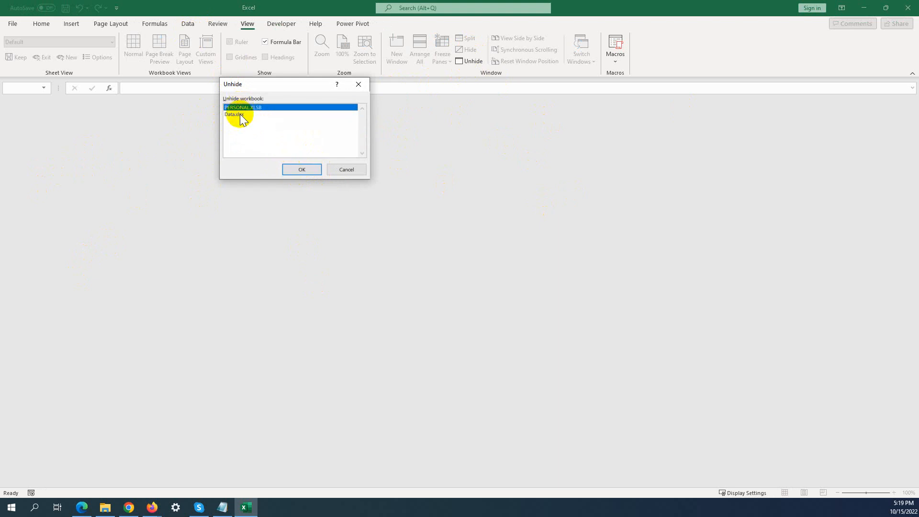
pyautogui.click(233, 115)
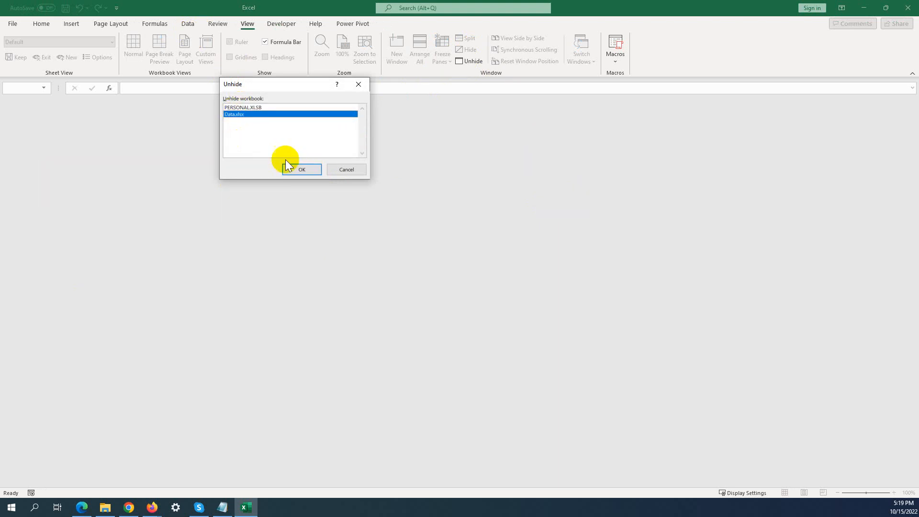
pyautogui.click(304, 169)
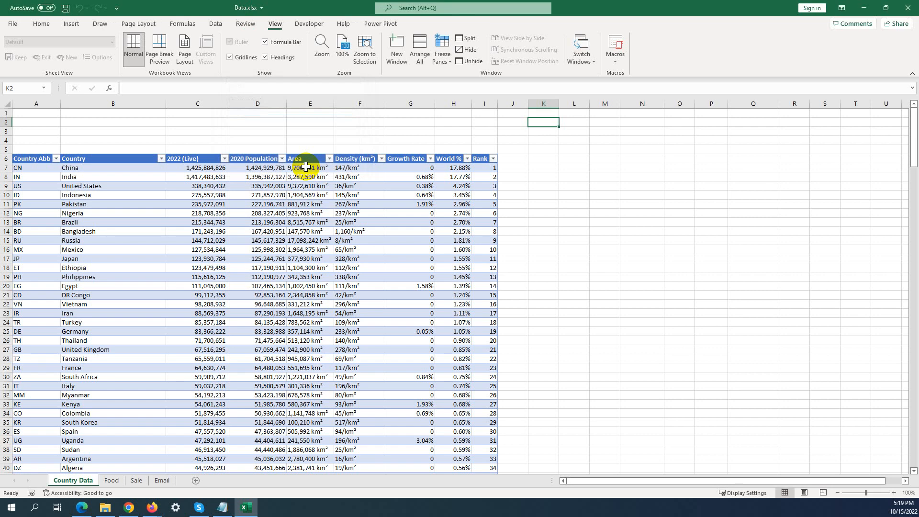
# Step: Check which workbook windows Switch Windows offers while working in Data.xlsx
pyautogui.scroll(-2, 364, 133)
pyautogui.scroll(-1, 364, 133)
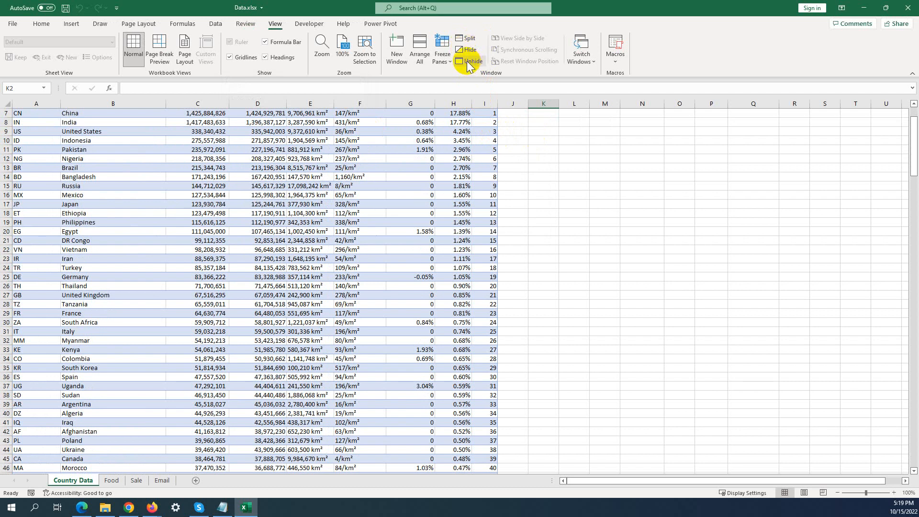
pyautogui.click(538, 178)
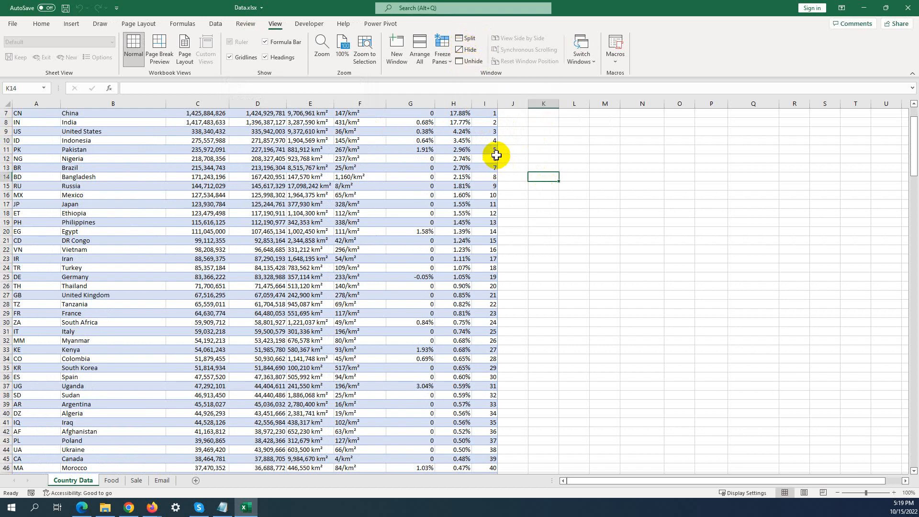
pyautogui.click(590, 60)
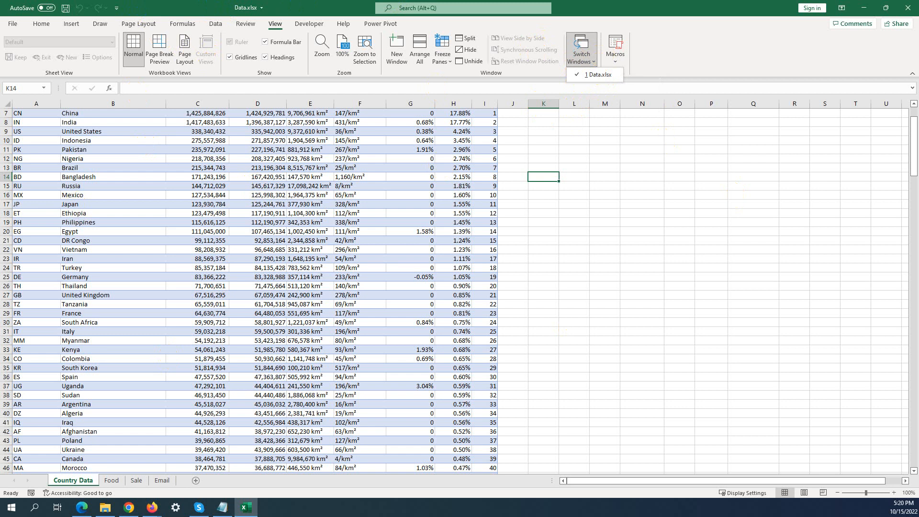
pyautogui.press('Escape')
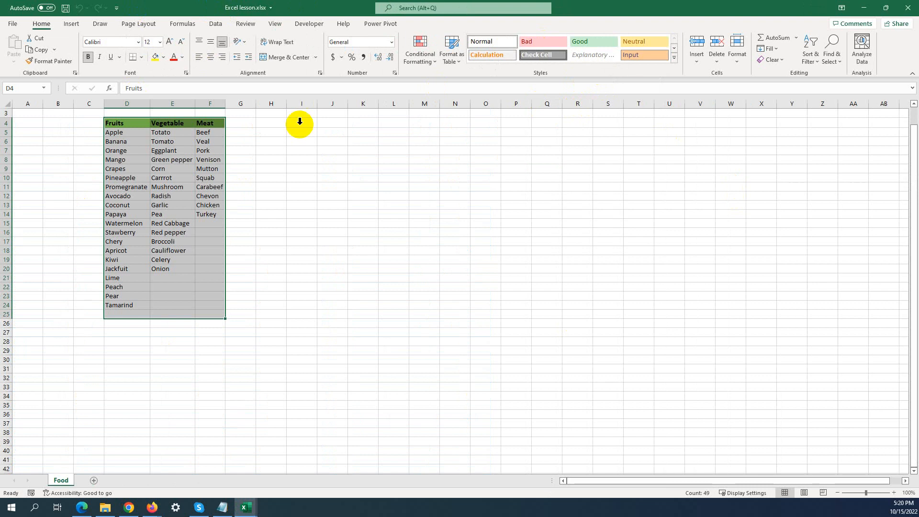
# Step: Minimize Excel lesson.xlsx to return to Data.xlsx, and compare the Switch Windows choices with the open workbook previews
pyautogui.click(863, 7)
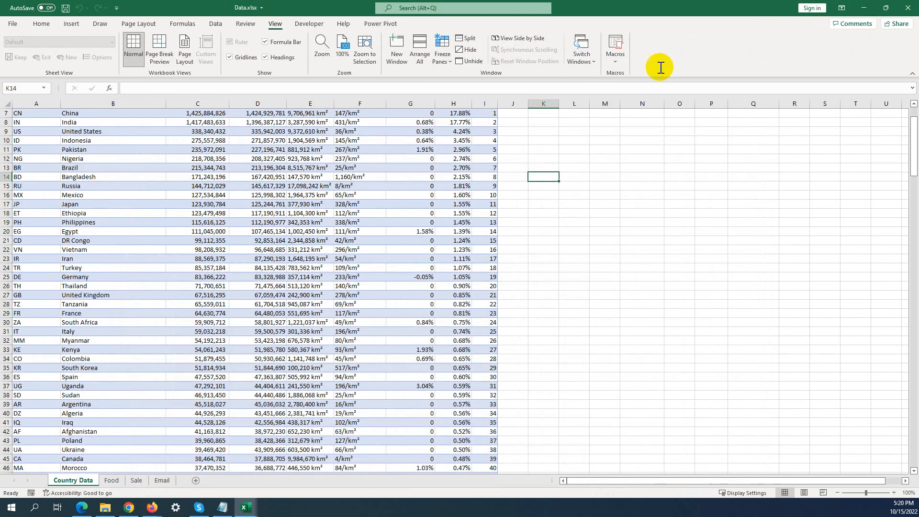
pyautogui.click(593, 61)
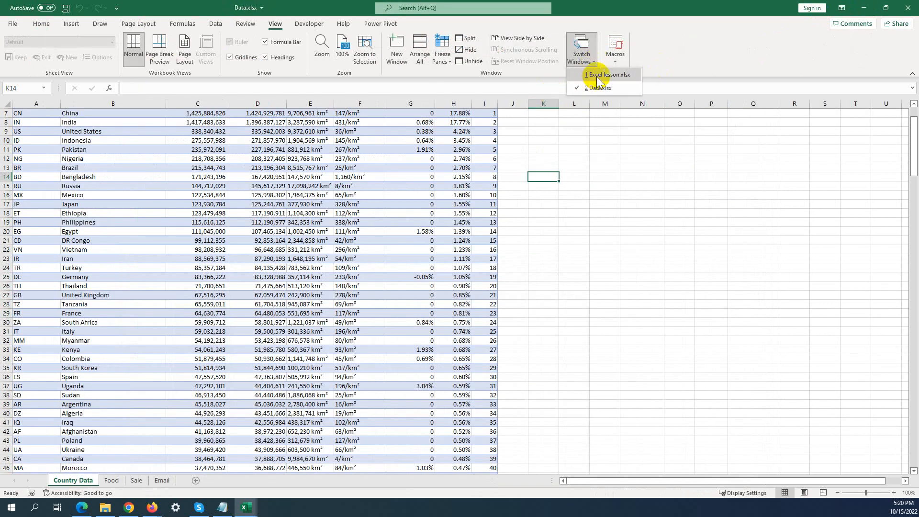
pyautogui.click(248, 508)
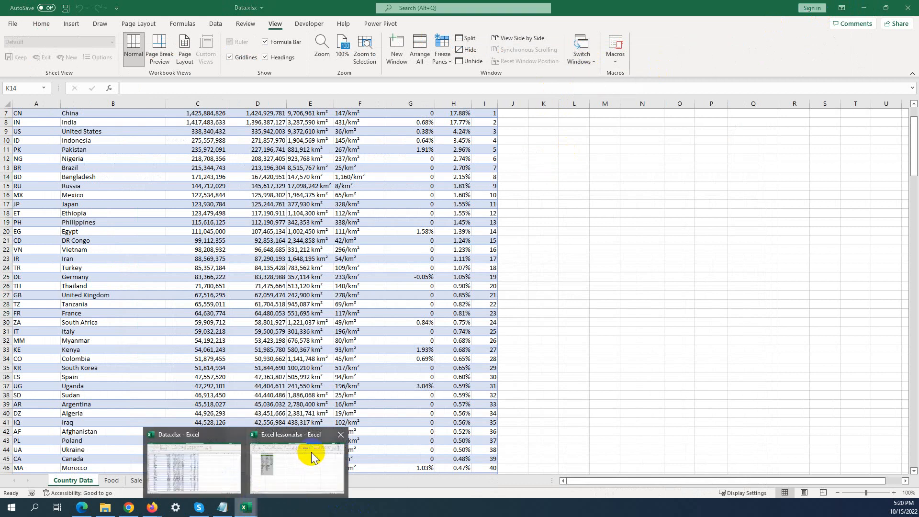
pyautogui.moveTo(312, 451)
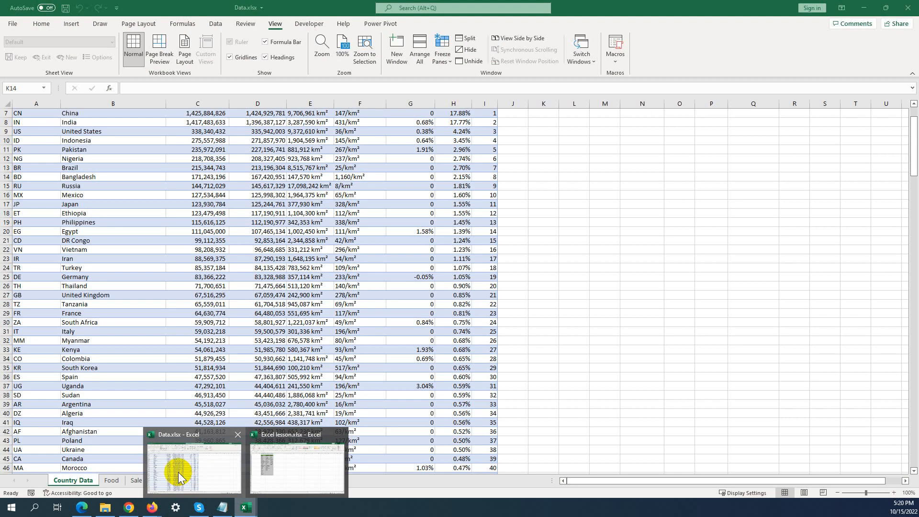
# Step: Bring Data.xlsx to the front, review its Switch Windows choices, and switch to Excel lesson.xlsx with that command
pyautogui.click(178, 472)
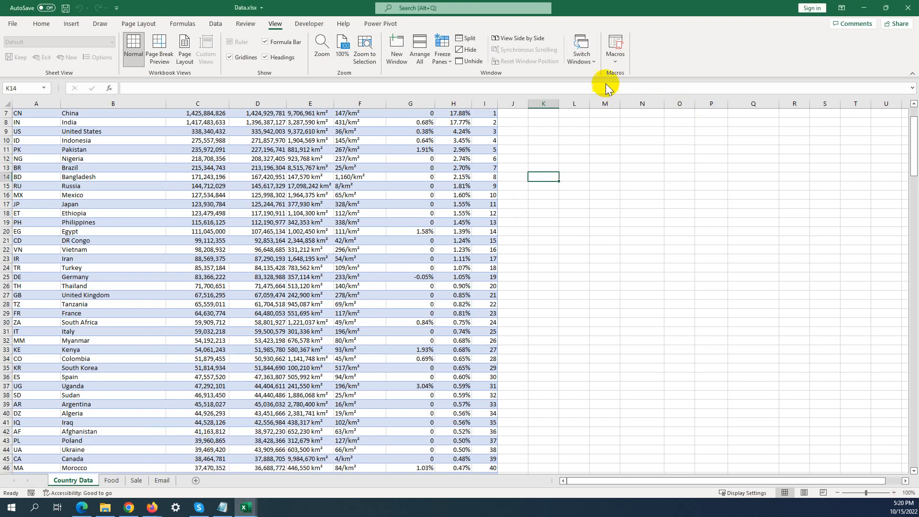
pyautogui.click(591, 61)
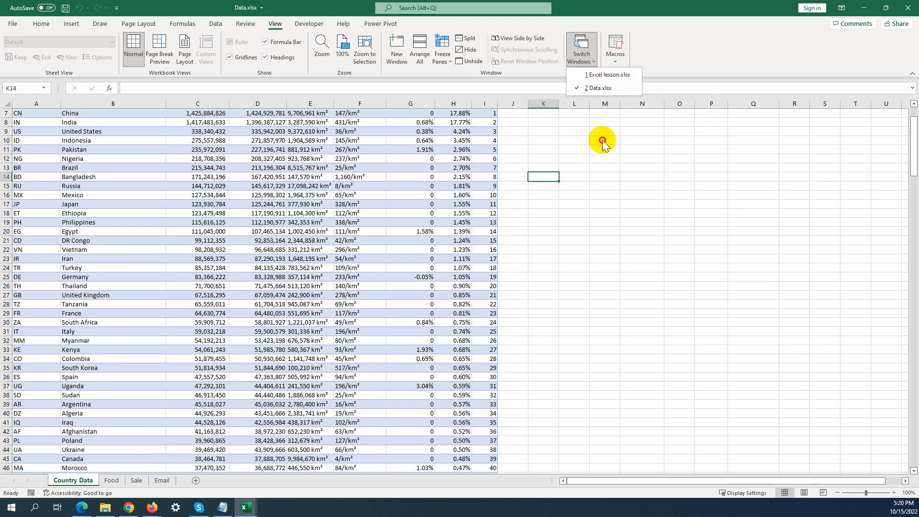
pyautogui.click(252, 508)
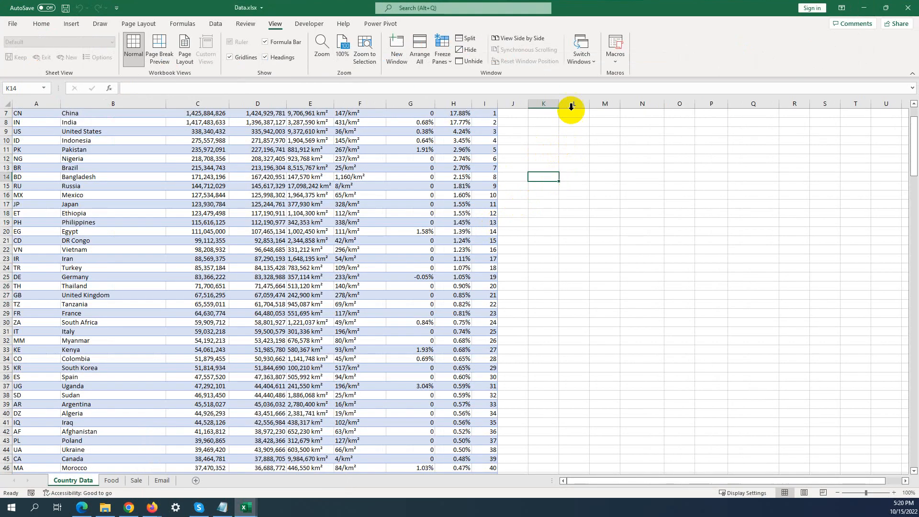
pyautogui.click(593, 60)
pyautogui.click(602, 75)
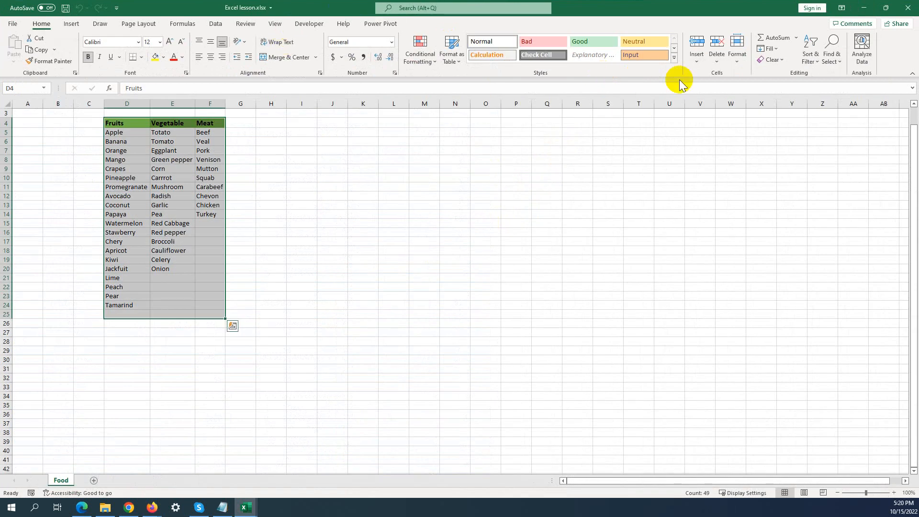
# Step: Return to Data.xlsx with Switch Windows, and check the previews of the open workbooks
pyautogui.click(267, 25)
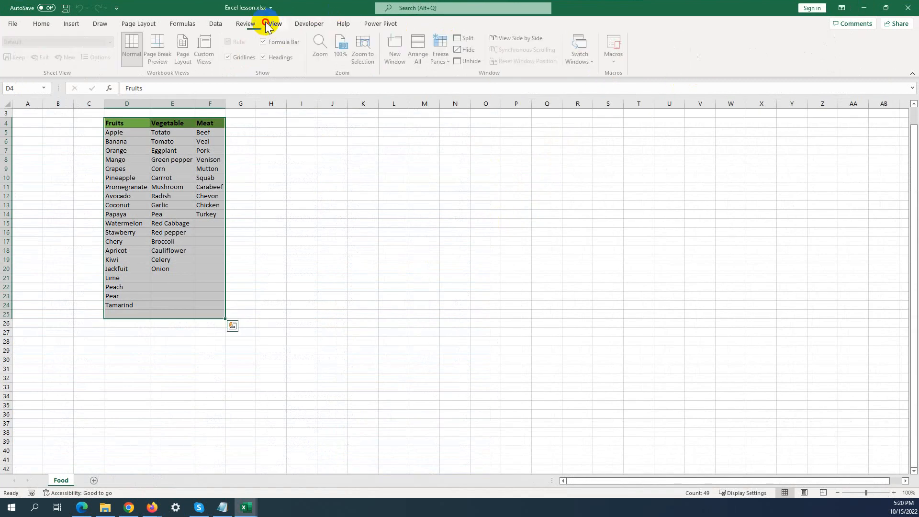
pyautogui.click(596, 62)
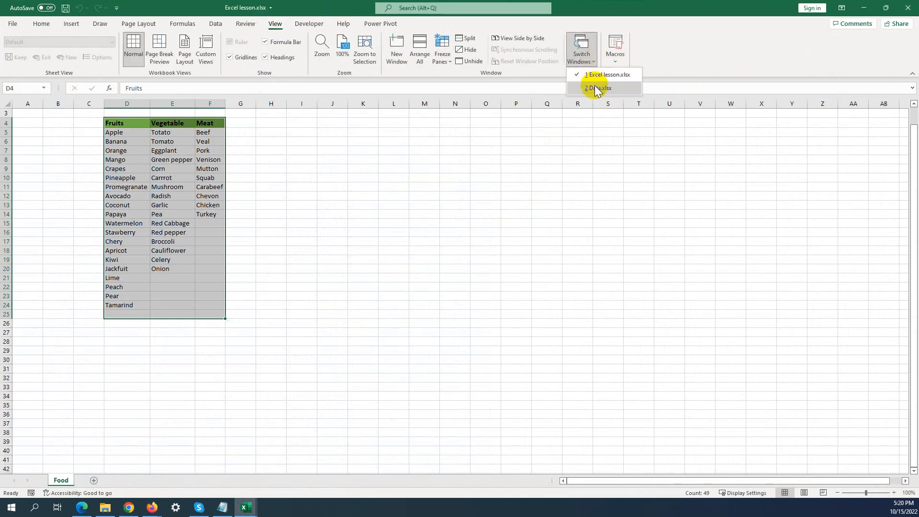
pyautogui.click(596, 89)
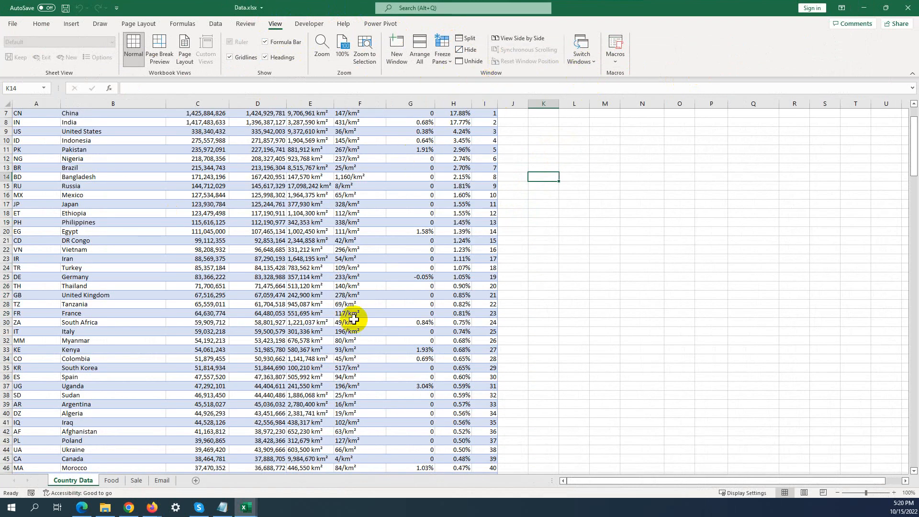
pyautogui.click(244, 508)
pyautogui.moveTo(244, 508)
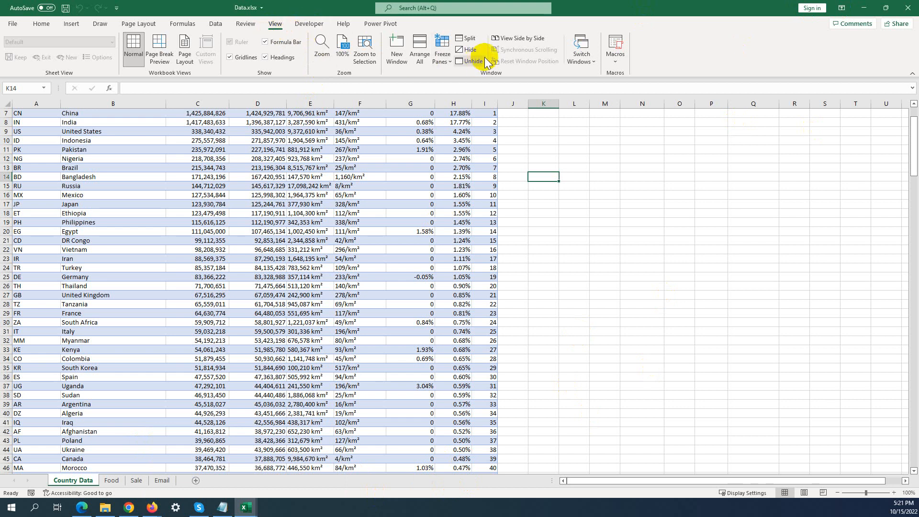
# Step: Select a Density cell in the country table and display Data.xlsx and Excel lesson.xlsx with View Side by Side
pyautogui.click(418, 140)
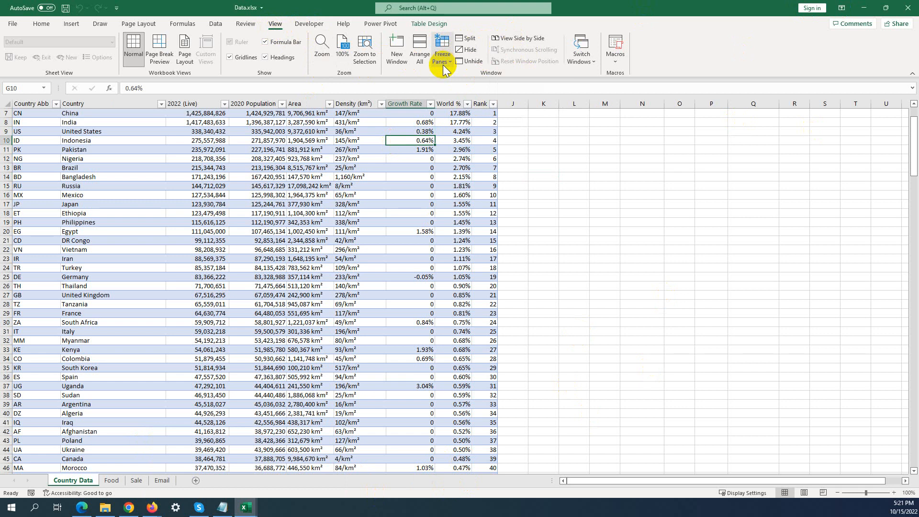
pyautogui.click(358, 185)
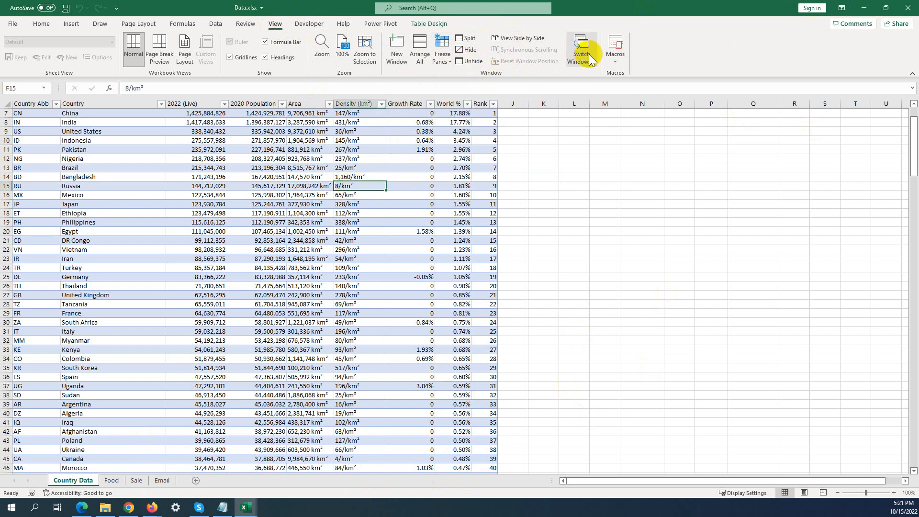
pyautogui.click(511, 43)
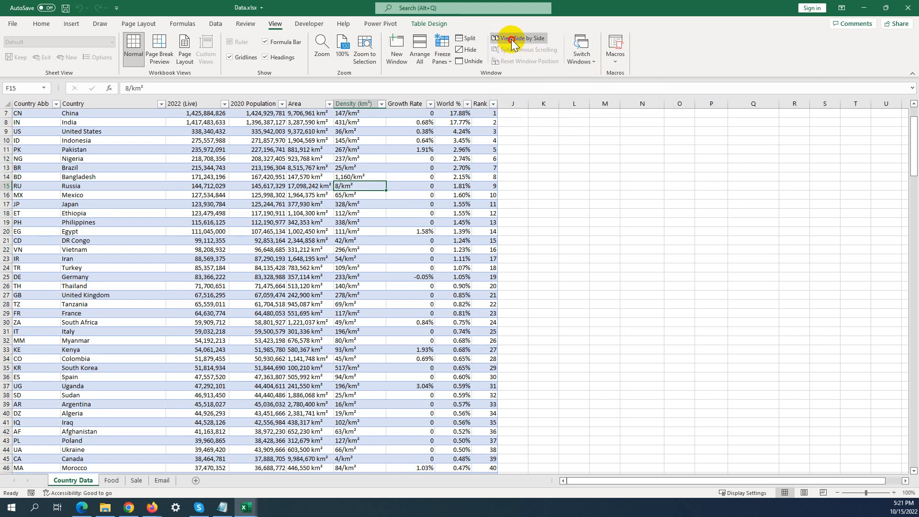
# Step: Examine how Synchronous Scrolling moves the rows of Data.xlsx and Excel lesson.xlsx together in the stacked windows
pyautogui.scroll(-4, 268, 381)
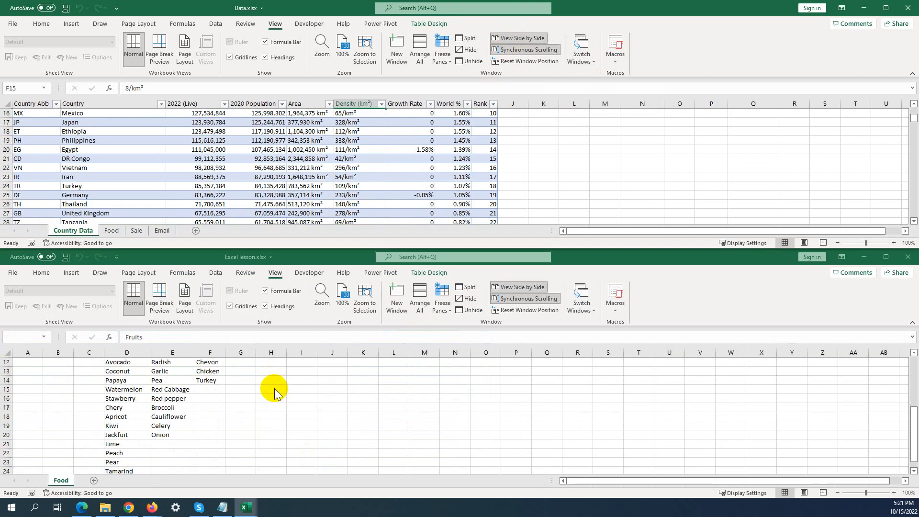
pyautogui.scroll(5, 269, 397)
pyautogui.scroll(-8, 268, 401)
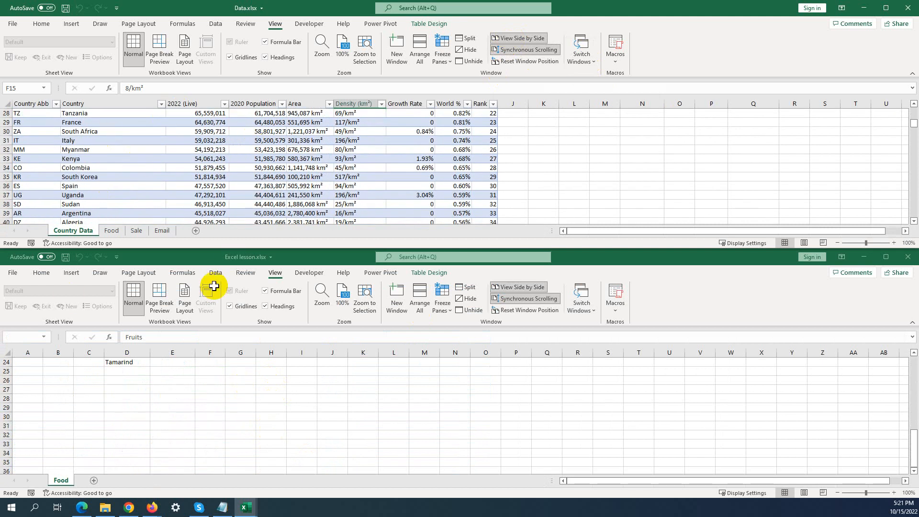
pyautogui.scroll(-4, 143, 216)
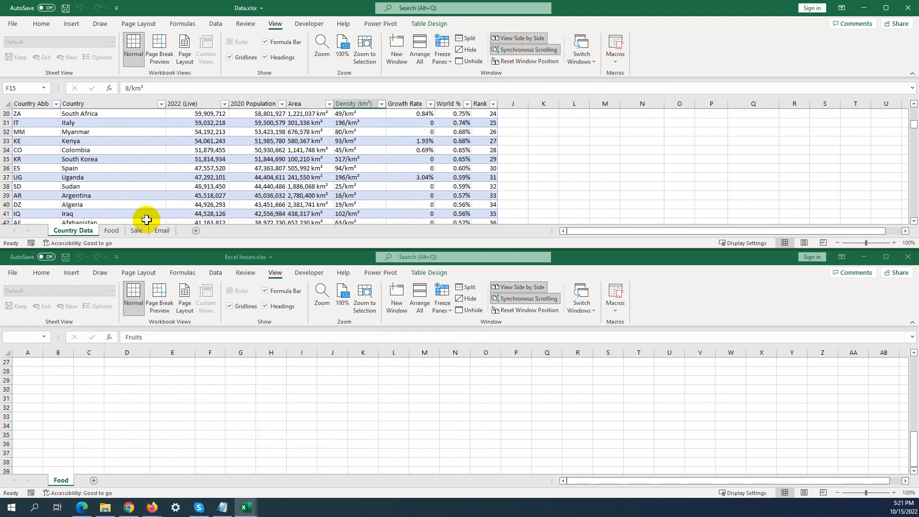
pyautogui.scroll(8, 192, 365)
pyautogui.scroll(4, 193, 365)
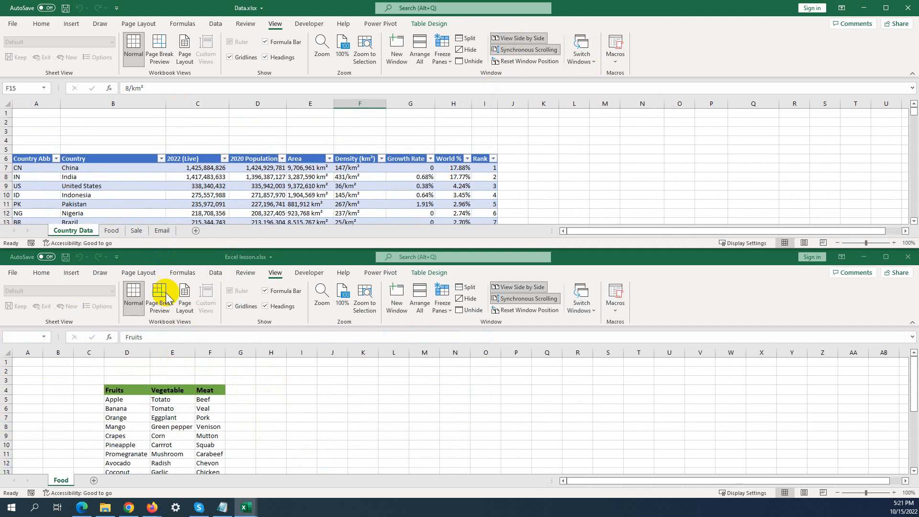
pyautogui.scroll(-3, 151, 380)
pyautogui.scroll(3, 151, 380)
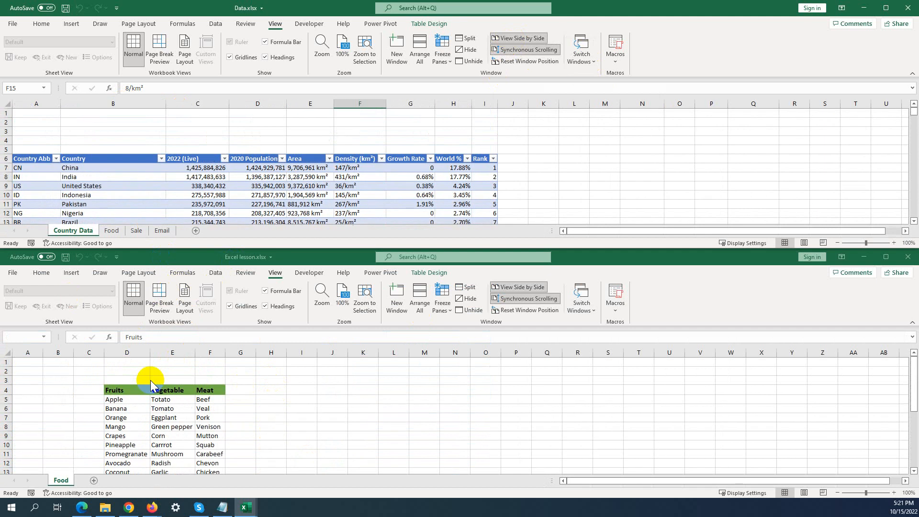
pyautogui.scroll(-4, 151, 380)
pyautogui.scroll(4, 152, 380)
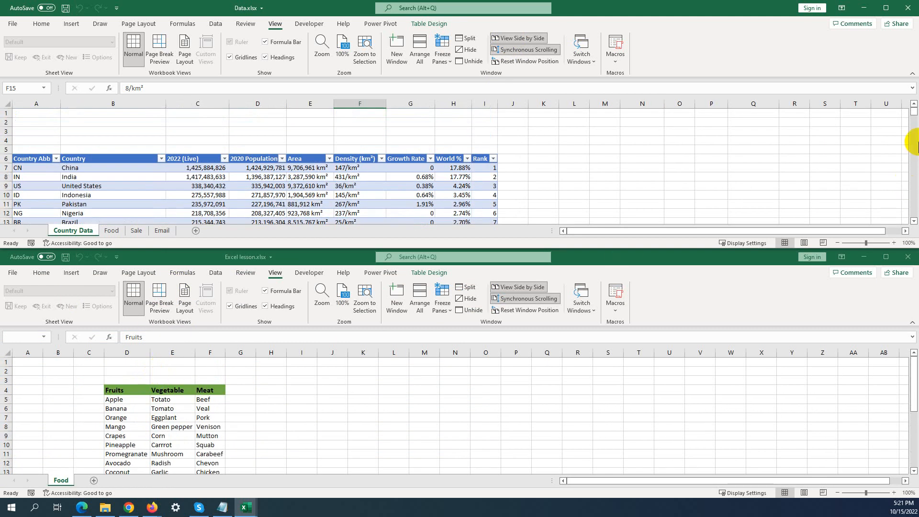
pyautogui.click(914, 149)
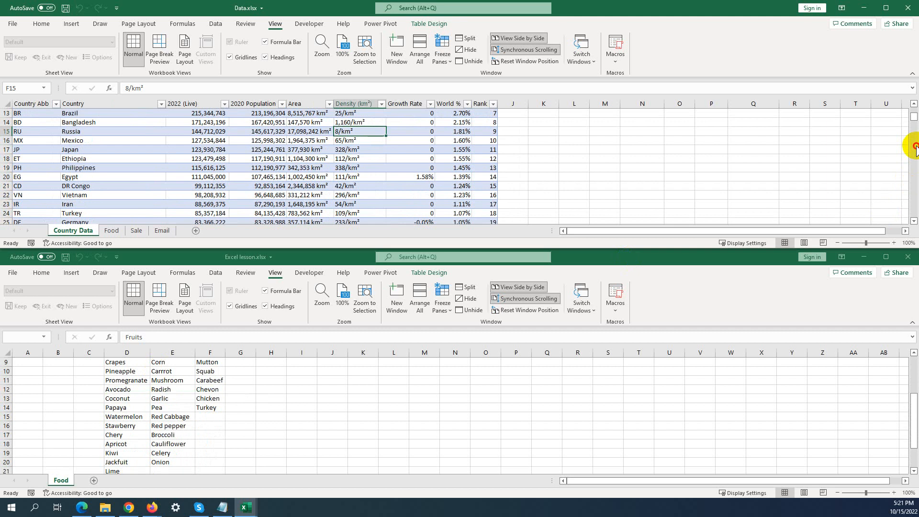
pyautogui.click(915, 150)
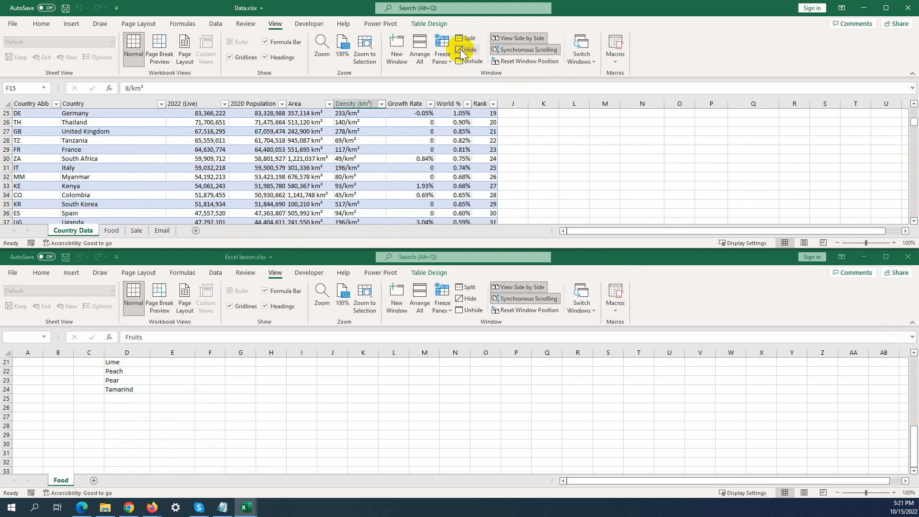
# Step: Arrange the two workbook windows vertically, and bring the first rows of both sheets into view
pyautogui.click(420, 55)
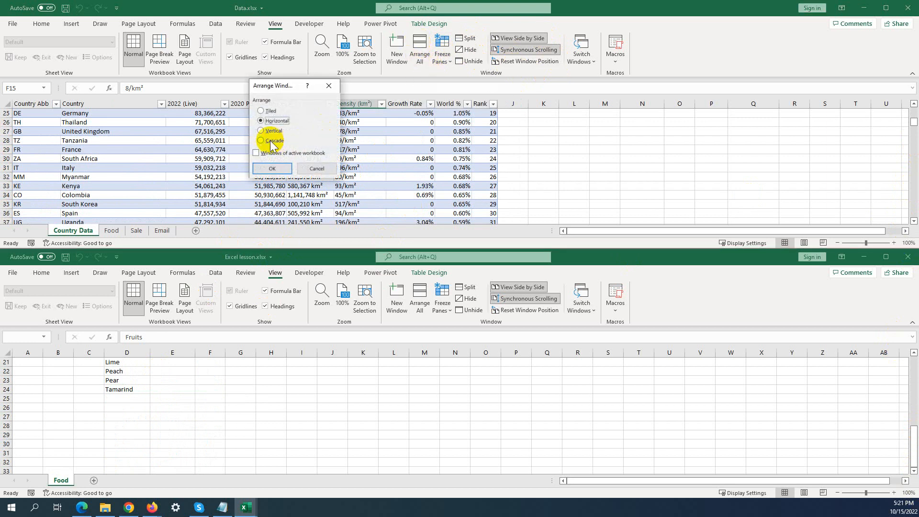
pyautogui.click(271, 168)
pyautogui.scroll(7, 592, 287)
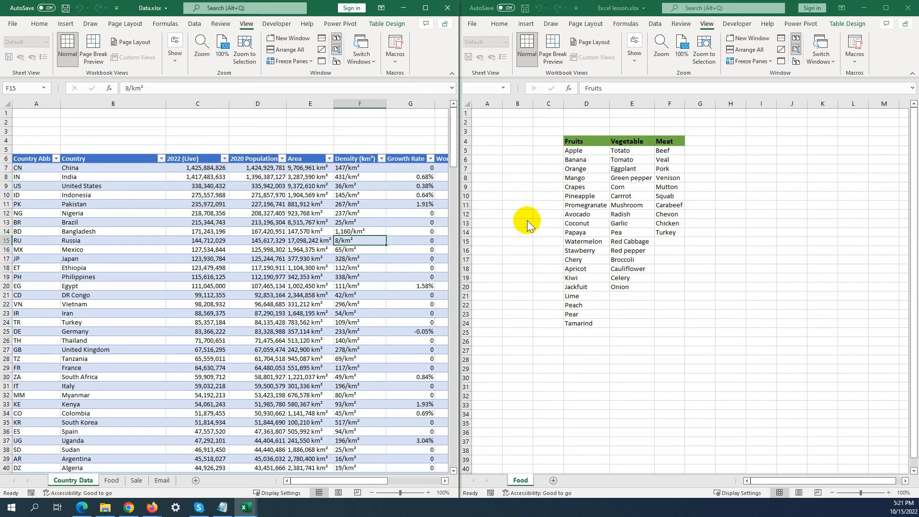
# Step: Check how far down the country list and the Food sheet scroll together in the vertical window arrangement
pyautogui.scroll(-3, 527, 220)
pyautogui.scroll(3, 409, 123)
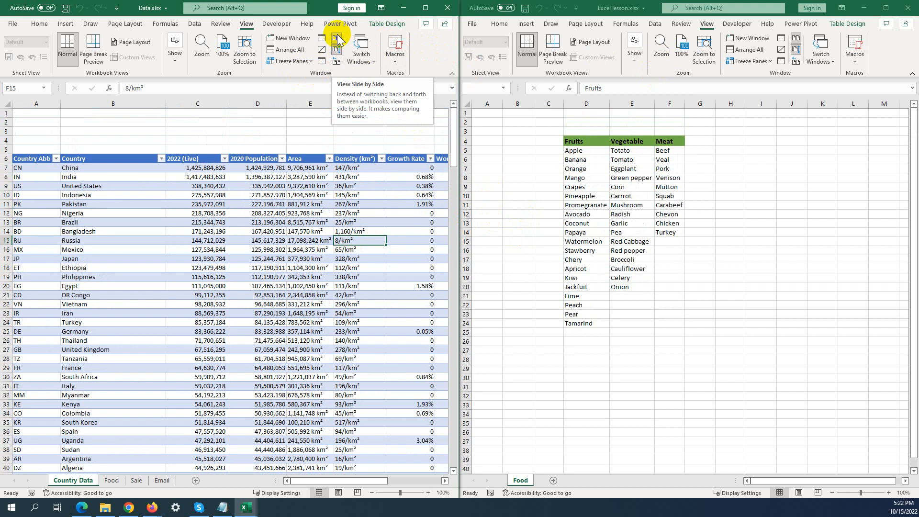
pyautogui.scroll(-15, 561, 285)
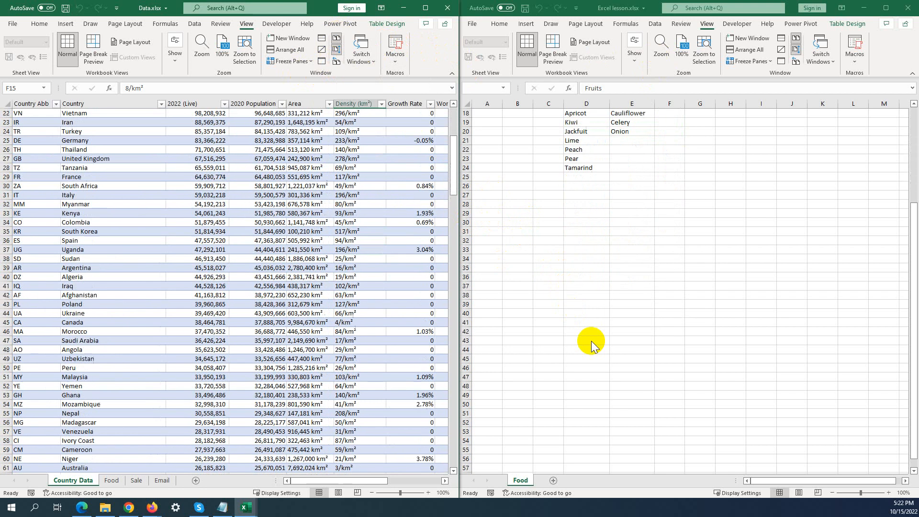
pyautogui.scroll(7, 591, 341)
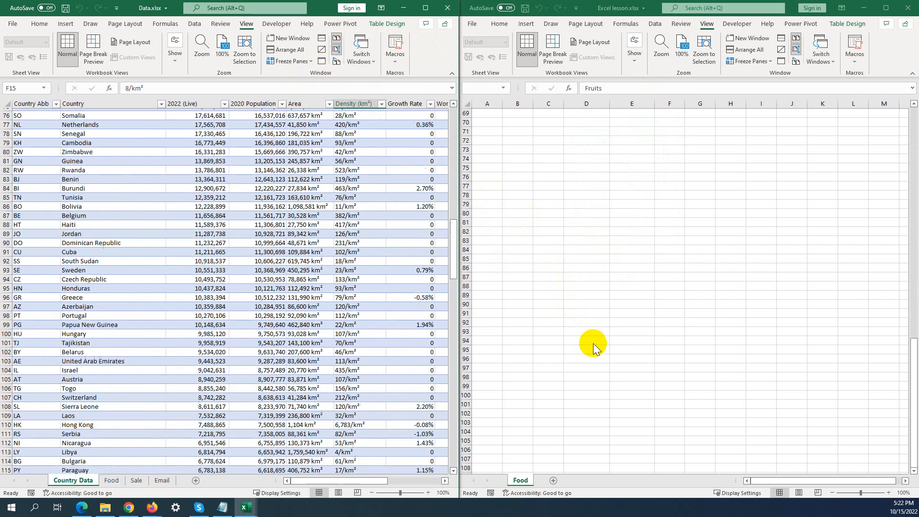
pyautogui.scroll(5, 595, 343)
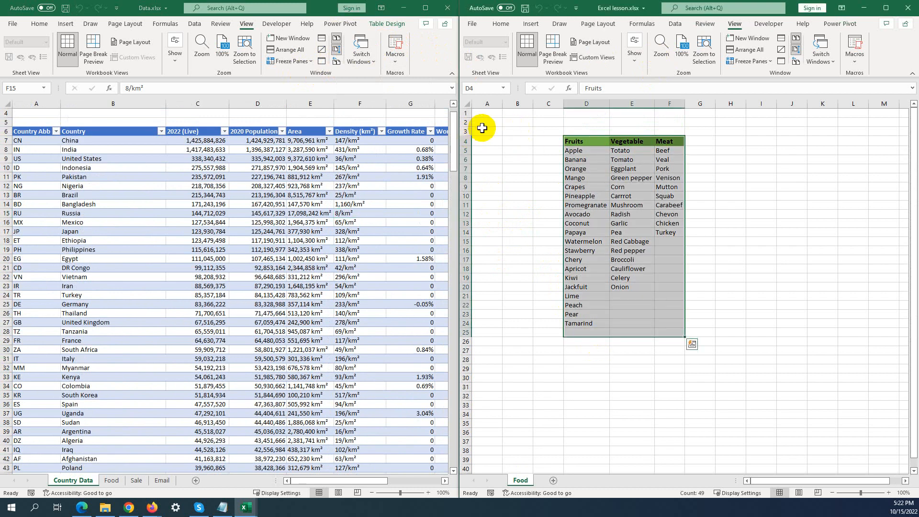
# Step: Select the range A3:M18 in Excel lesson.xlsx, and examine how both workbooks scroll together horizontally and vertically
pyautogui.moveTo(480, 129); pyautogui.dragTo(799, 269)
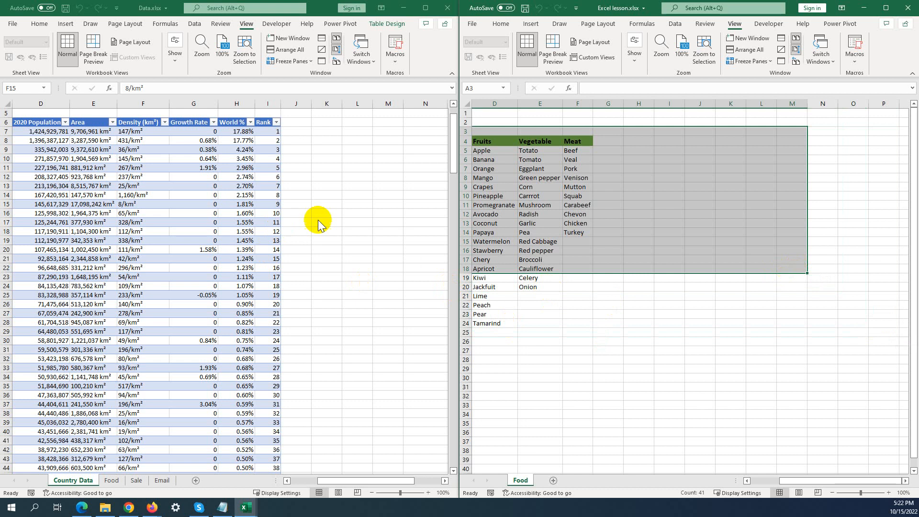
pyautogui.scroll(-3, 314, 219)
pyautogui.scroll(3, 230, 263)
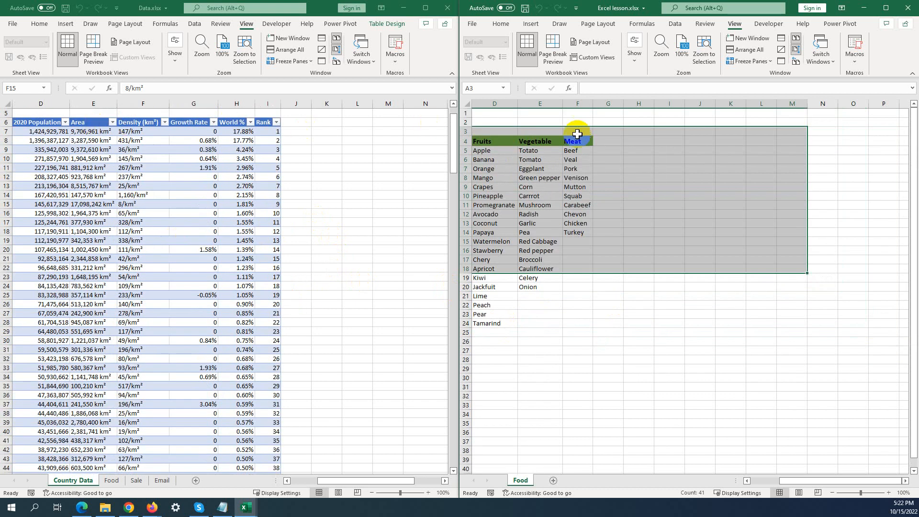
pyautogui.scroll(-4, 605, 326)
pyautogui.scroll(-10, 604, 327)
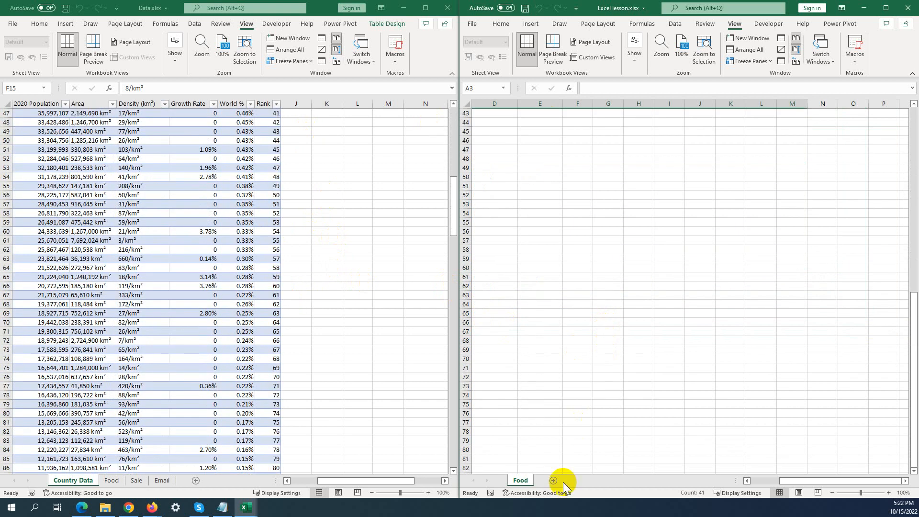
pyautogui.click(756, 480)
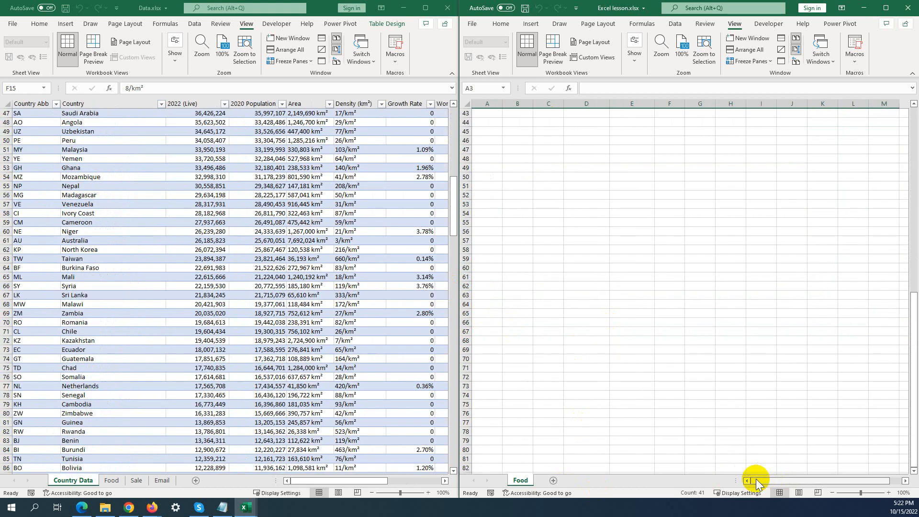
pyautogui.scroll(7, 718, 411)
pyautogui.scroll(7, 718, 411)
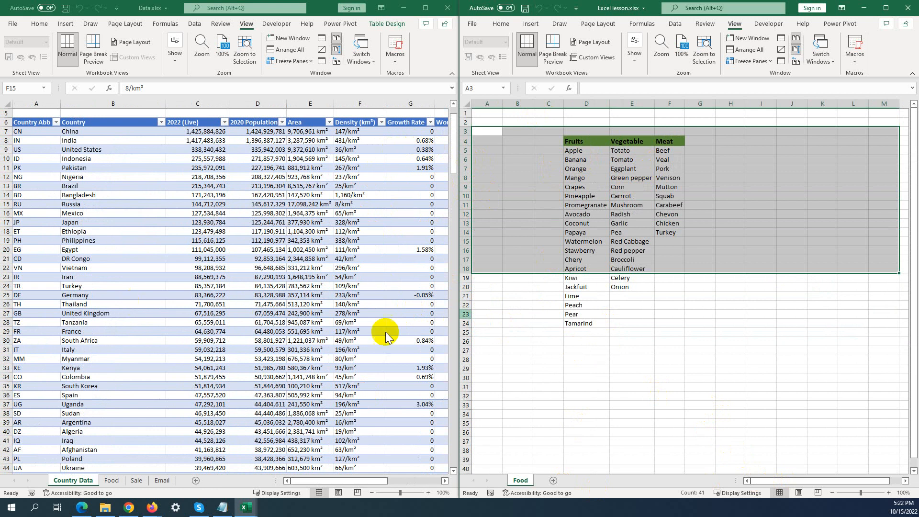
pyautogui.scroll(-1, 330, 333)
pyautogui.scroll(-5, 330, 333)
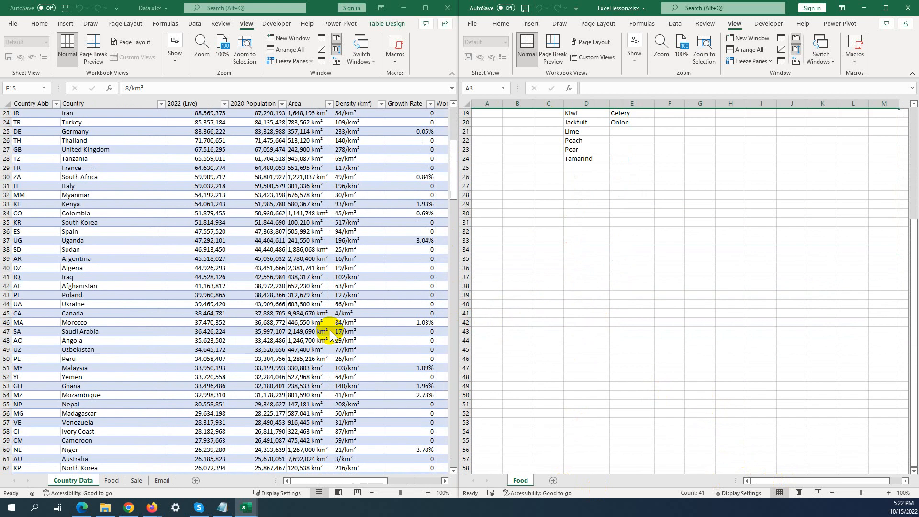
pyautogui.scroll(-11, 330, 333)
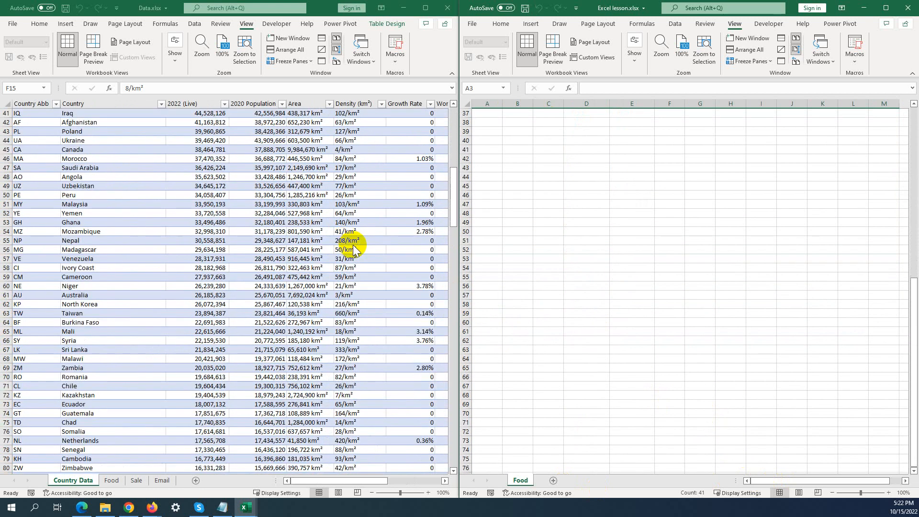
pyautogui.scroll(13, 359, 252)
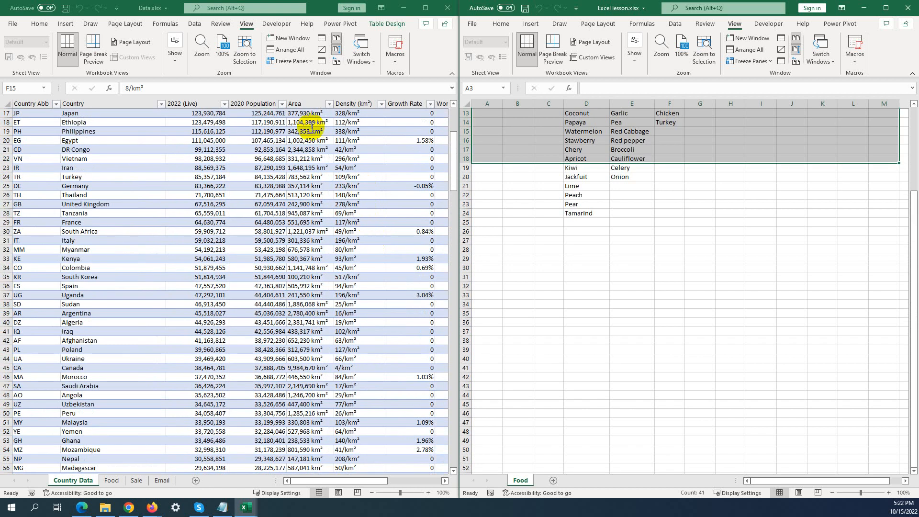
# Step: Maximize the Data.xlsx window
pyautogui.click(246, 24)
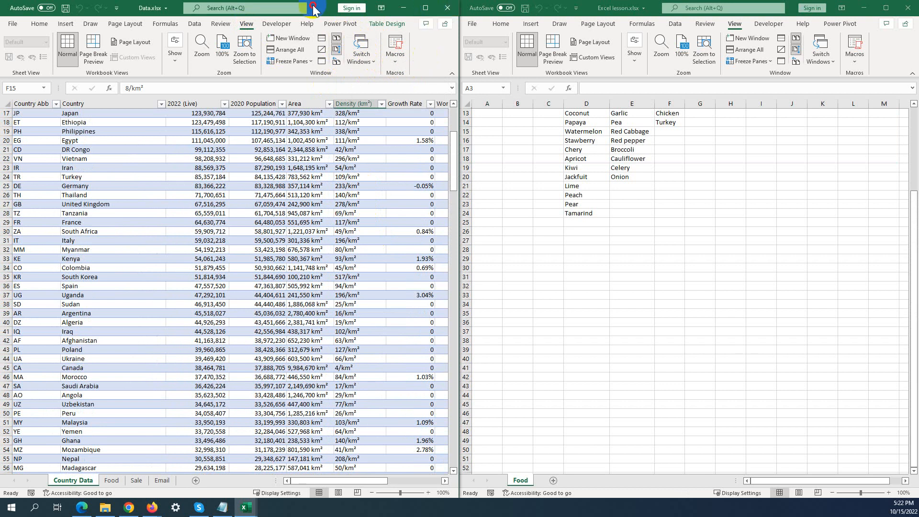
pyautogui.click(425, 8)
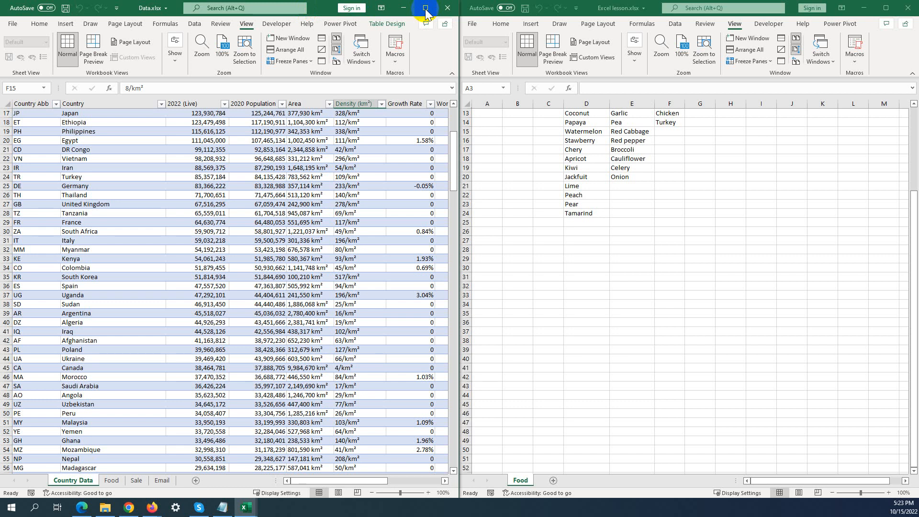
# Step: Show the Food sheet of Data.xlsx in a maximized window and clear the selection of its food table
pyautogui.click(111, 480)
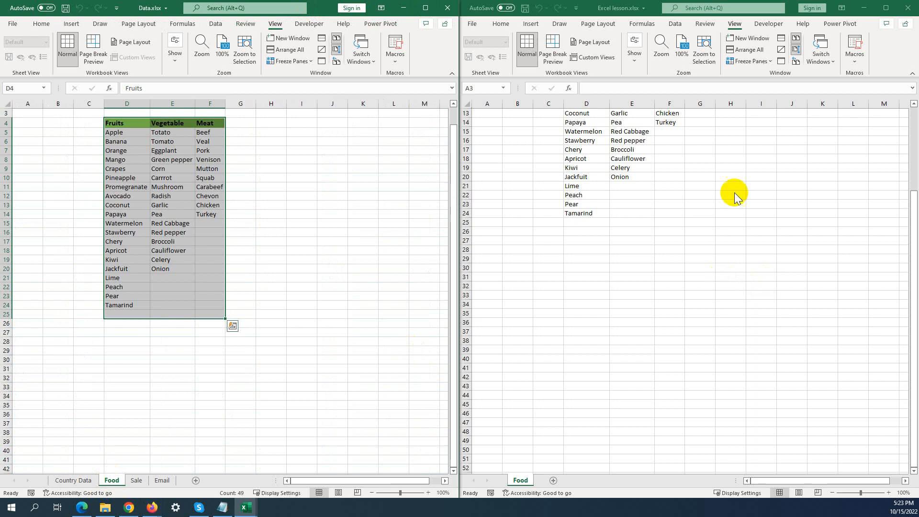
pyautogui.click(886, 8)
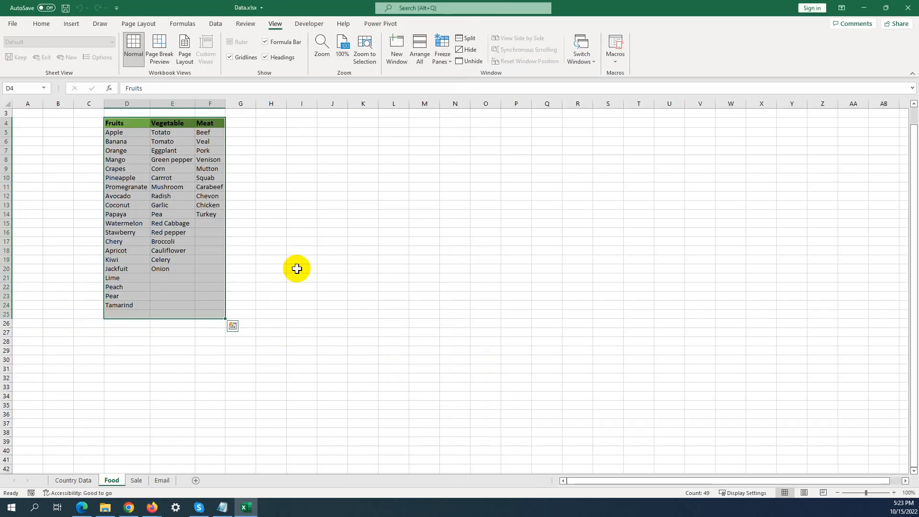
pyautogui.click(301, 259)
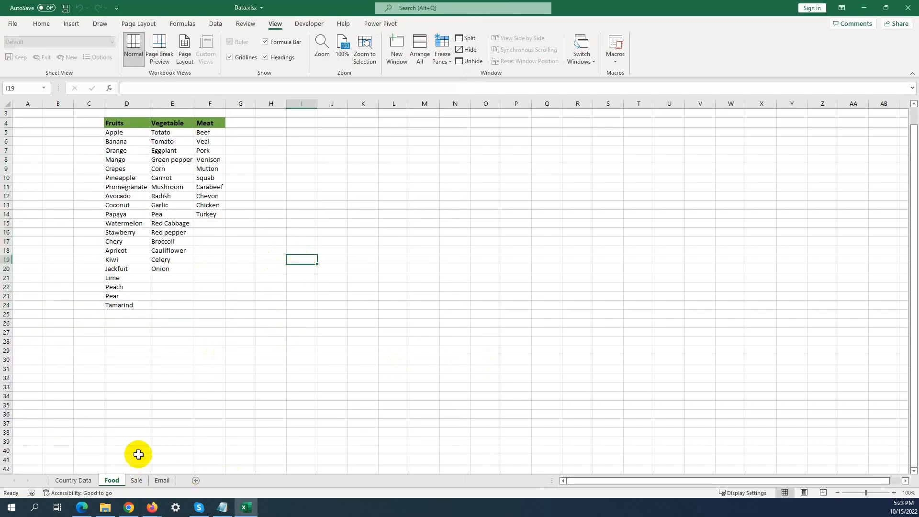
# Step: Go to the Sale sheet and select the Name header cell B3
pyautogui.click(83, 479)
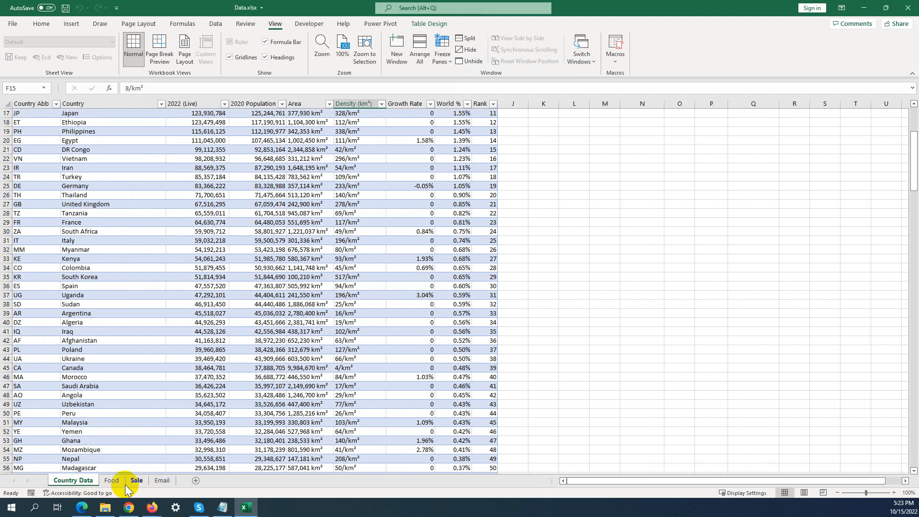
pyautogui.click(135, 480)
pyautogui.scroll(2, 383, 359)
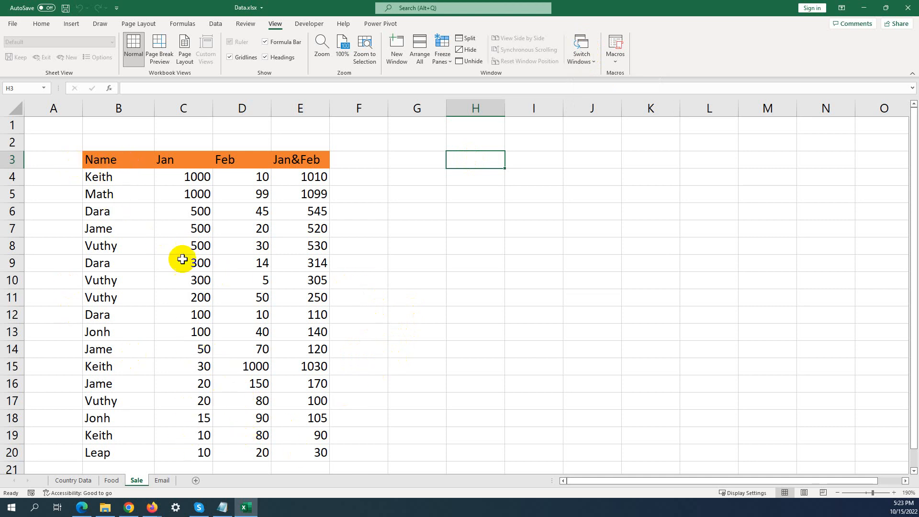
pyautogui.click(105, 177)
pyautogui.click(124, 159)
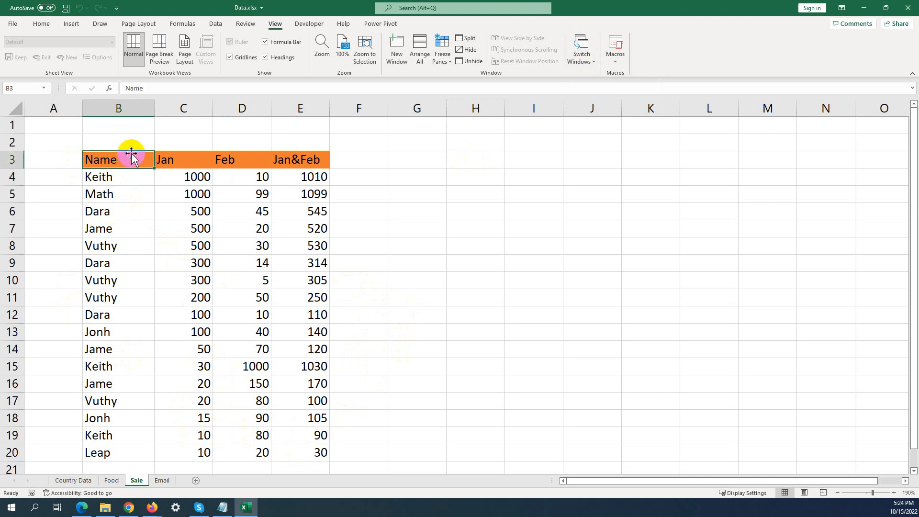
# Step: Start recording a macro named ColorTableFilter with Ctrl+m as its assigned shortcut and the description "Fill color, table and filter"
pyautogui.click(614, 60)
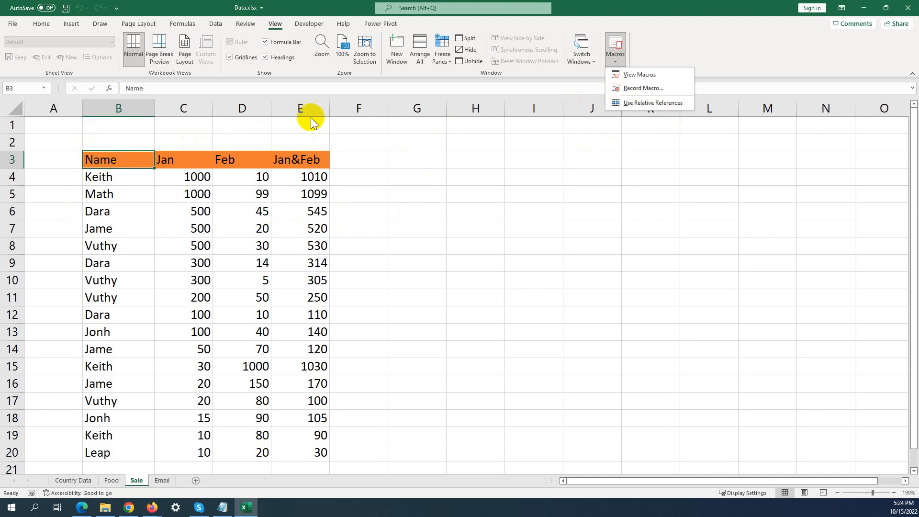
pyautogui.click(640, 90)
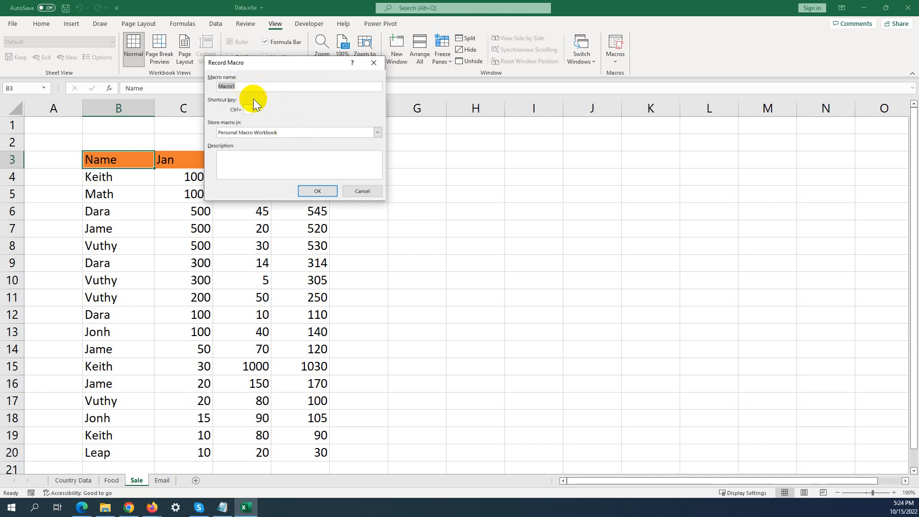
pyautogui.click(228, 84)
pyautogui.click(237, 88)
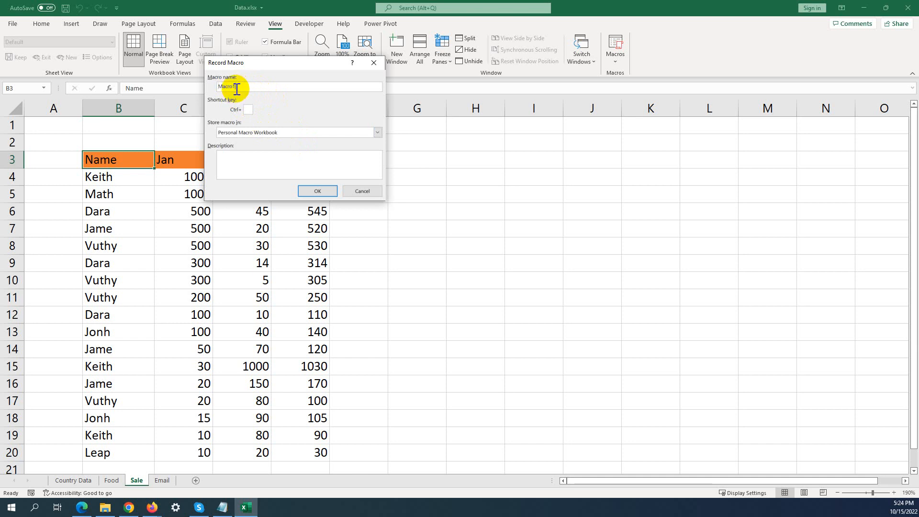
pyautogui.doubleClick(220, 86)
pyautogui.click(248, 109)
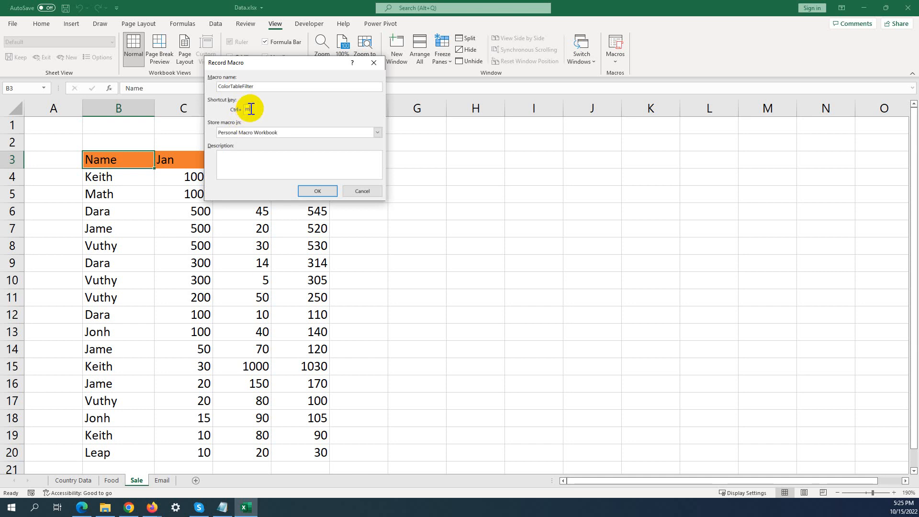
pyautogui.click(270, 158)
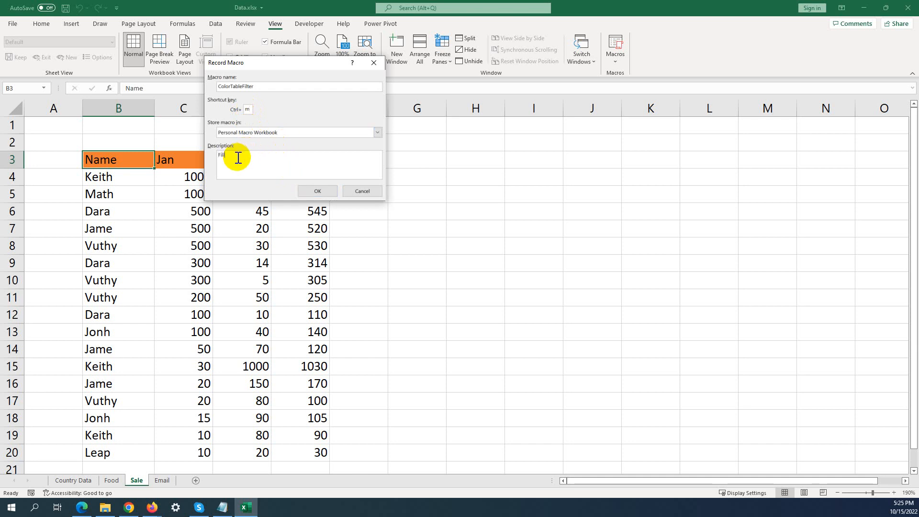
pyautogui.write('Fill color, table and filter')
pyautogui.click(306, 190)
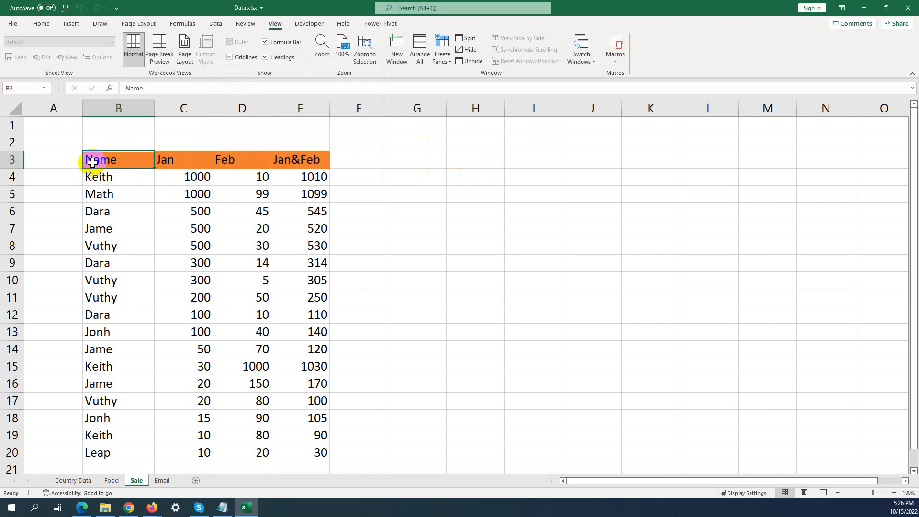
# Step: Fill the header row B3:E3 of the sales table with green
pyautogui.moveTo(119, 160); pyautogui.dragTo(294, 158)
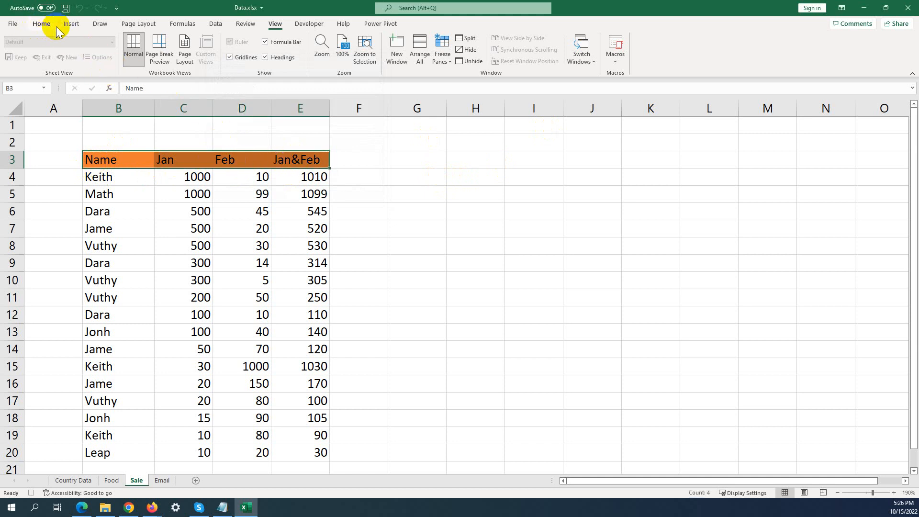
pyautogui.click(41, 25)
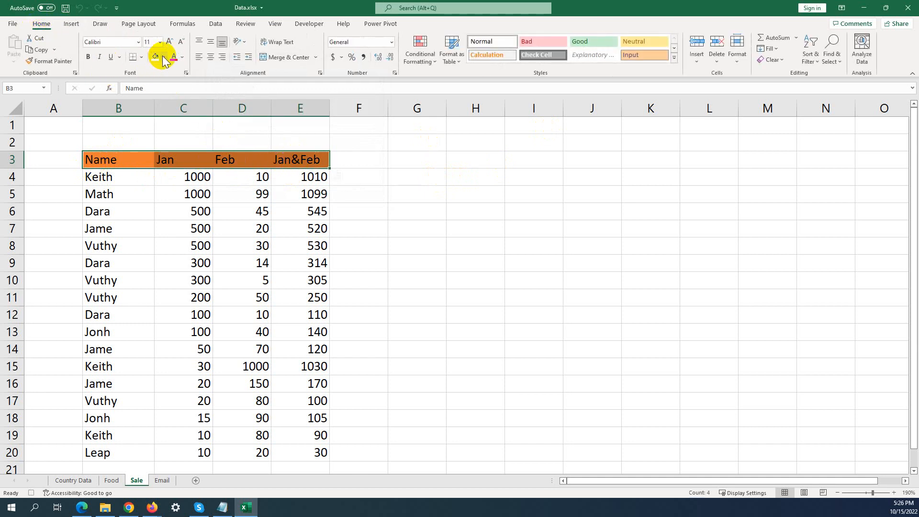
pyautogui.click(163, 57)
pyautogui.click(188, 146)
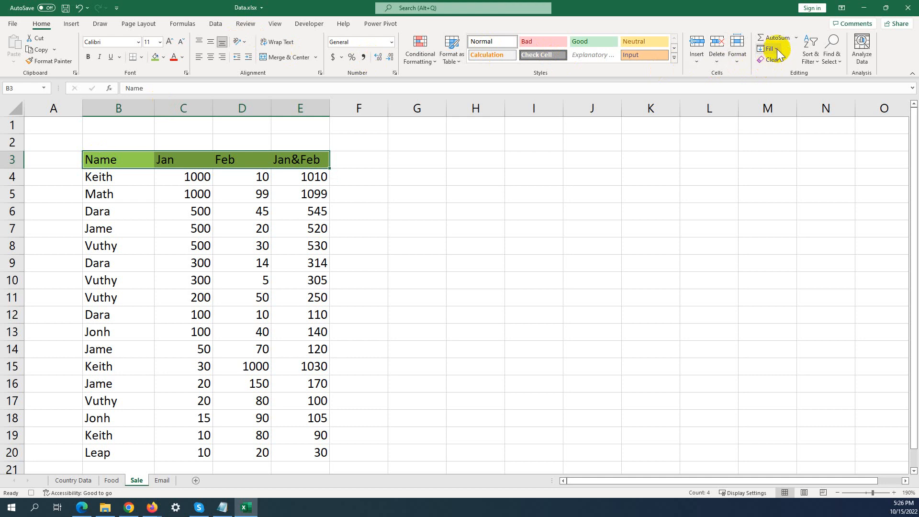
# Step: Turn on filtering for the header row B3:E3 of the sales table
pyautogui.click(213, 26)
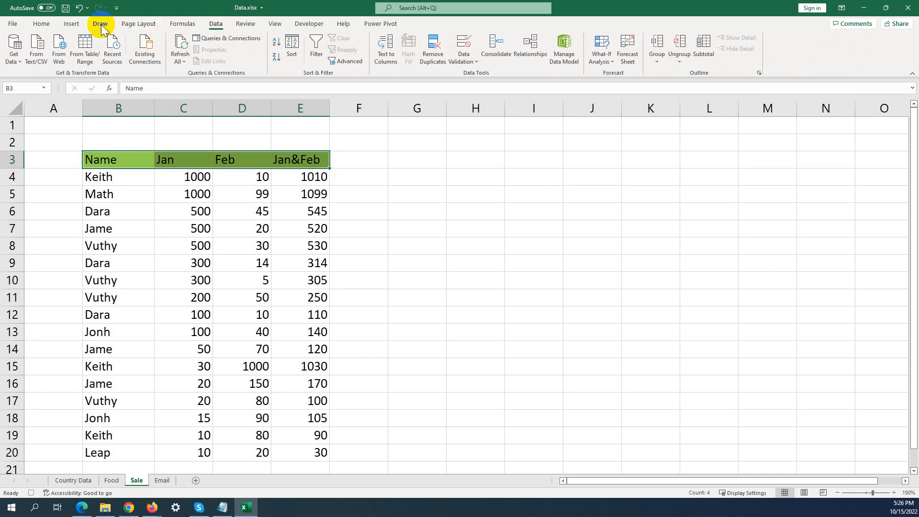
pyautogui.click(36, 26)
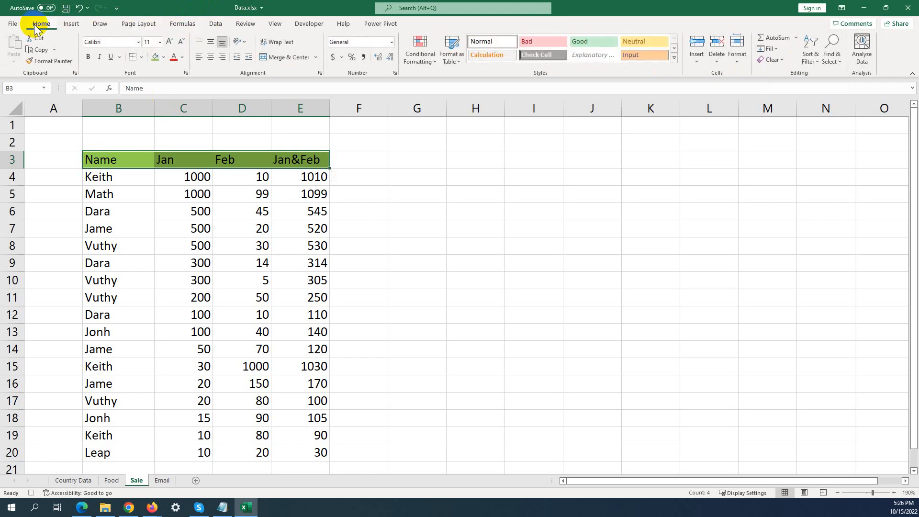
pyautogui.click(67, 27)
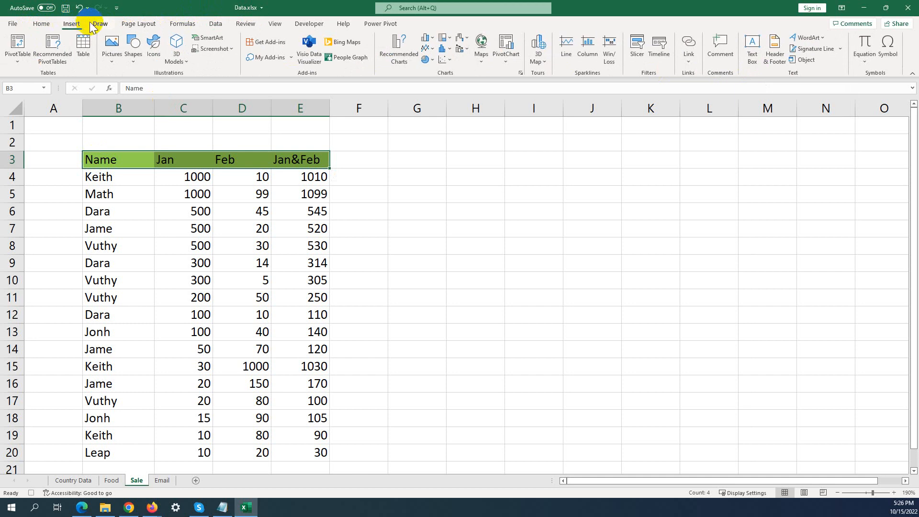
pyautogui.click(215, 27)
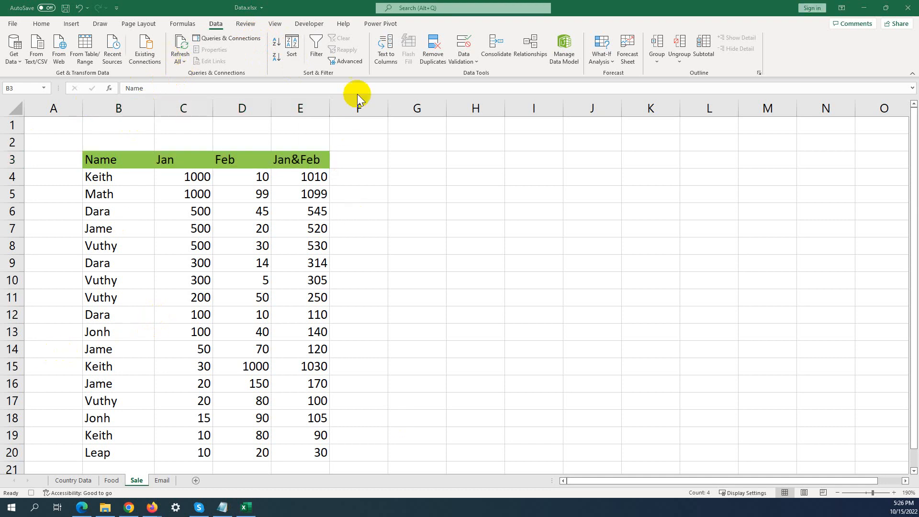
pyautogui.click(315, 48)
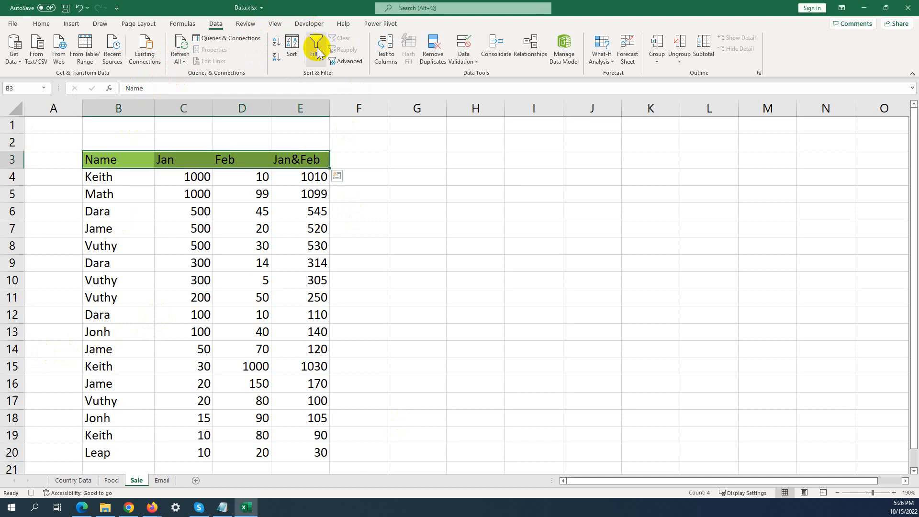
pyautogui.click(316, 48)
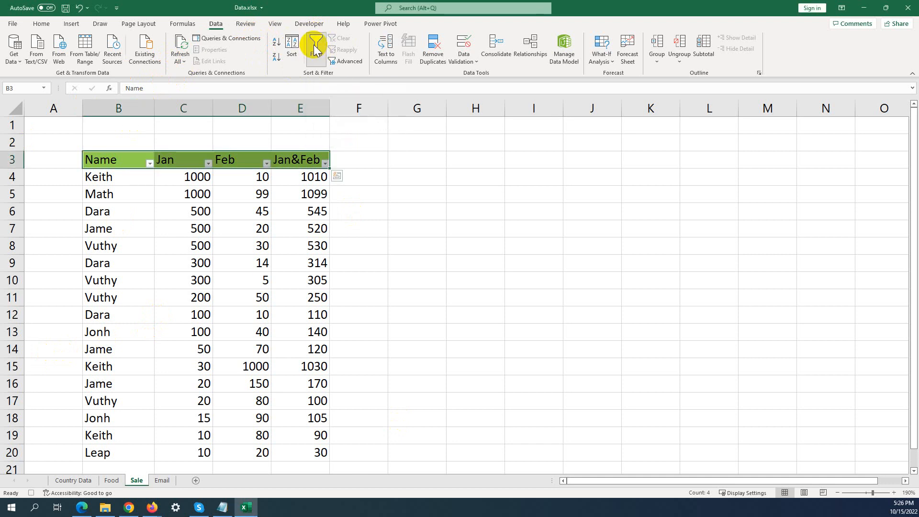
# Step: Apply all borders to the whole sales table, B3:E20
pyautogui.moveTo(97, 158); pyautogui.dragTo(306, 413)
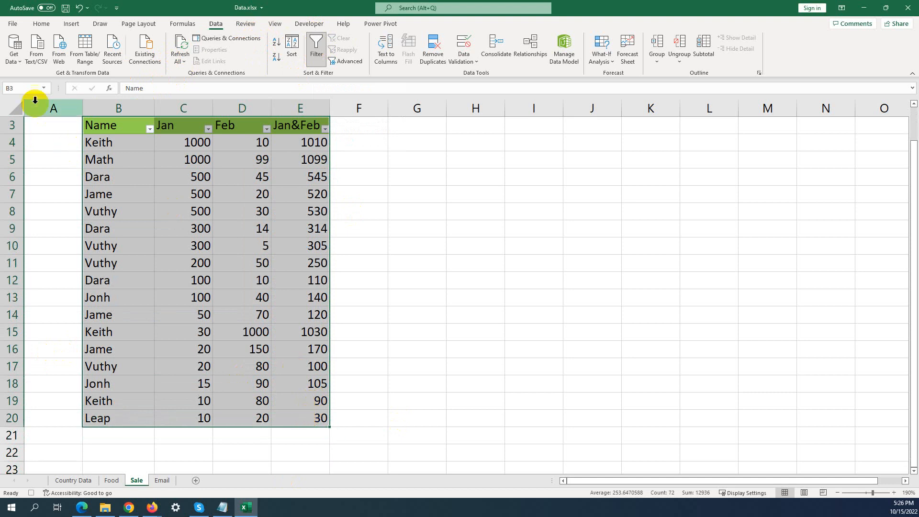
pyautogui.click(41, 25)
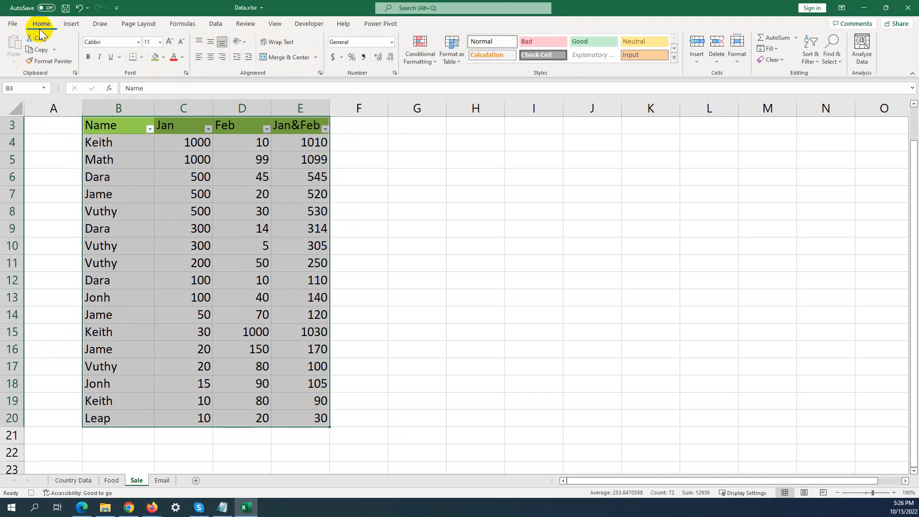
pyautogui.click(141, 58)
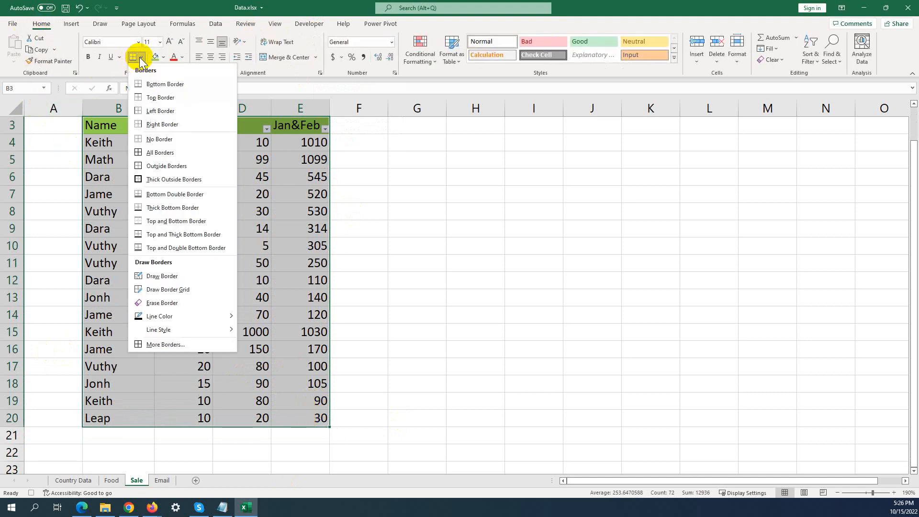
pyautogui.click(145, 153)
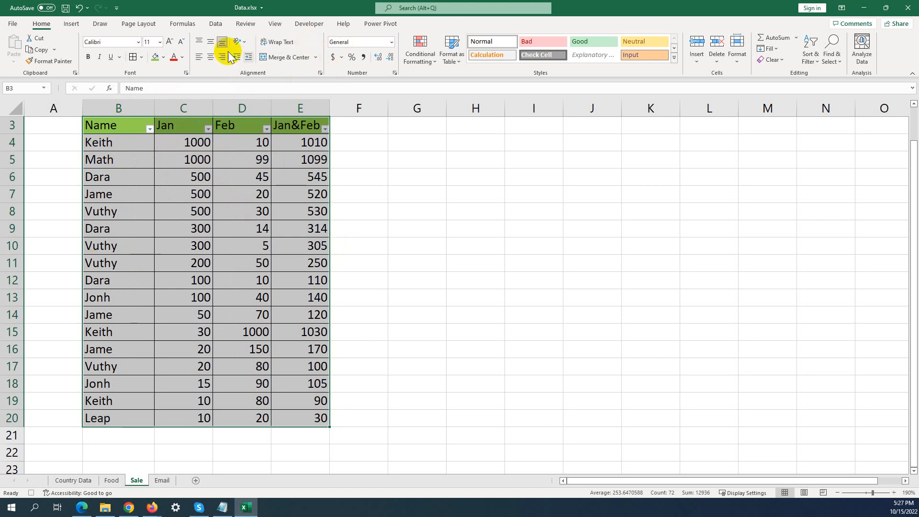
# Step: Stop recording the macro
pyautogui.click(274, 24)
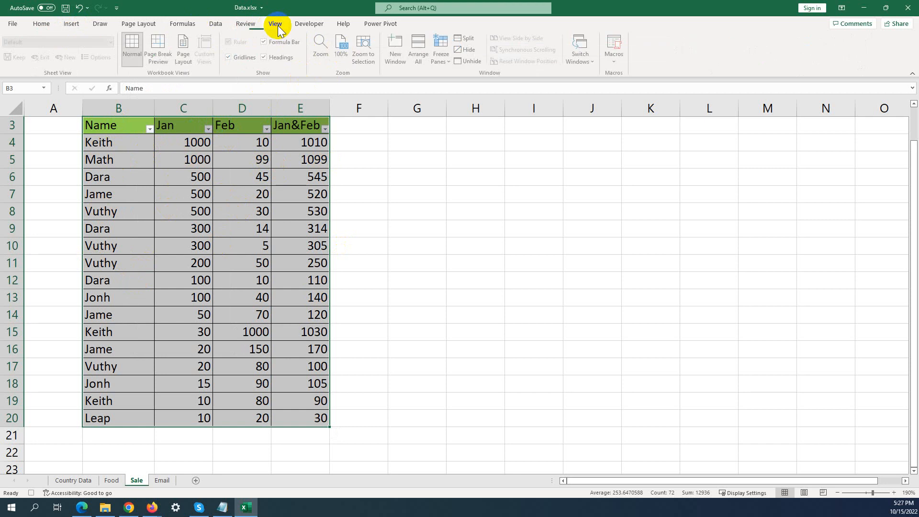
pyautogui.click(614, 62)
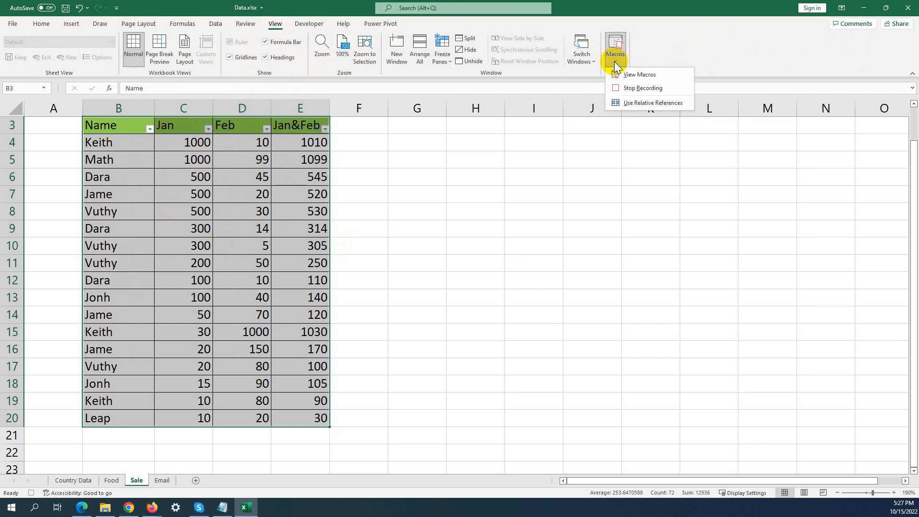
pyautogui.click(641, 89)
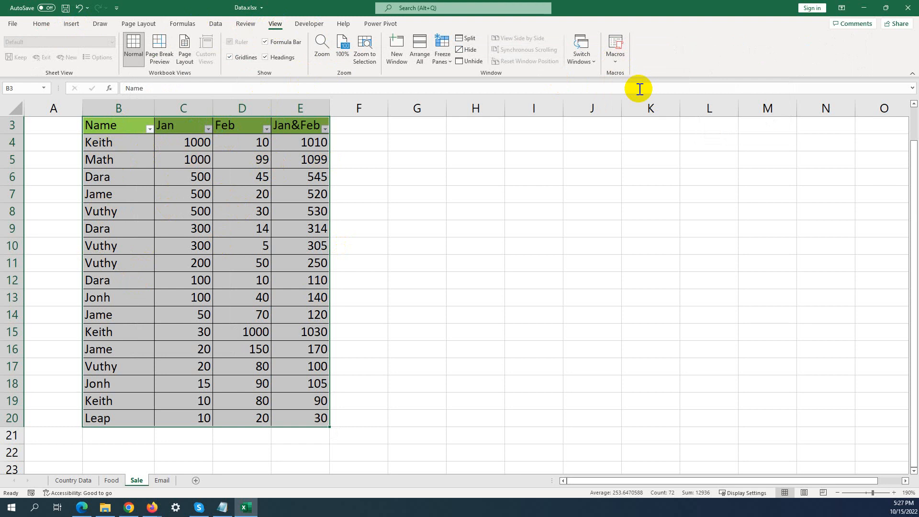
# Step: Check the ColorTableFilter entry and its description in the list of macros, and close the list without running anything
pyautogui.click(615, 61)
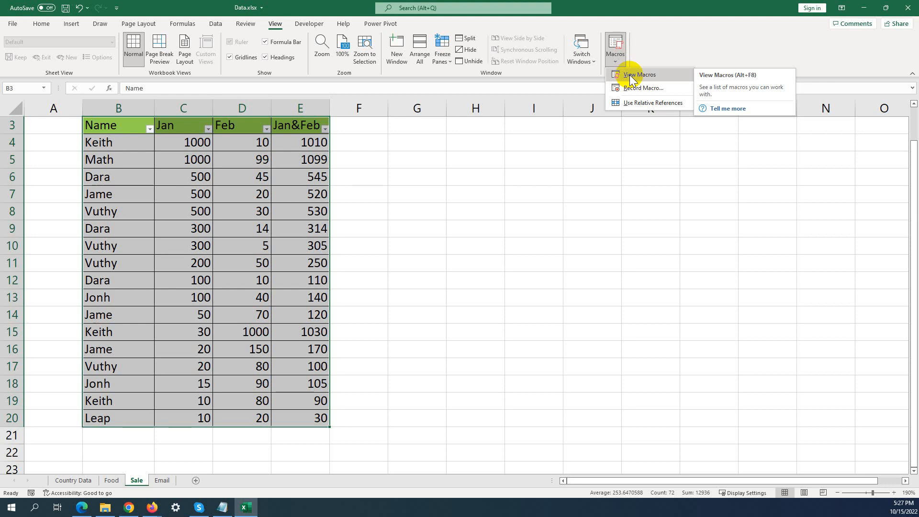
pyautogui.click(630, 77)
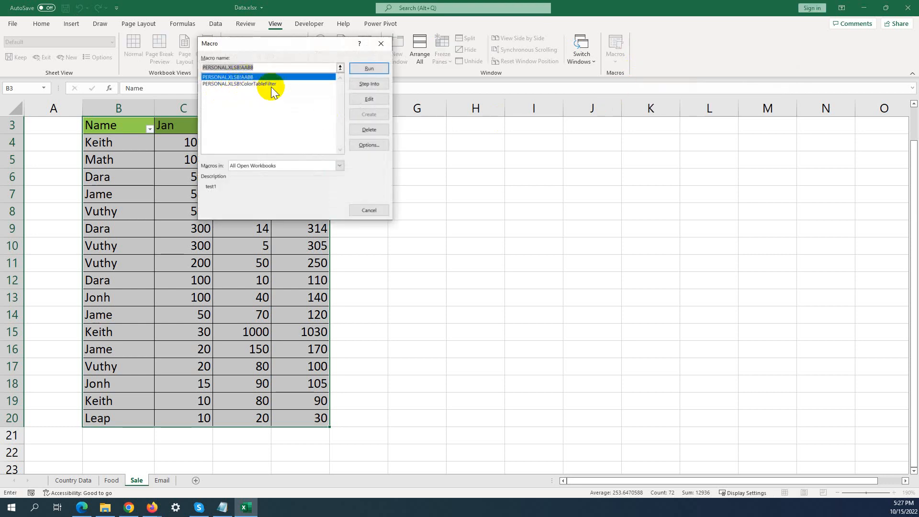
pyautogui.click(255, 84)
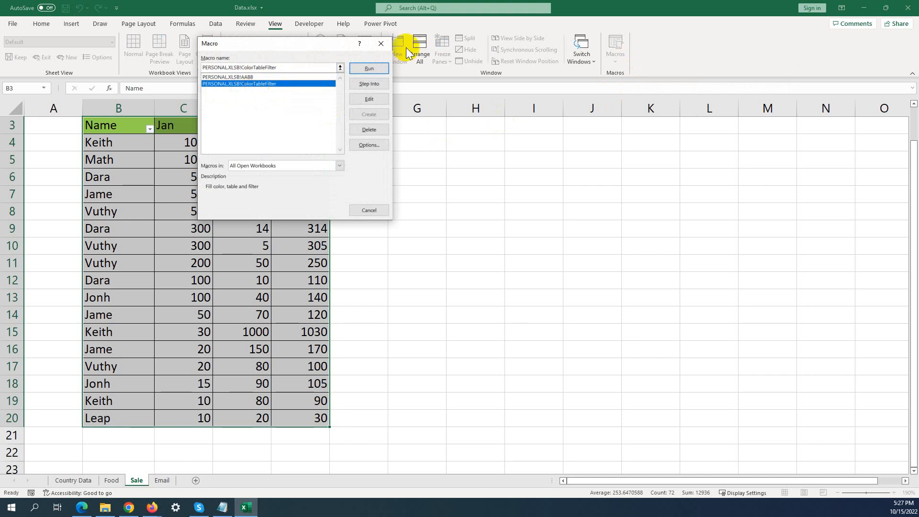
pyautogui.click(380, 46)
pyautogui.click(400, 153)
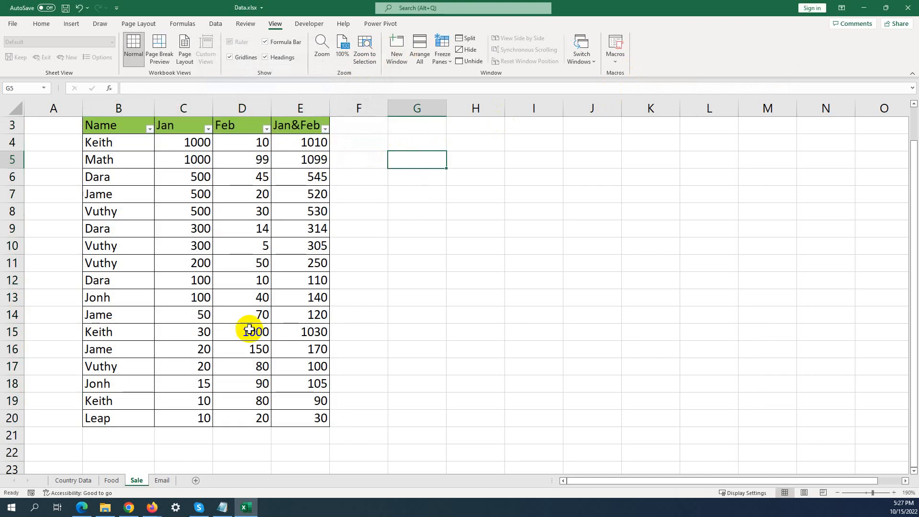
# Step: Add a new blank worksheet directly after the Sale sheet and select an empty cell in it
pyautogui.click(195, 480)
pyautogui.click(224, 206)
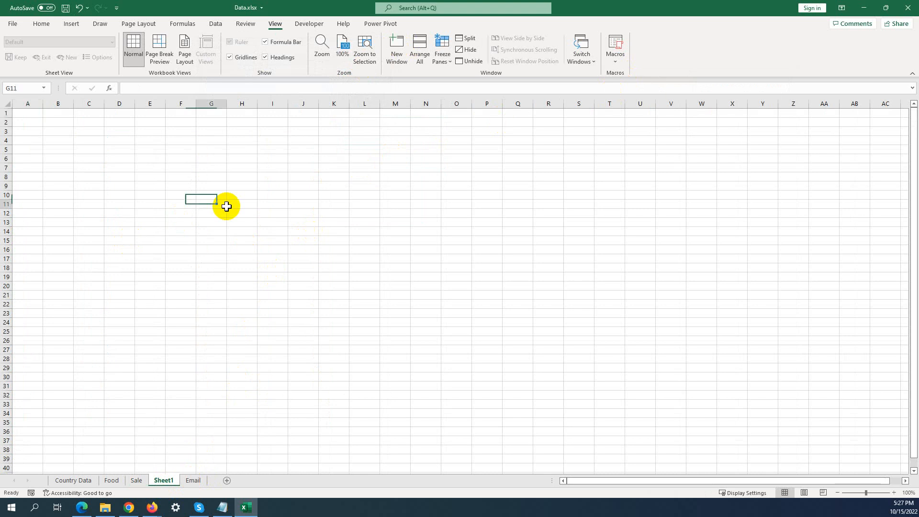
pyautogui.click(600, 155)
pyautogui.click(666, 192)
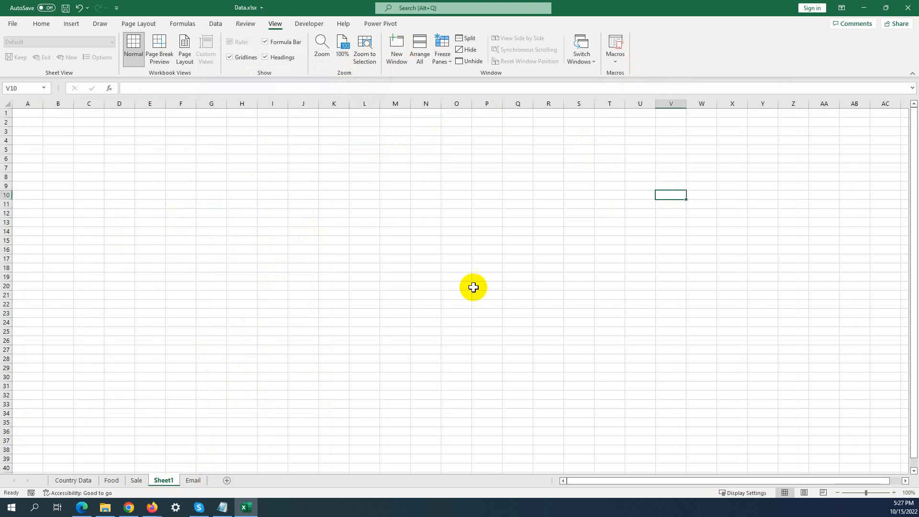
pyautogui.click(445, 294)
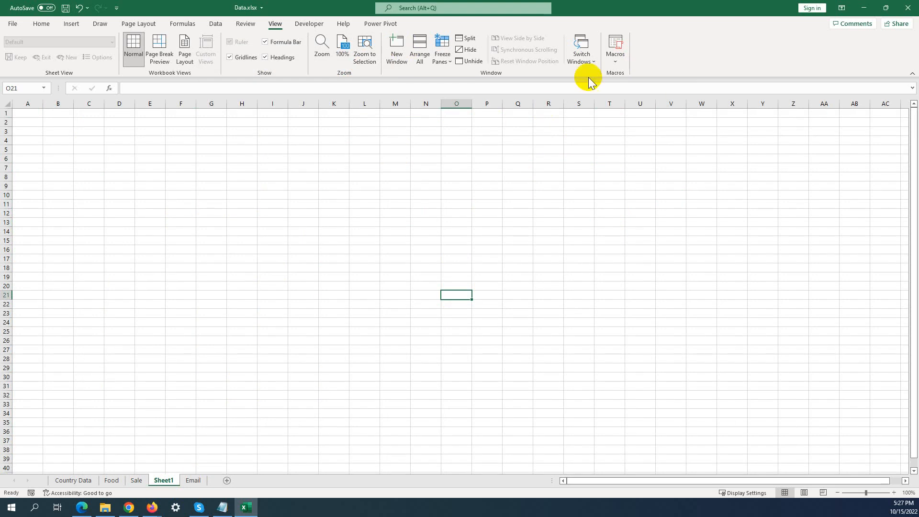
# Step: Run the ColorTableFilter macro from the personal macro workbook on the blank Sheet1
pyautogui.click(616, 62)
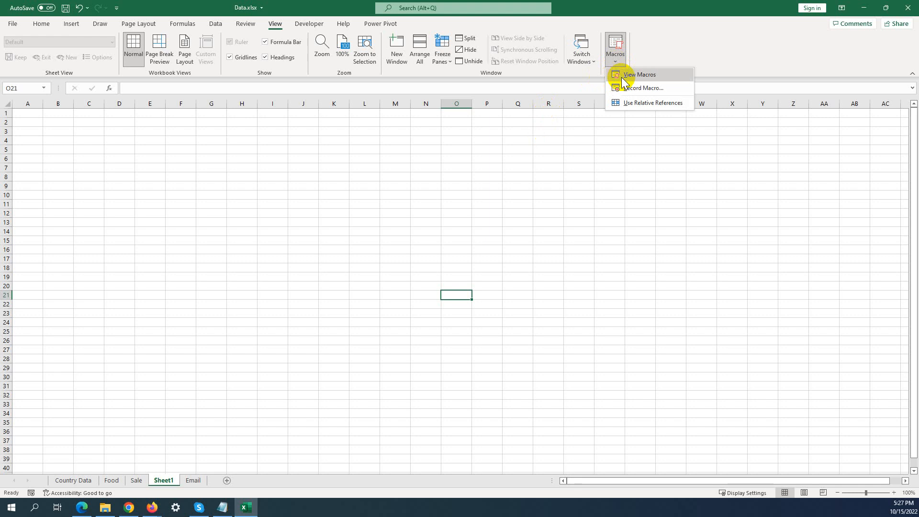
pyautogui.click(621, 76)
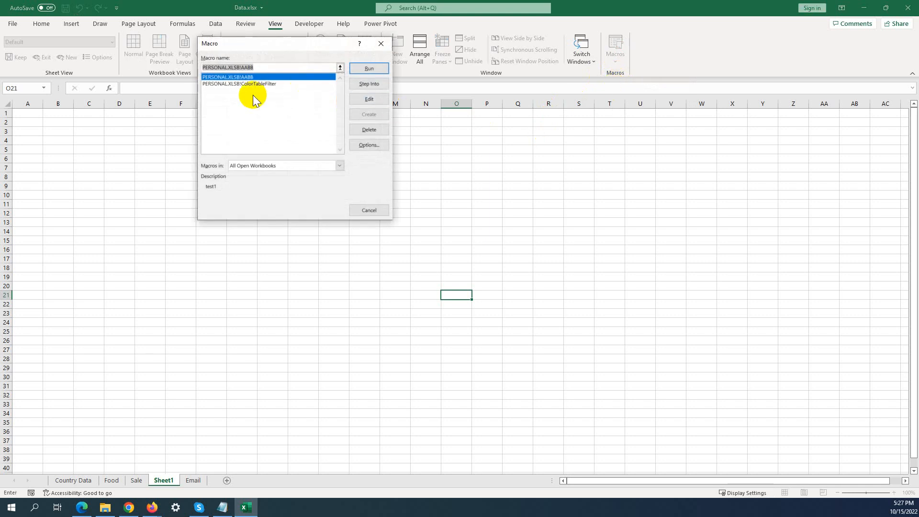
pyautogui.click(257, 86)
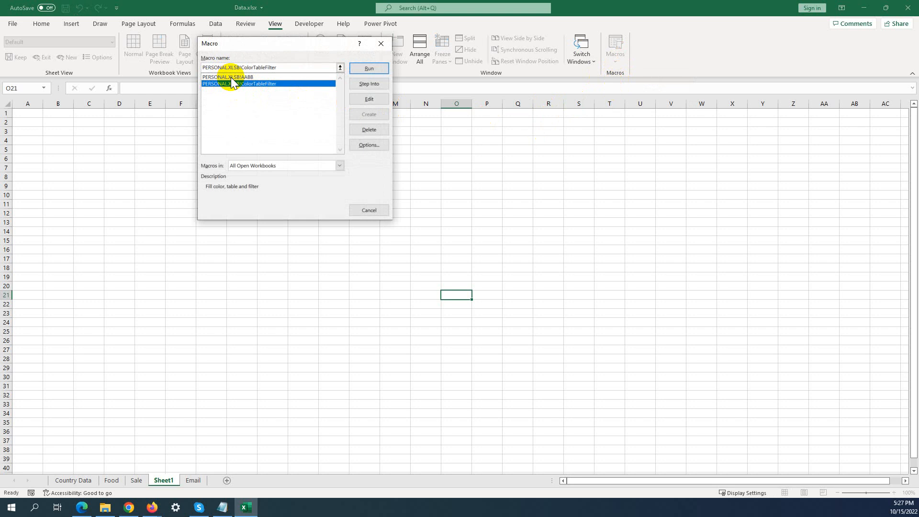
pyautogui.click(234, 77)
pyautogui.click(233, 84)
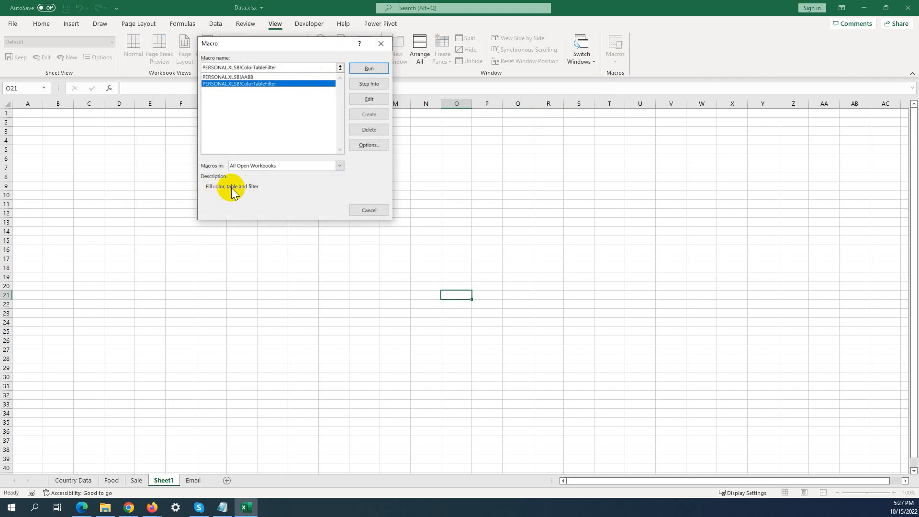
pyautogui.click(369, 70)
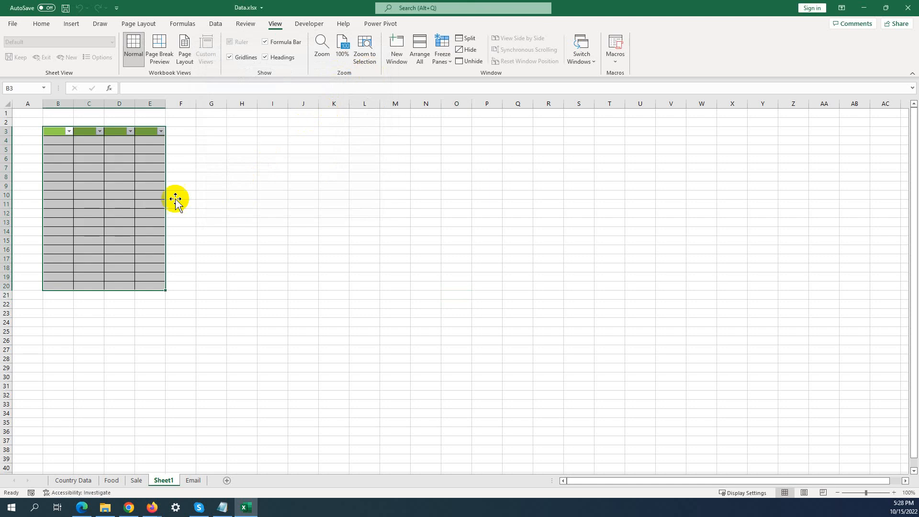
pyautogui.click(108, 158)
pyautogui.moveTo(58, 133); pyautogui.dragTo(161, 281)
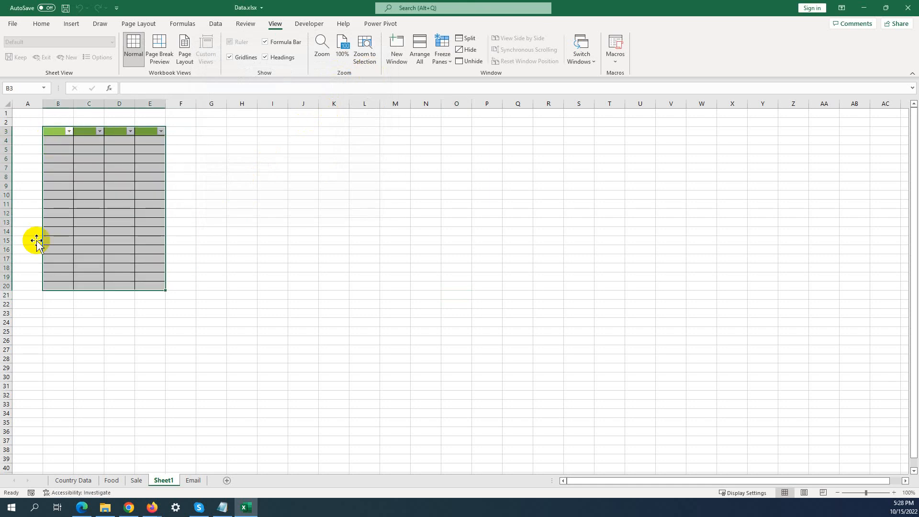
pyautogui.click(214, 176)
pyautogui.moveTo(50, 131); pyautogui.dragTo(158, 131)
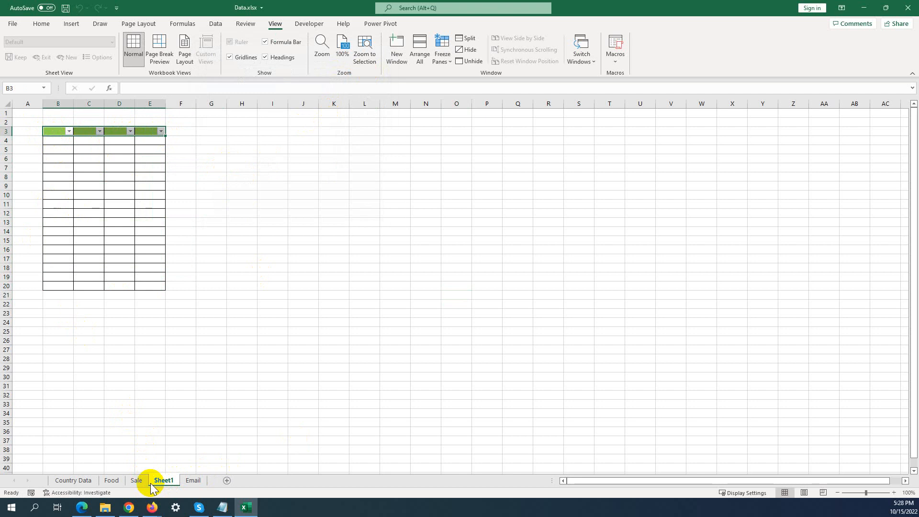
# Step: Clear all formats from the sales table B3:E20 on the Sale sheet
pyautogui.click(137, 480)
pyautogui.scroll(1, 368, 318)
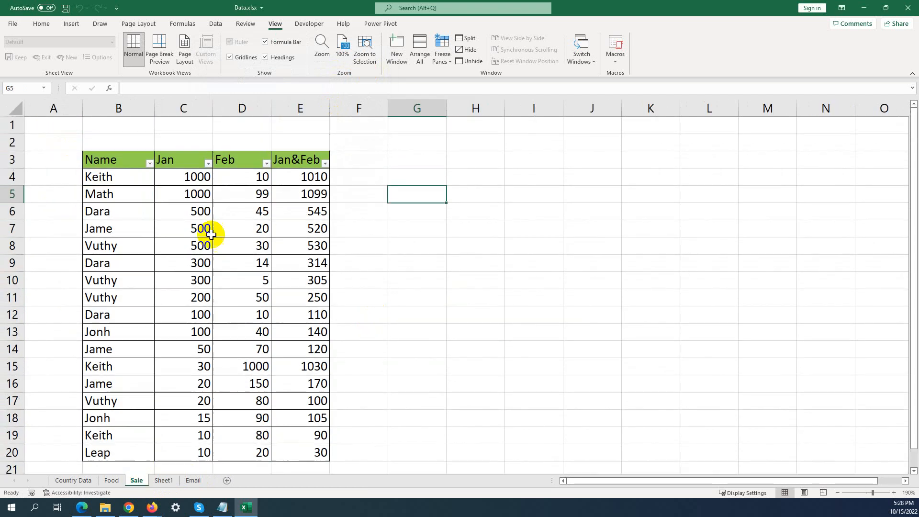
pyautogui.moveTo(89, 159); pyautogui.dragTo(304, 450)
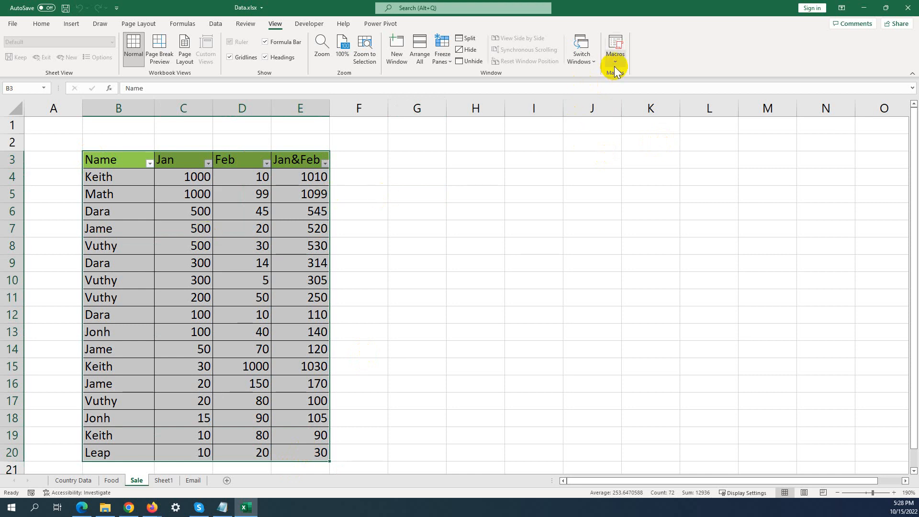
pyautogui.click(42, 28)
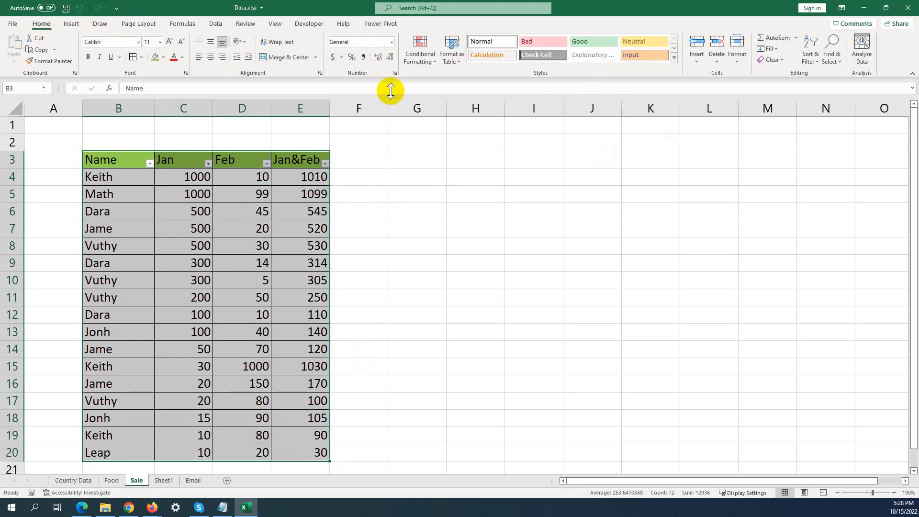
pyautogui.click(781, 60)
pyautogui.click(785, 86)
pyautogui.click(595, 229)
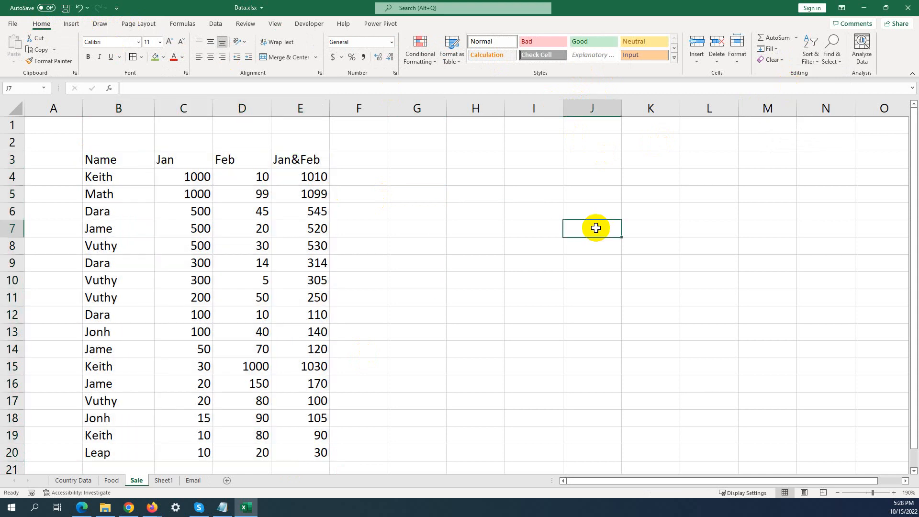
pyautogui.click(290, 157)
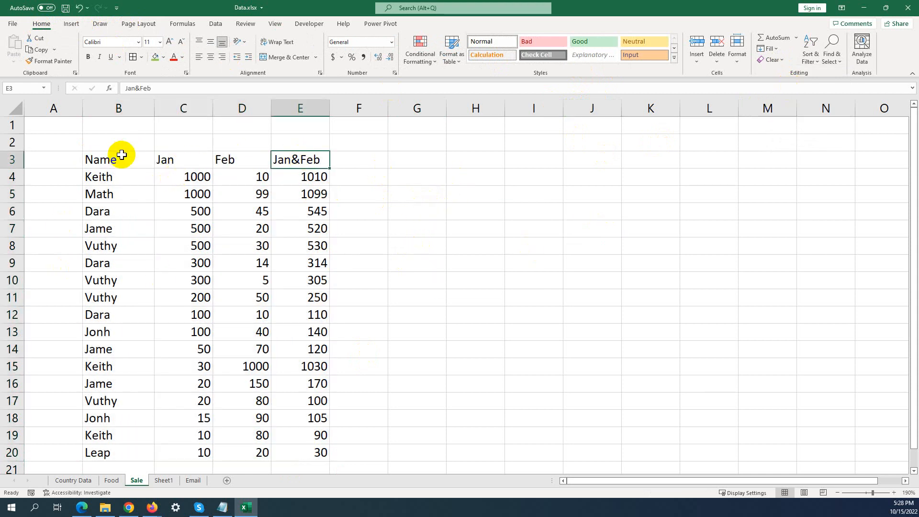
pyautogui.moveTo(95, 154); pyautogui.dragTo(309, 460)
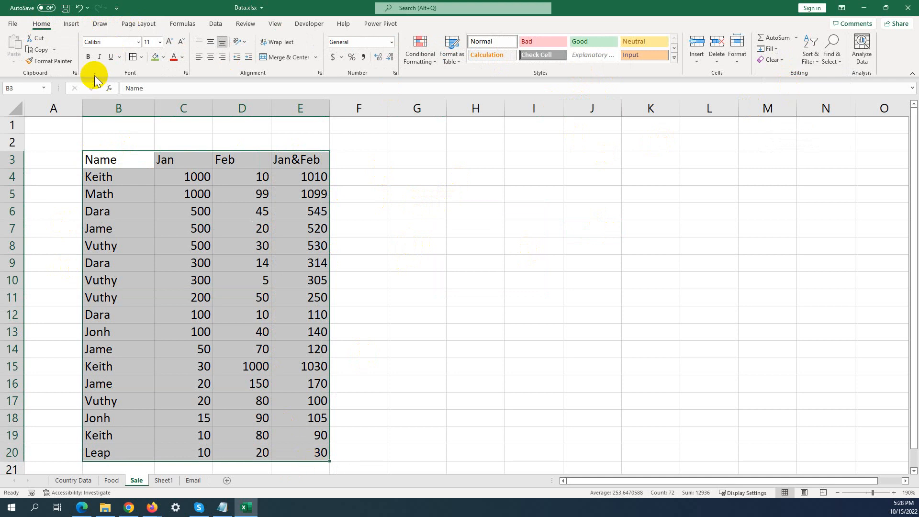
pyautogui.click(495, 240)
pyautogui.moveTo(126, 154); pyautogui.dragTo(307, 156)
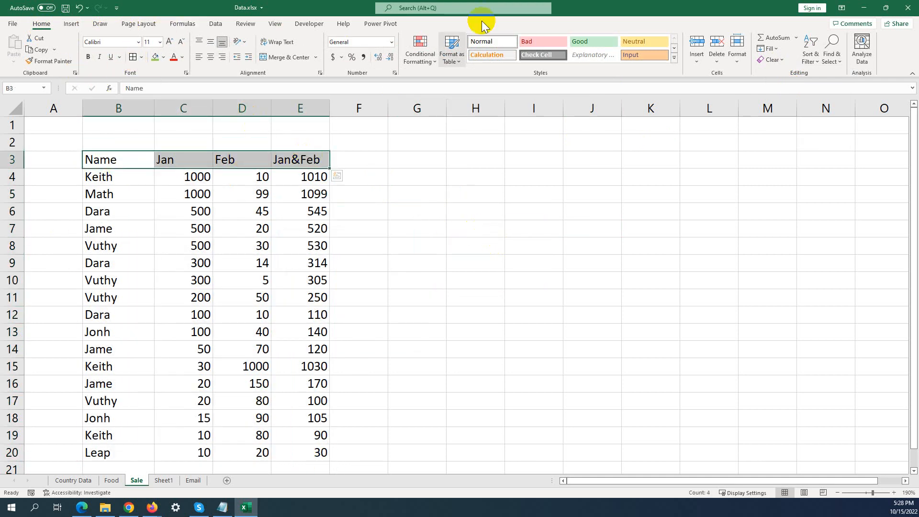
pyautogui.click(436, 191)
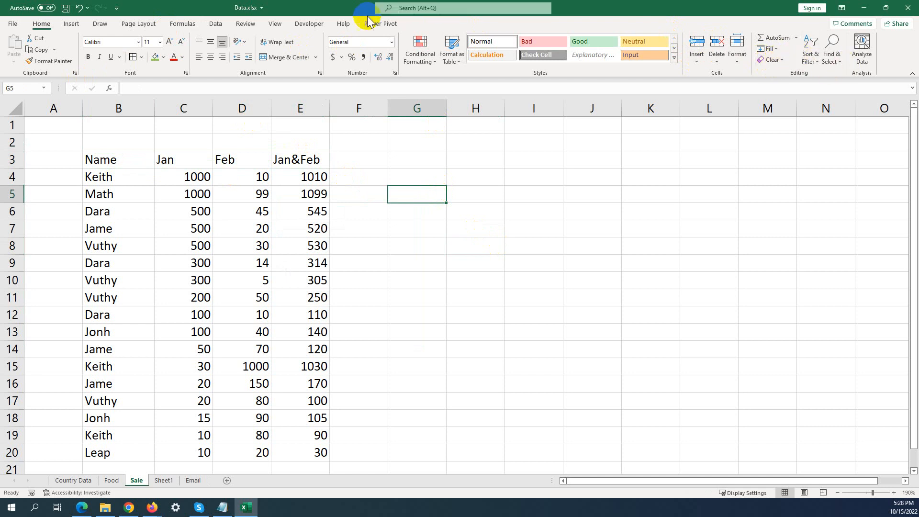
# Step: Run the ColorTableFilter macro on the unformatted Sale sheet and select the Name header cell
pyautogui.click(274, 24)
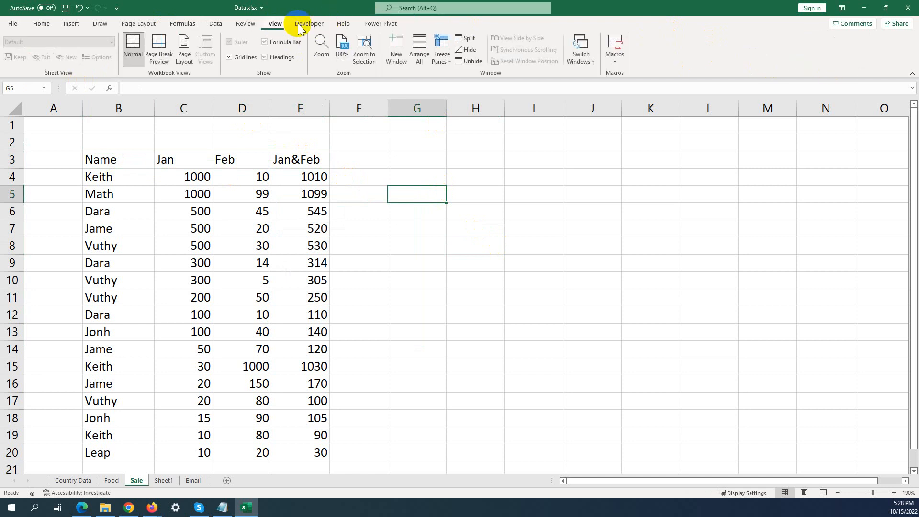
pyautogui.click(615, 53)
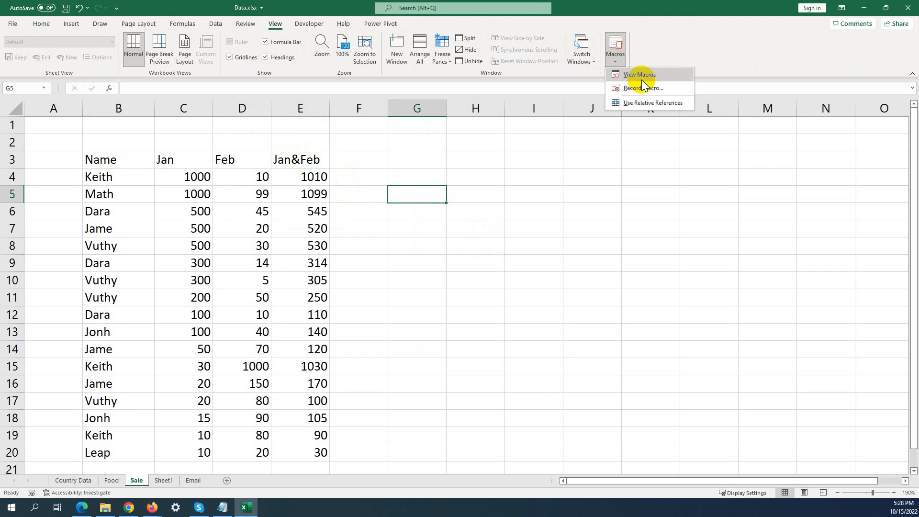
pyautogui.click(641, 75)
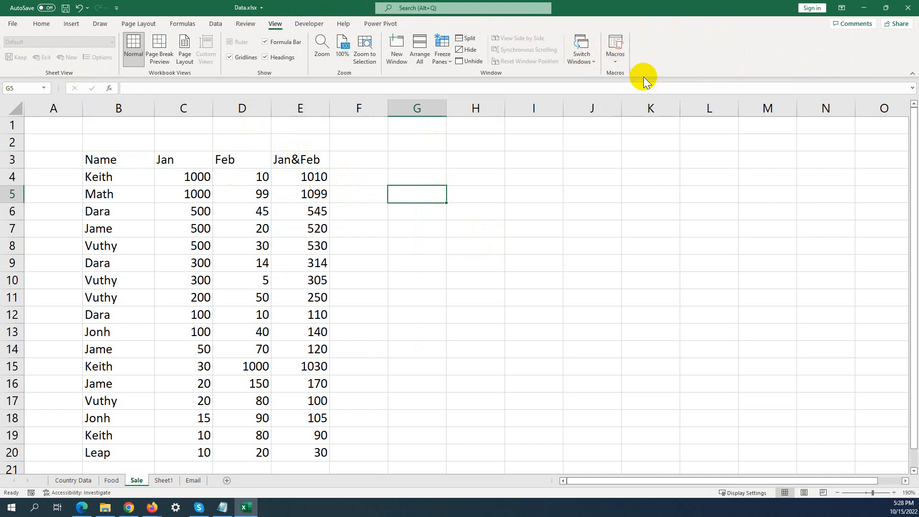
pyautogui.click(273, 84)
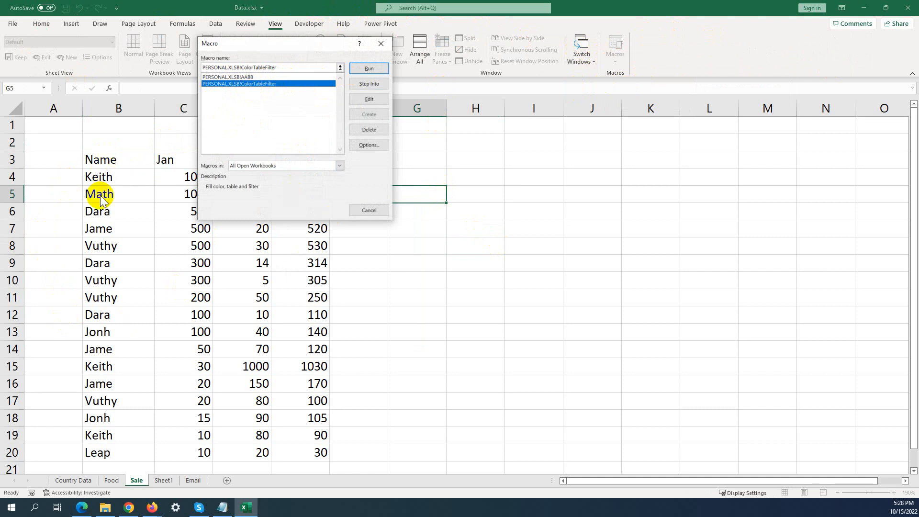
pyautogui.click(369, 68)
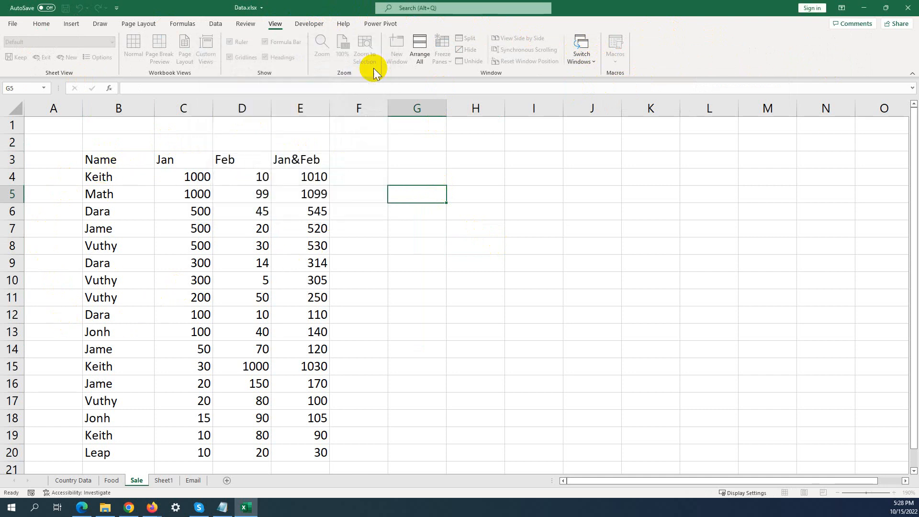
pyautogui.click(121, 207)
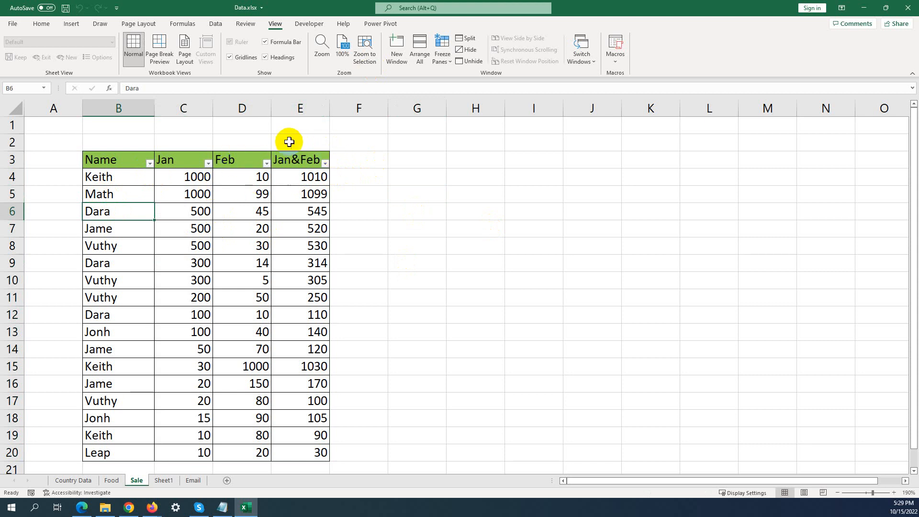
pyautogui.click(118, 161)
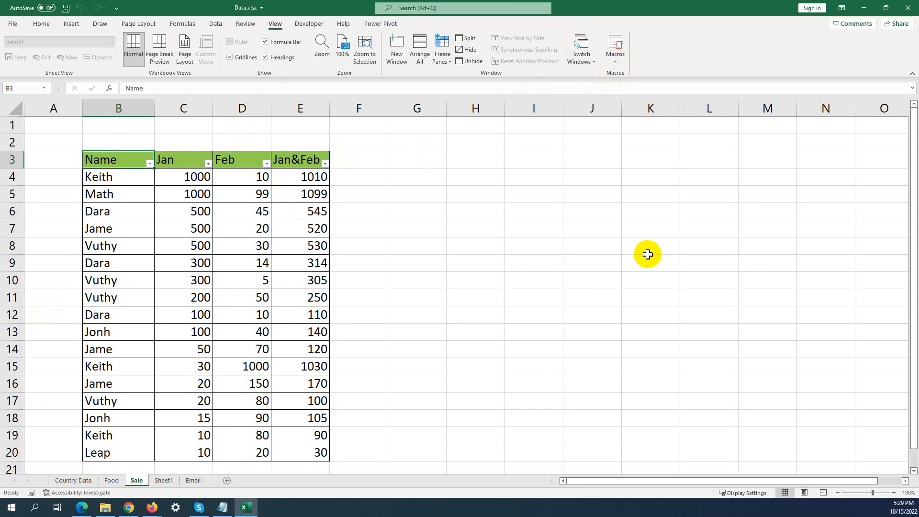
pyautogui.click(617, 64)
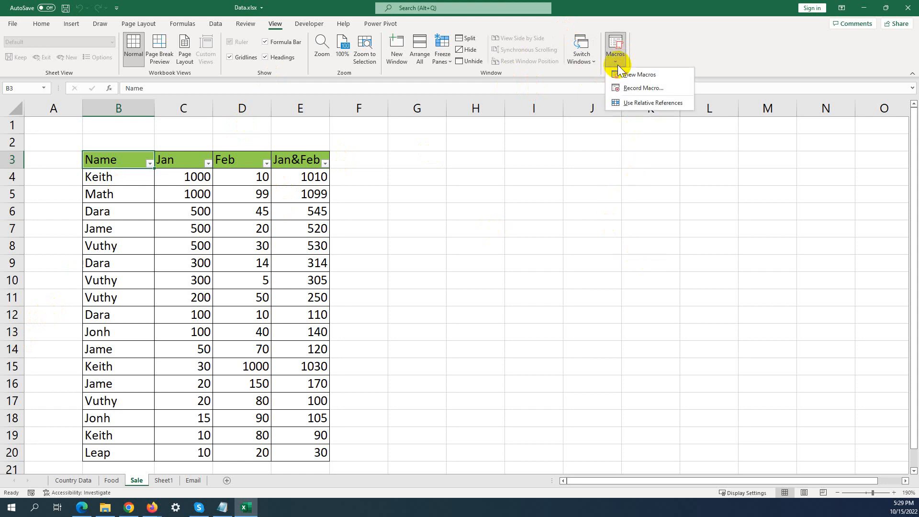
pyautogui.click(628, 75)
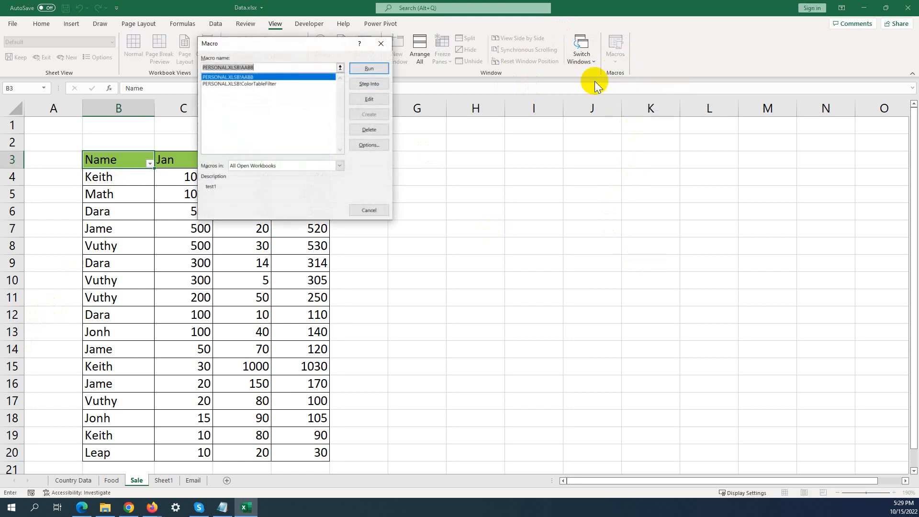
pyautogui.click(380, 44)
# Step: Review the settings for recording a new macro, including the available storage locations, and cancel without recording
pyautogui.click(615, 61)
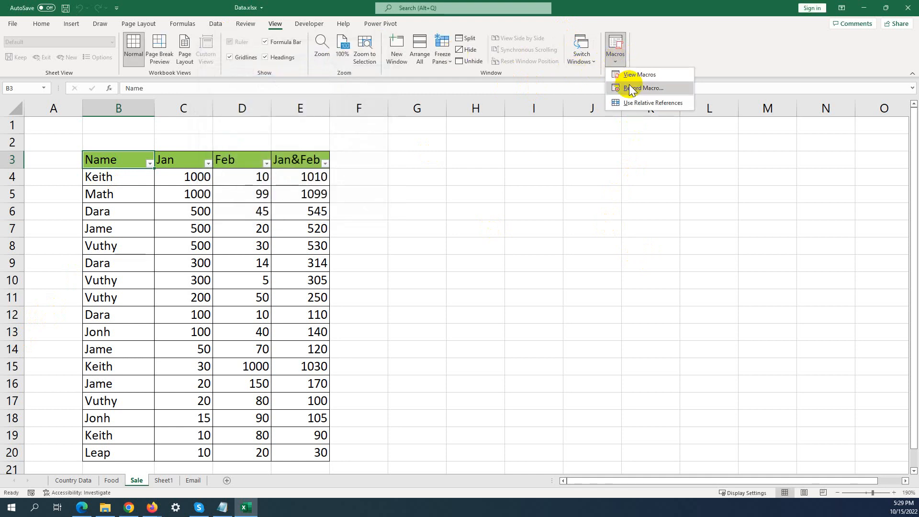
pyautogui.click(628, 81)
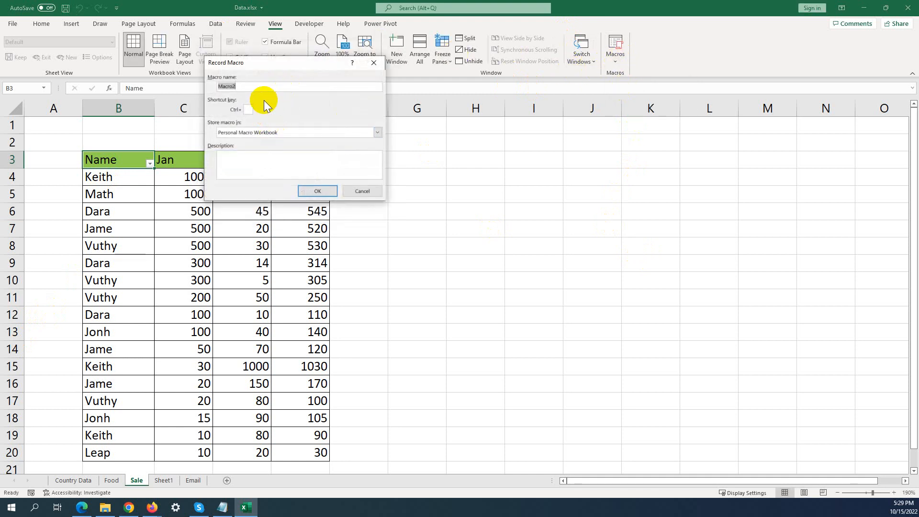
pyautogui.click(246, 85)
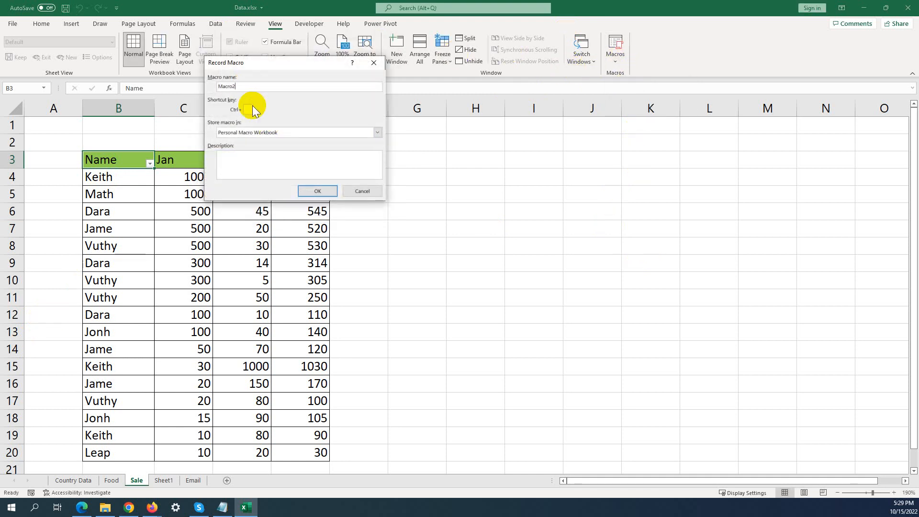
pyautogui.click(338, 132)
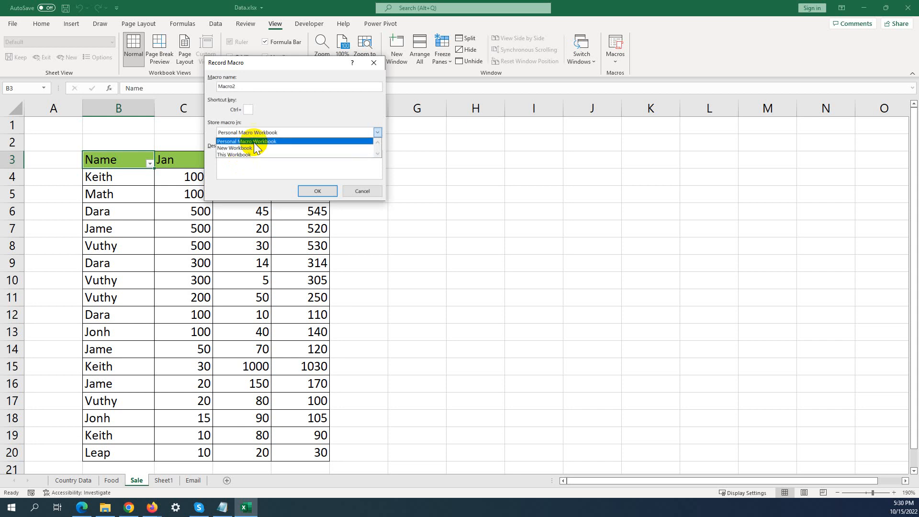
pyautogui.click(254, 141)
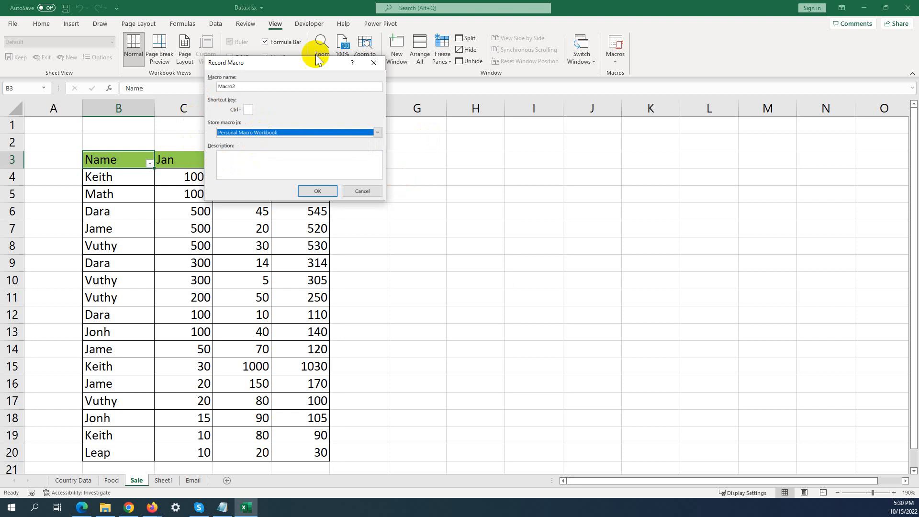
pyautogui.click(297, 129)
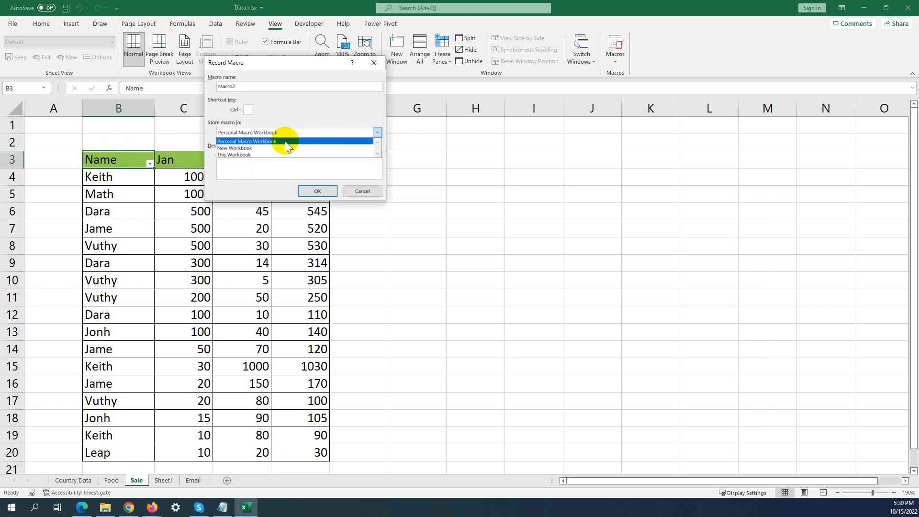
pyautogui.click(281, 142)
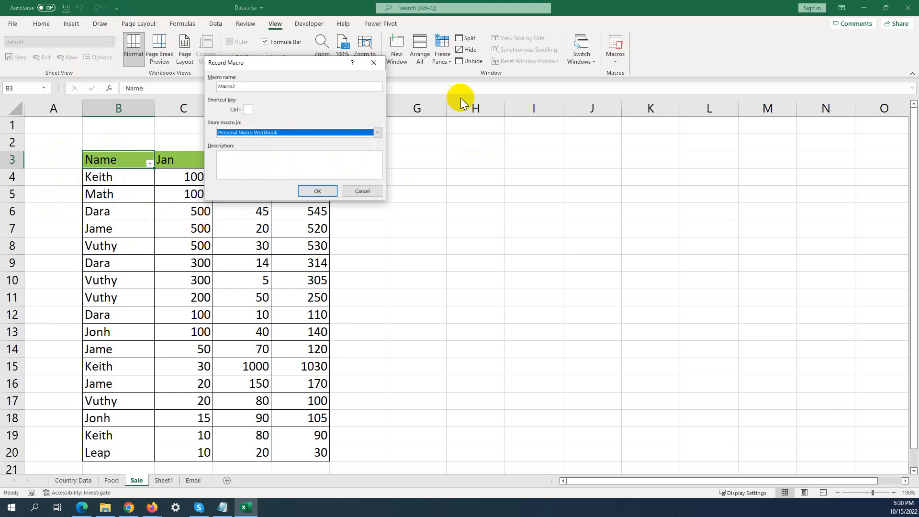
pyautogui.click(314, 134)
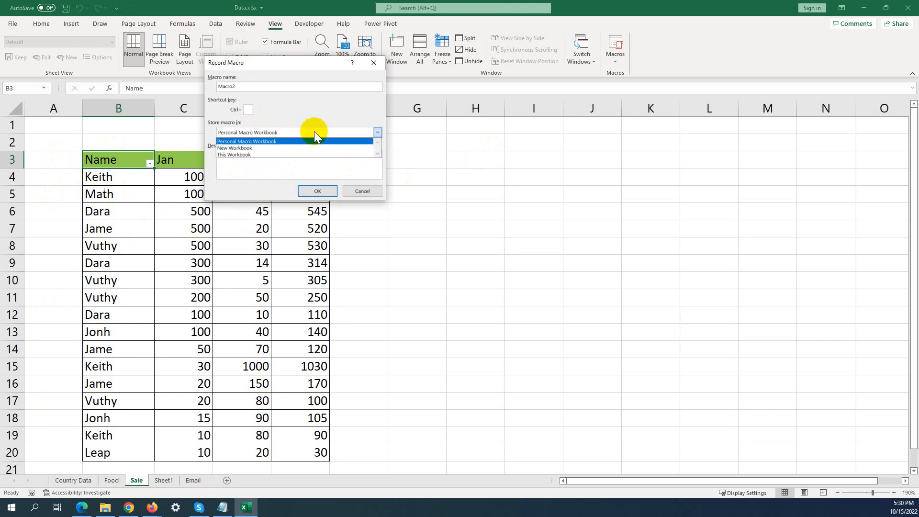
pyautogui.click(296, 140)
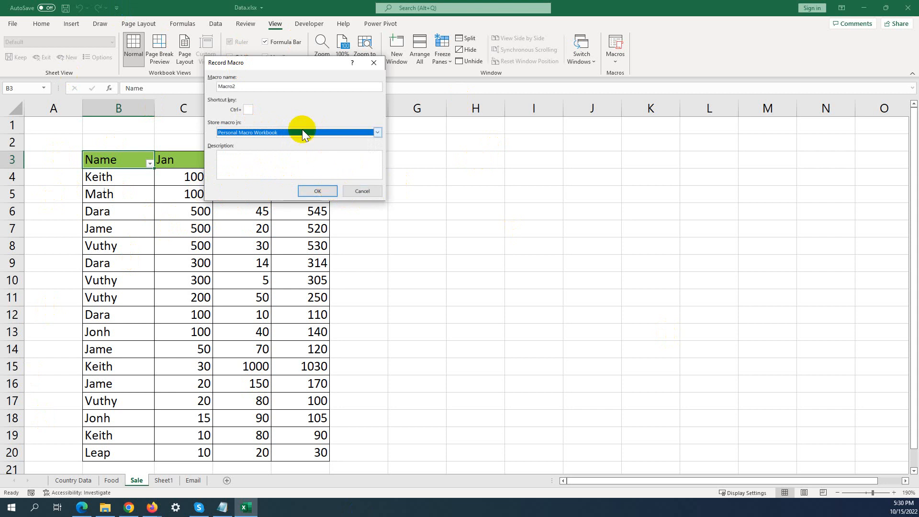
pyautogui.click(370, 191)
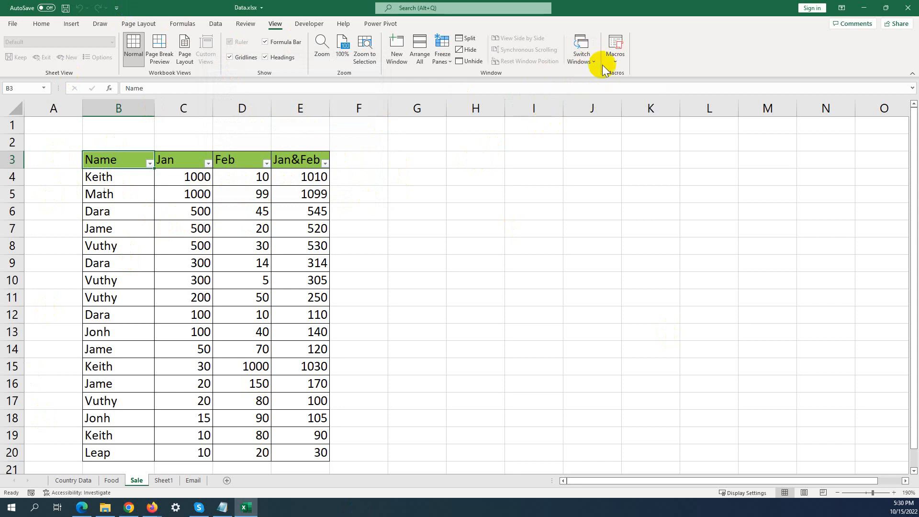
# Step: Try to open the ColorTableFilter macro from the personal macro workbook for editing, and close the macro list
pyautogui.click(616, 62)
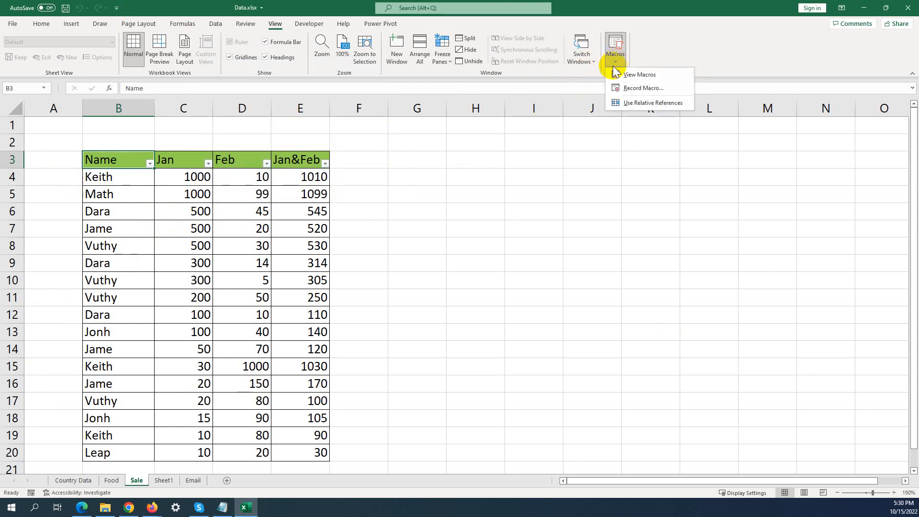
pyautogui.click(532, 160)
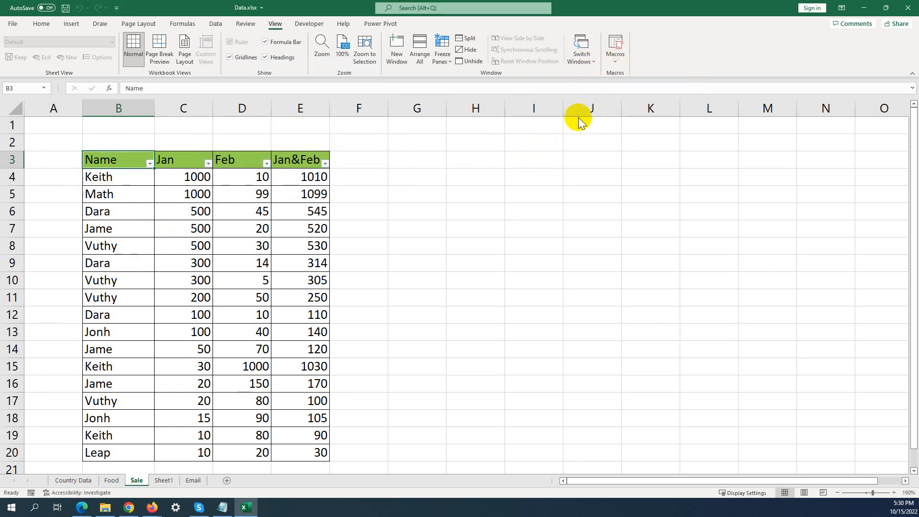
pyautogui.click(618, 64)
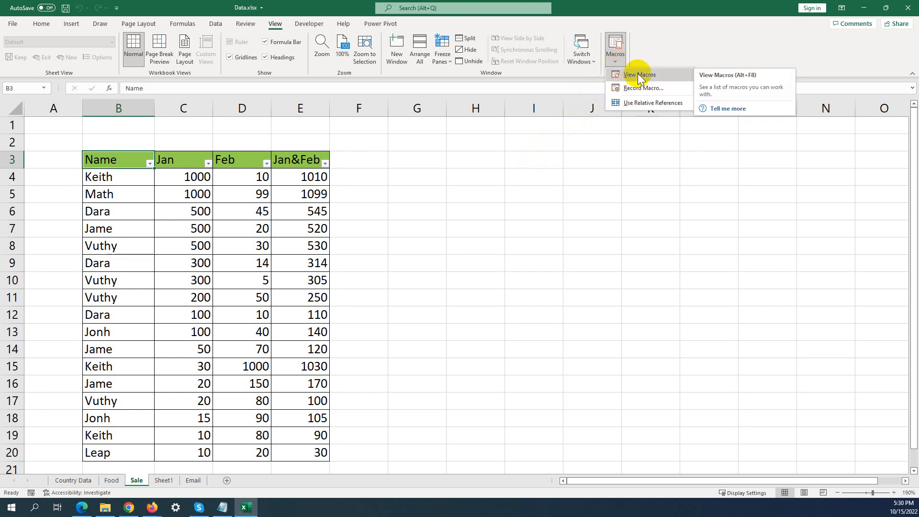
pyautogui.click(637, 75)
pyautogui.click(258, 84)
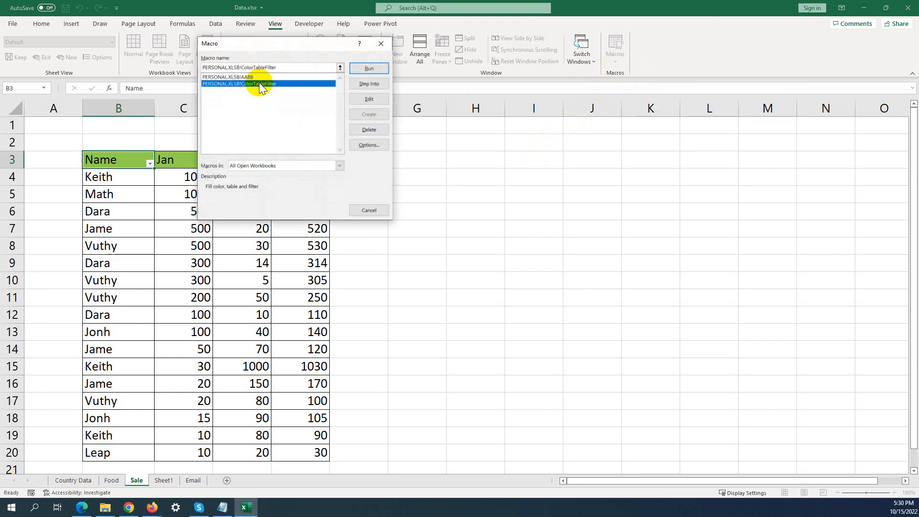
pyautogui.click(372, 99)
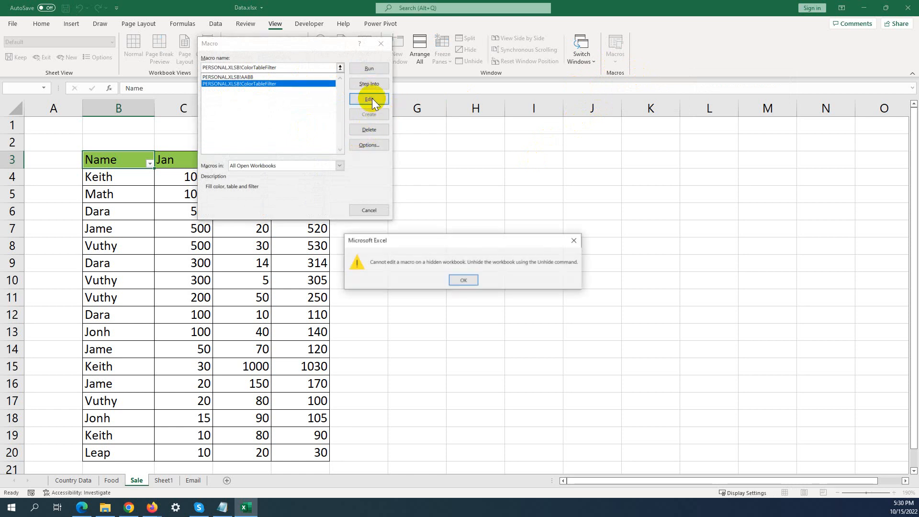
pyautogui.click(460, 286)
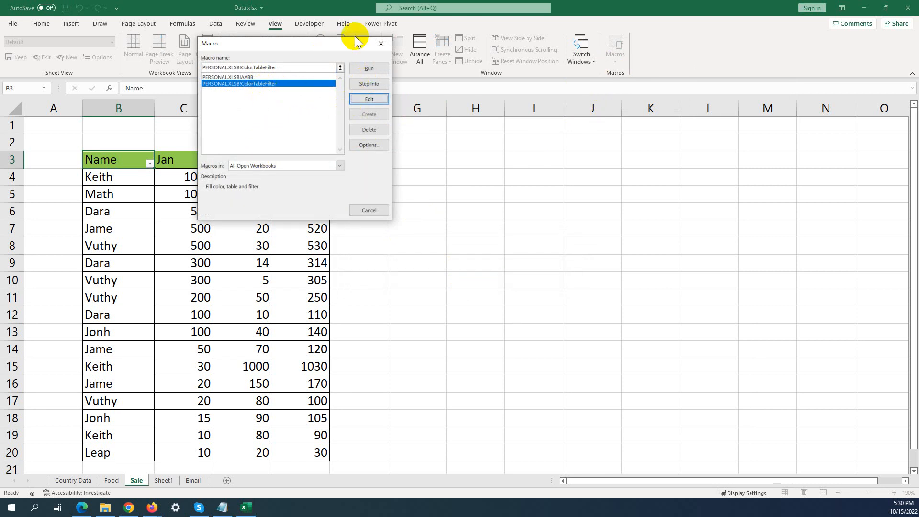
pyautogui.click(380, 45)
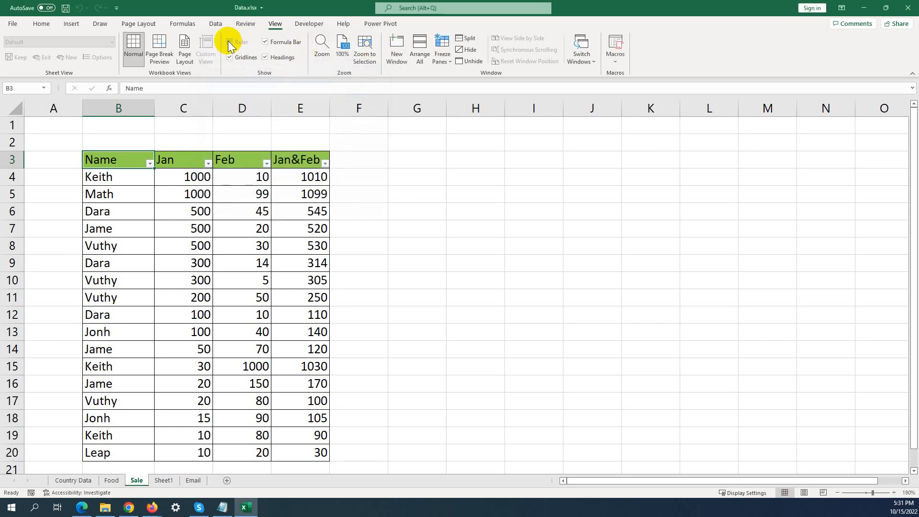
# Step: View the Visual Basic editor window for the workbook and close it without changes
pyautogui.click(301, 25)
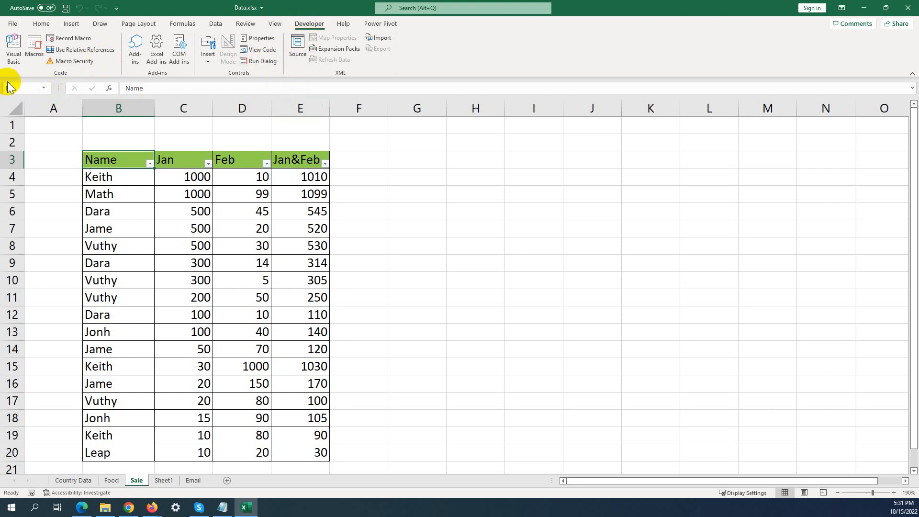
pyautogui.click(17, 54)
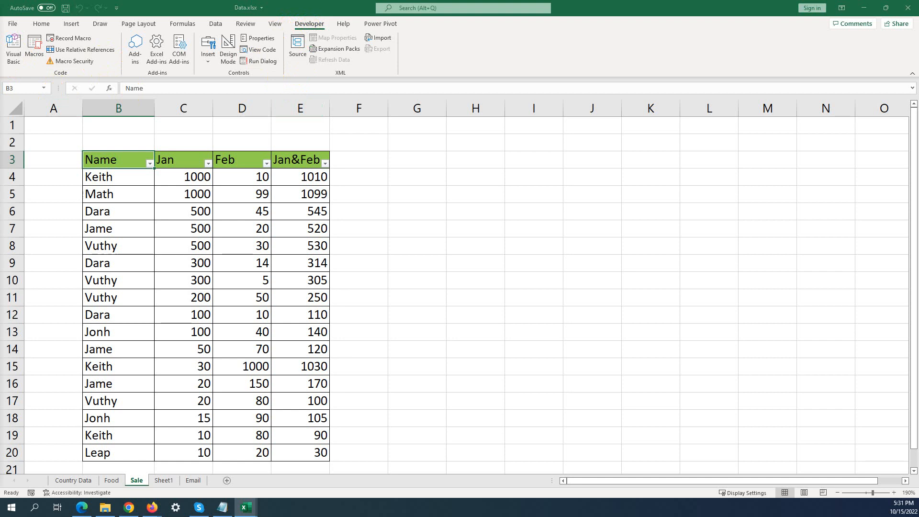
pyautogui.moveTo(0, 103); pyautogui.dragTo(474, 107)
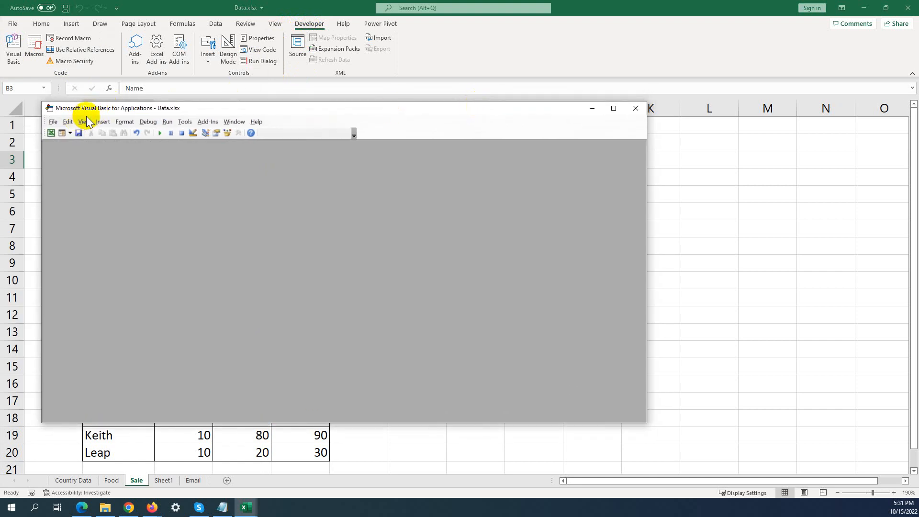
pyautogui.click(635, 108)
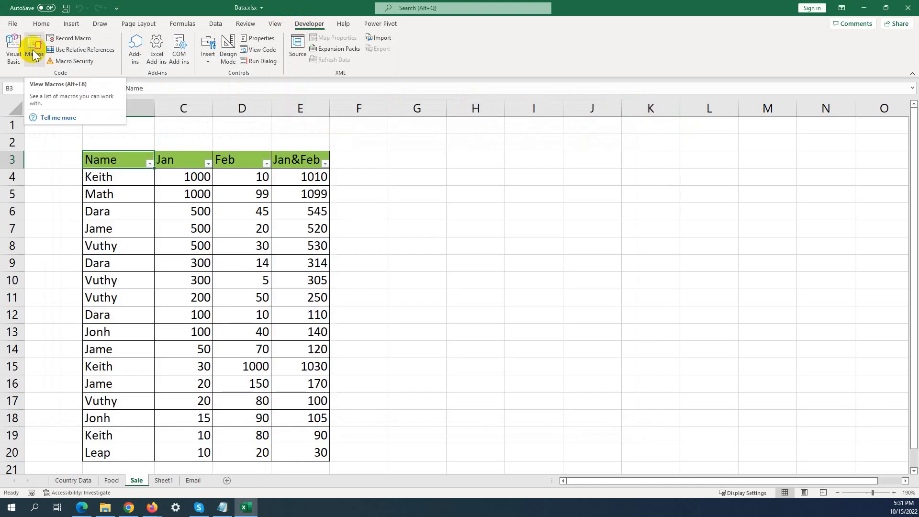
# Step: Try to edit and delete the ColorTableFilter macro stored in the personal macro workbook
pyautogui.click(35, 55)
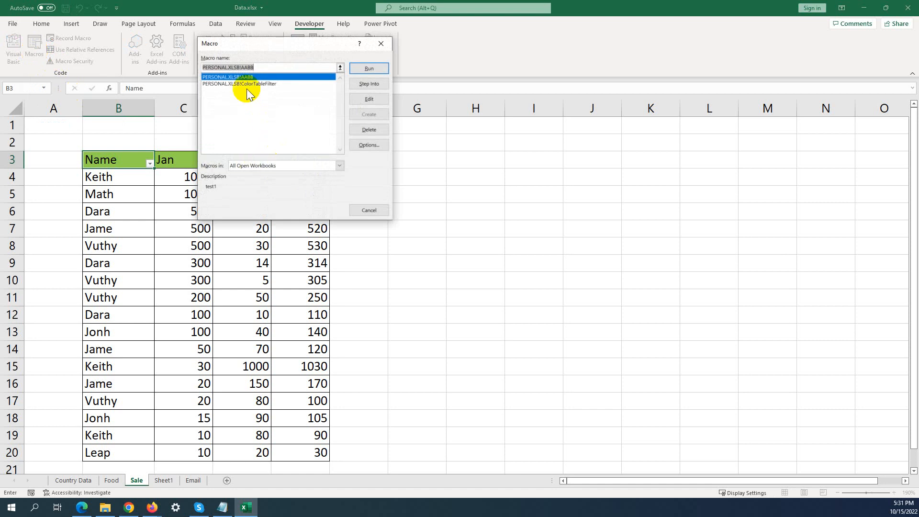
pyautogui.click(246, 85)
pyautogui.click(371, 98)
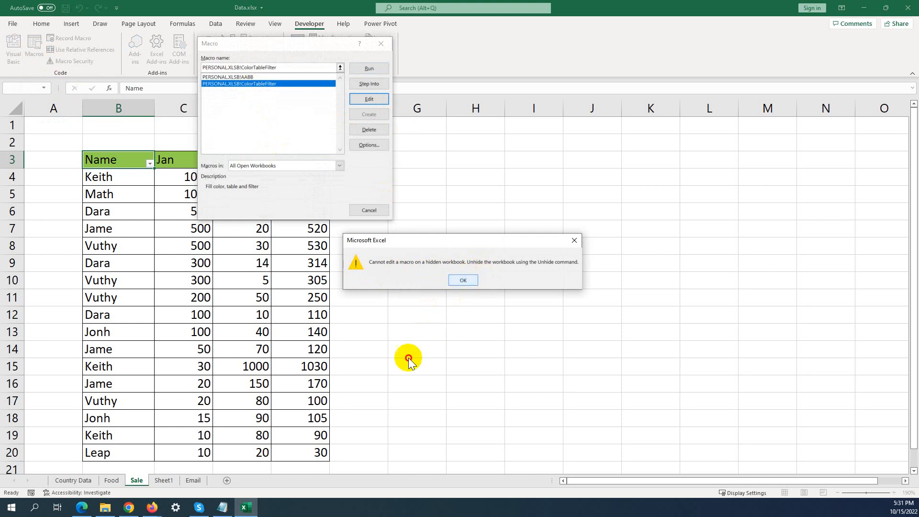
pyautogui.click(451, 278)
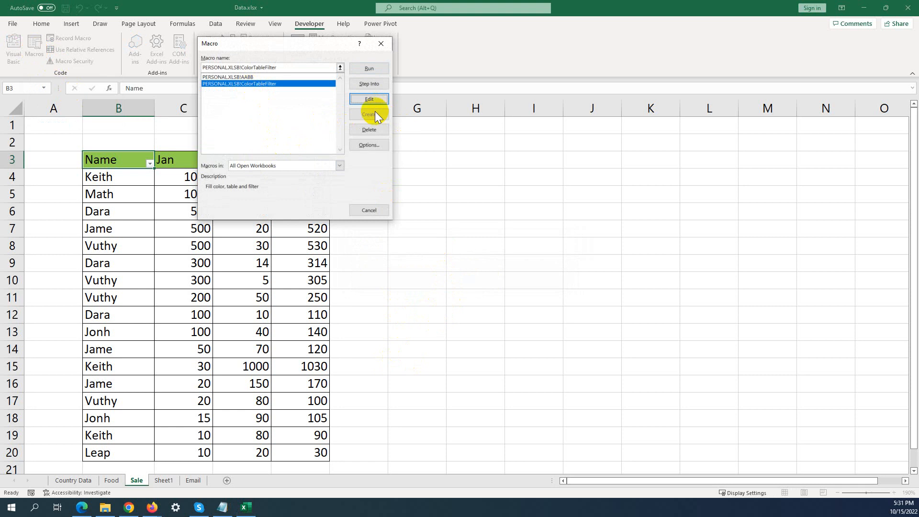
pyautogui.click(375, 129)
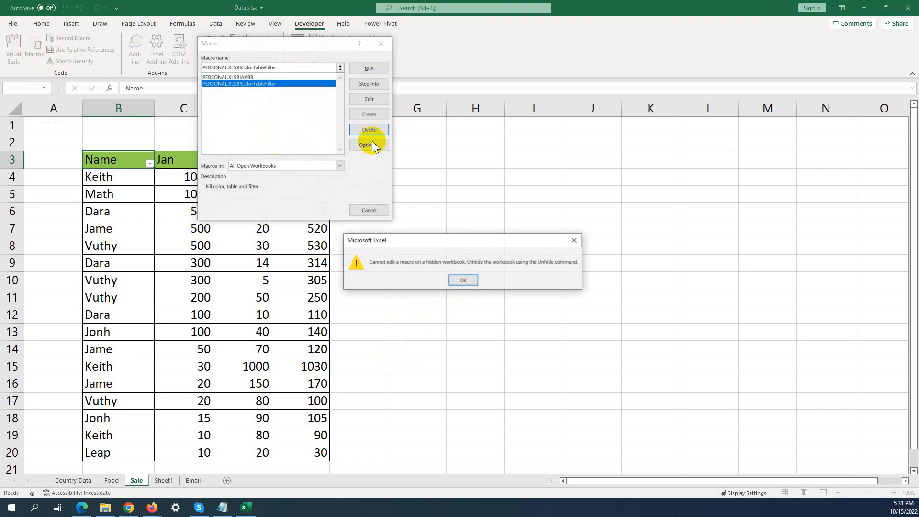
pyautogui.click(462, 281)
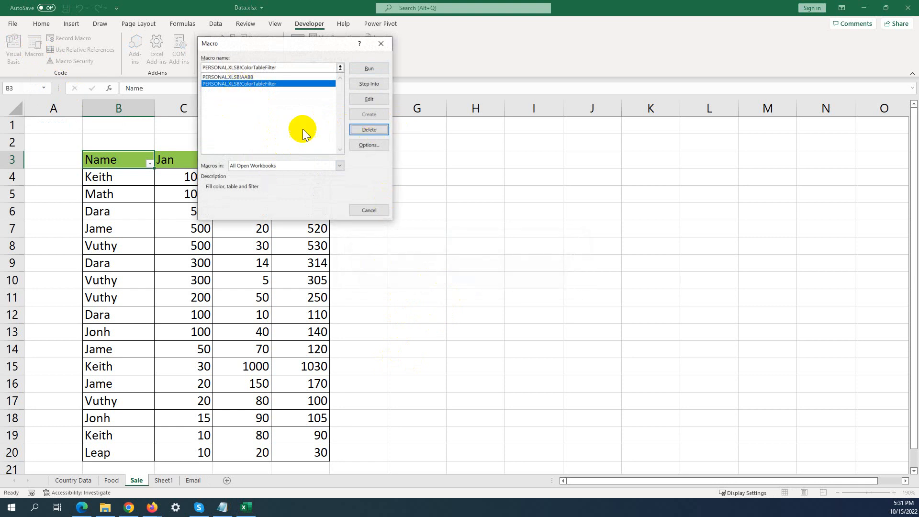
# Step: Retry editing the ColorTableFilter macro, and cancel out of the macro list
pyautogui.click(371, 98)
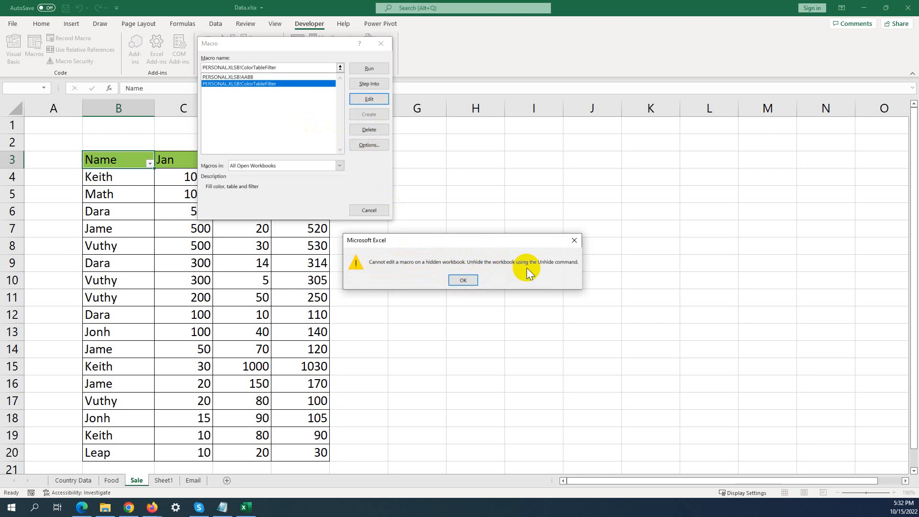
pyautogui.click(464, 281)
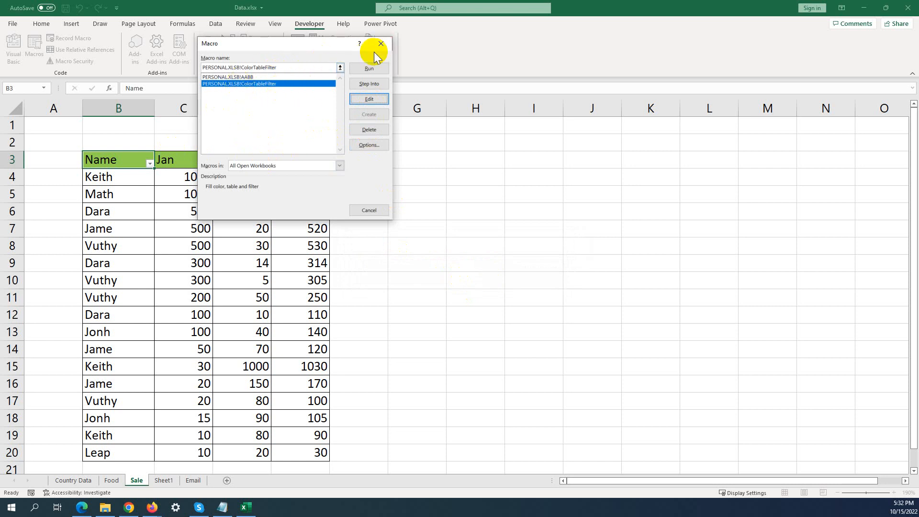
pyautogui.moveTo(266, 41); pyautogui.dragTo(350, 163)
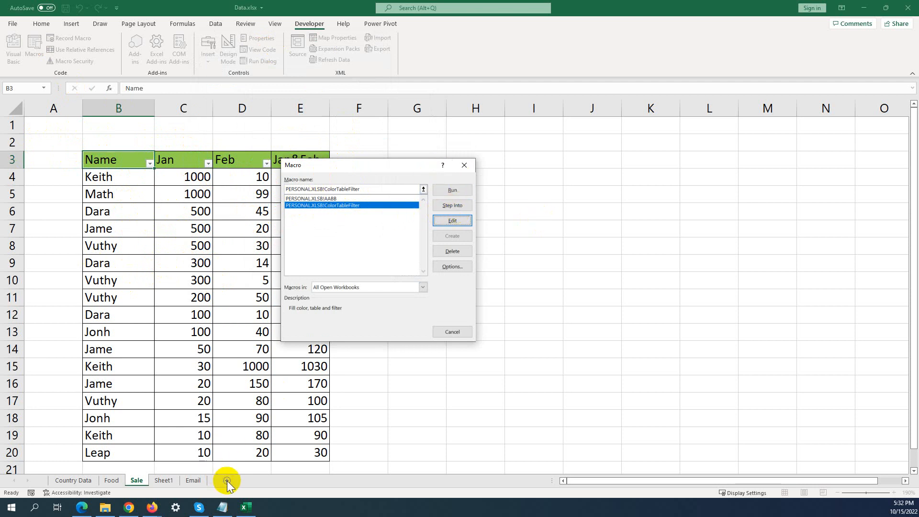
pyautogui.click(458, 331)
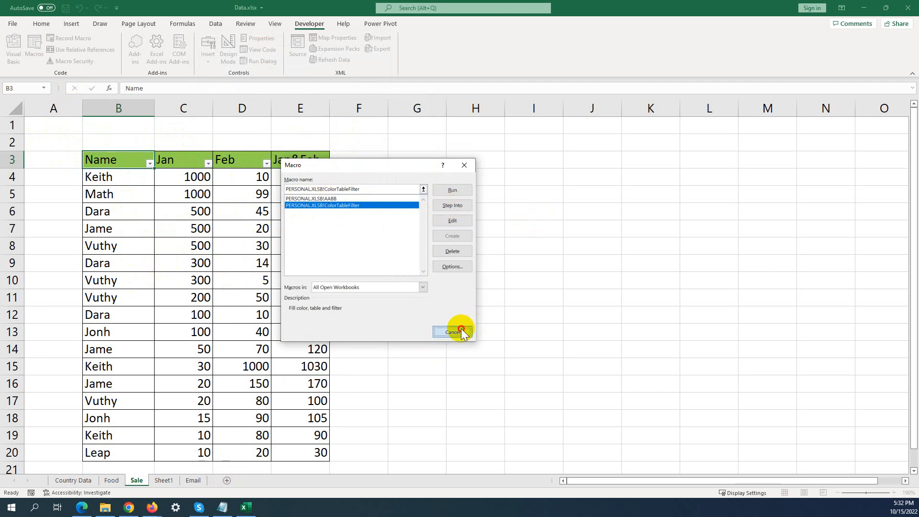
# Step: Add a new blank worksheet after the Sale sheet and run the ColorTableFilter macro on it
pyautogui.click(226, 481)
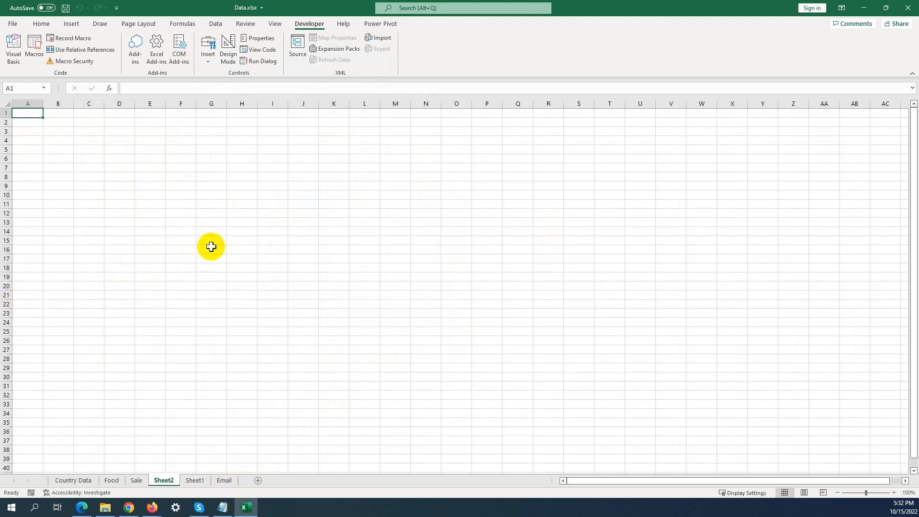
pyautogui.click(60, 146)
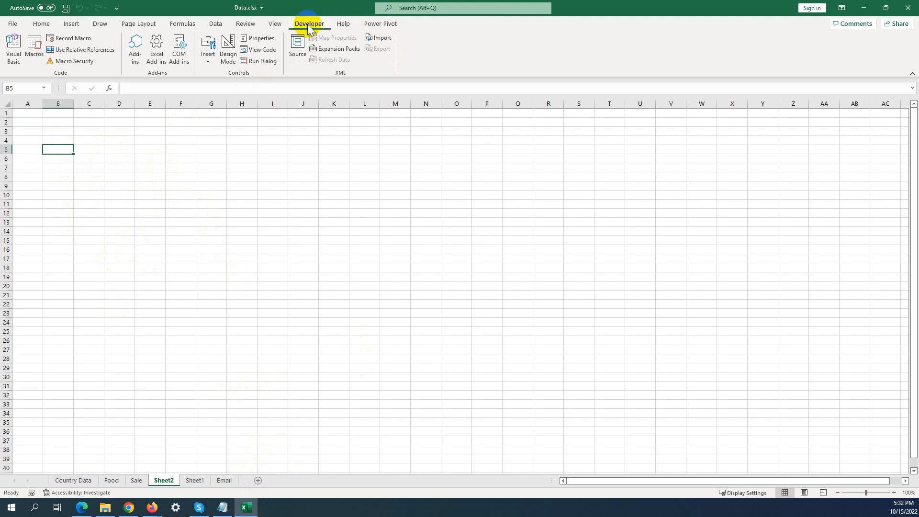
pyautogui.click(276, 24)
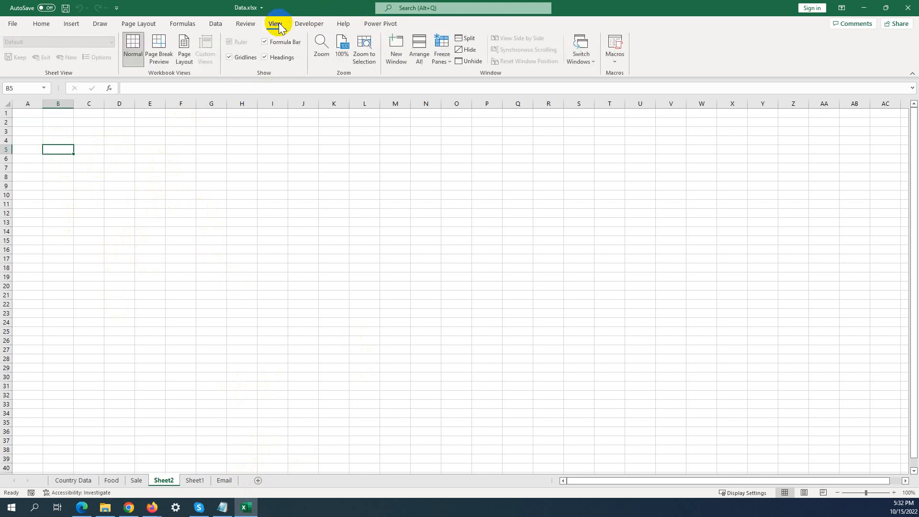
pyautogui.click(618, 64)
pyautogui.click(619, 73)
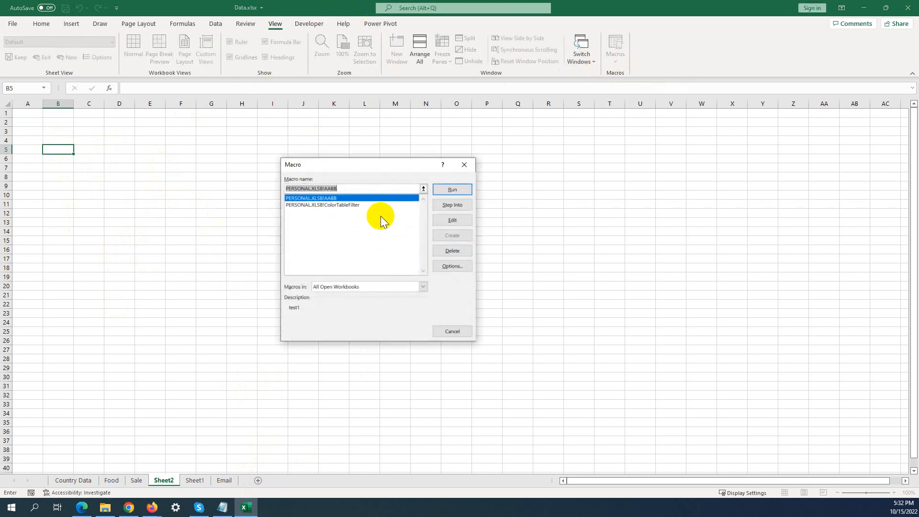
pyautogui.click(352, 205)
pyautogui.click(452, 189)
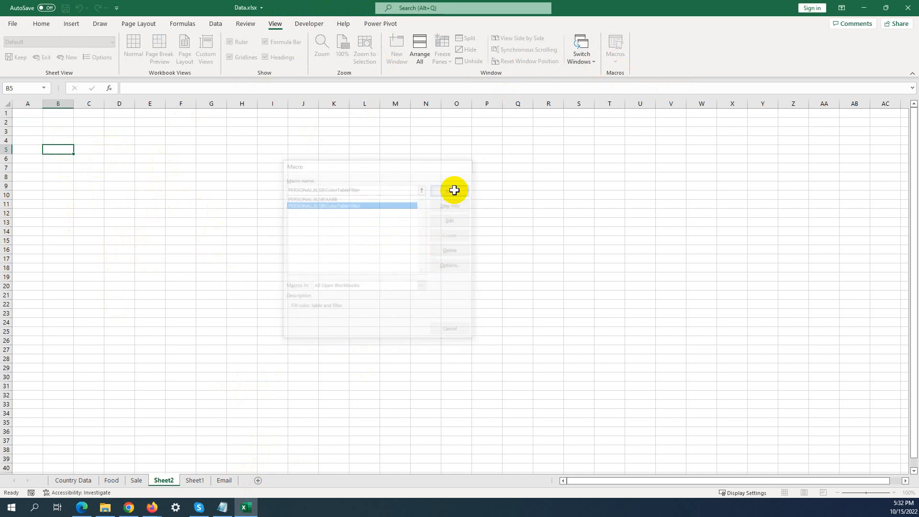
# Step: Examine the fill, borders and filter buttons applied to B3:E20 on the new sheet
pyautogui.click(122, 168)
pyautogui.moveTo(46, 131); pyautogui.dragTo(162, 286)
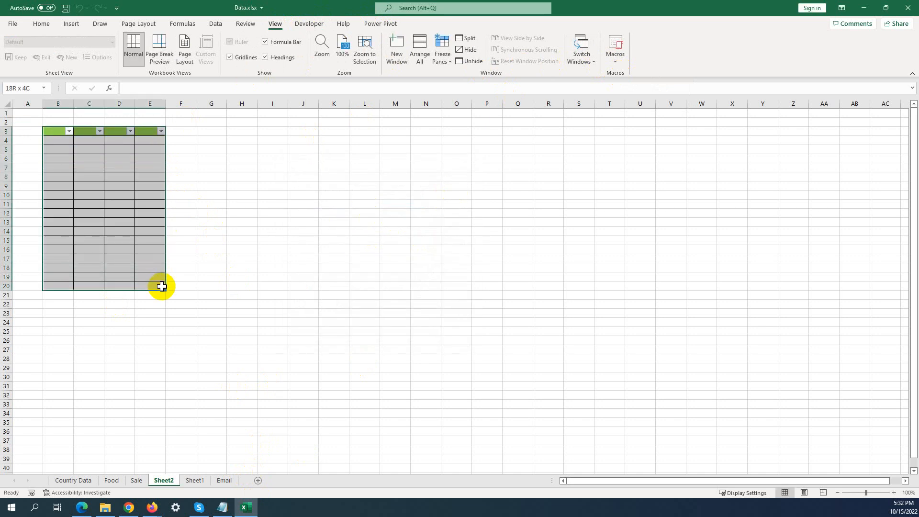
pyautogui.moveTo(161, 286); pyautogui.dragTo(162, 286)
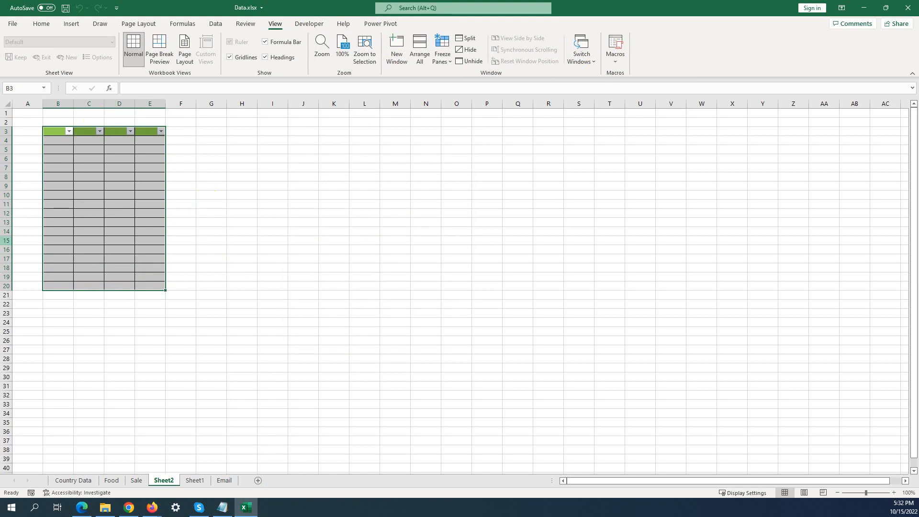
pyautogui.click(192, 249)
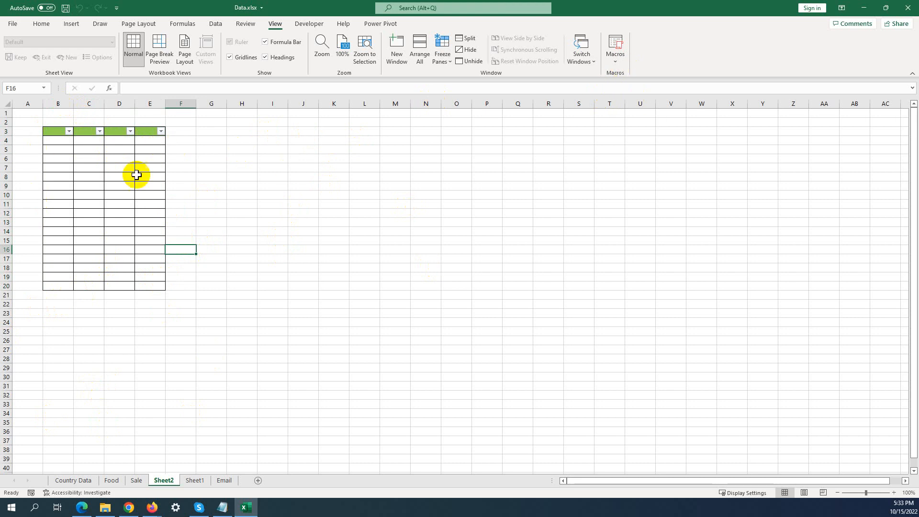
pyautogui.click(237, 314)
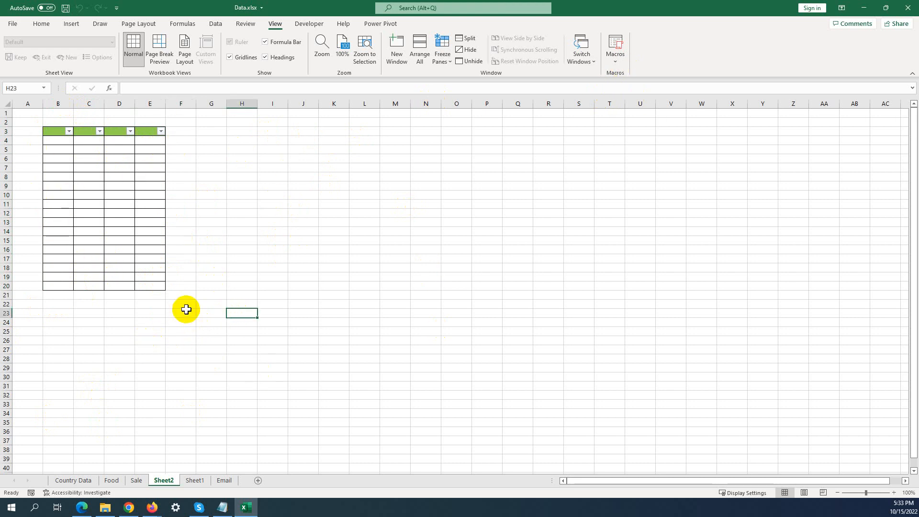